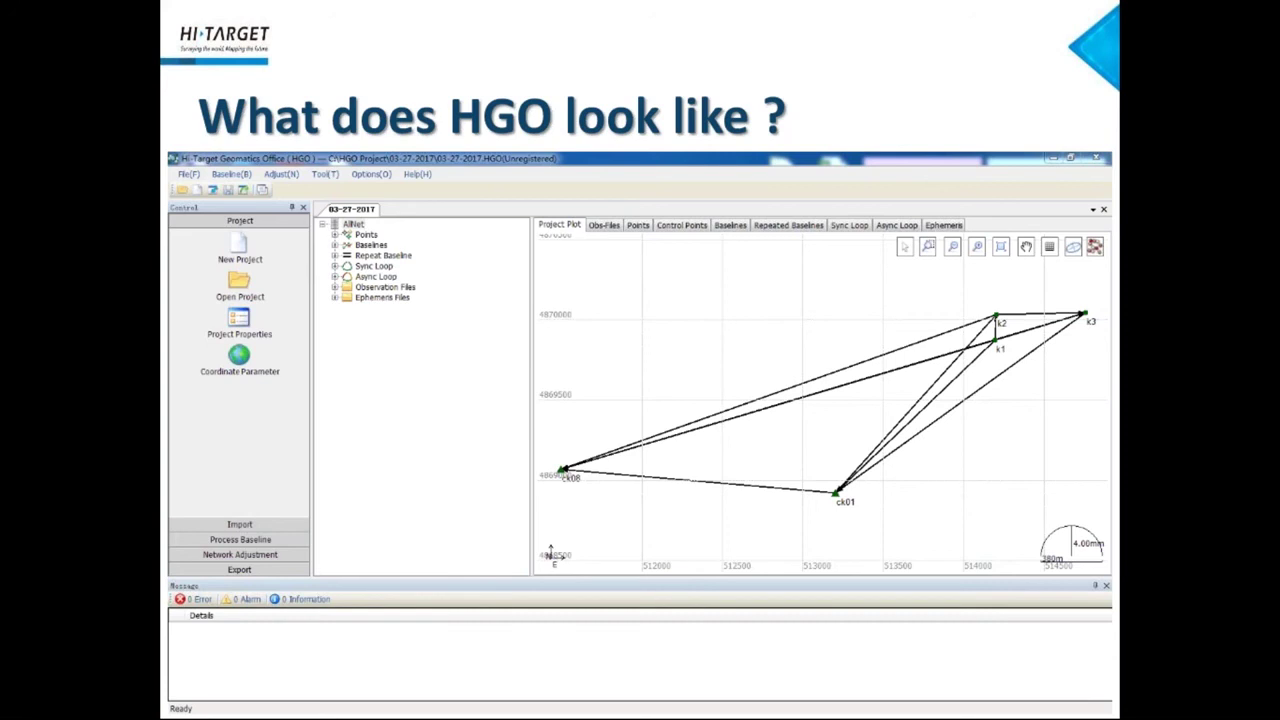
# - Advance the slideshow past the HGO main-window slide to the next one
pyautogui.press('Right')
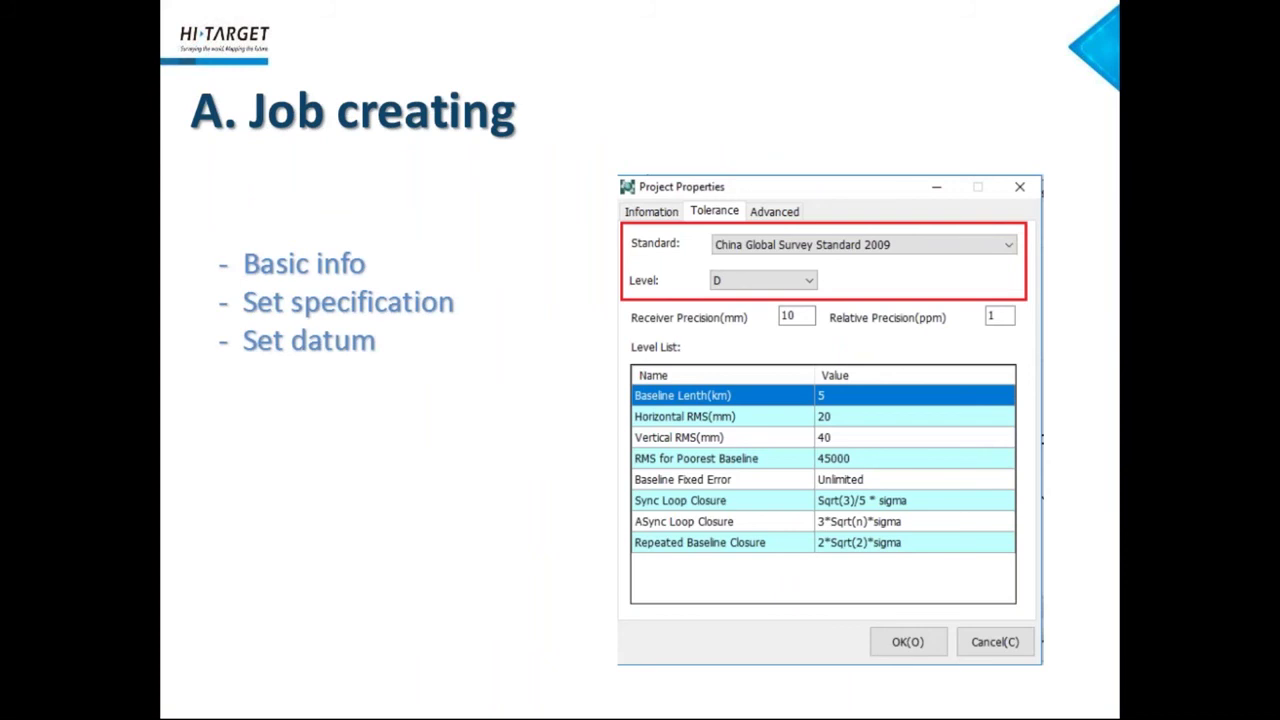
# - Play the slide animation, then advance two slides to 'C. Edit antenna height/ mode'
pyautogui.click(540, 662)
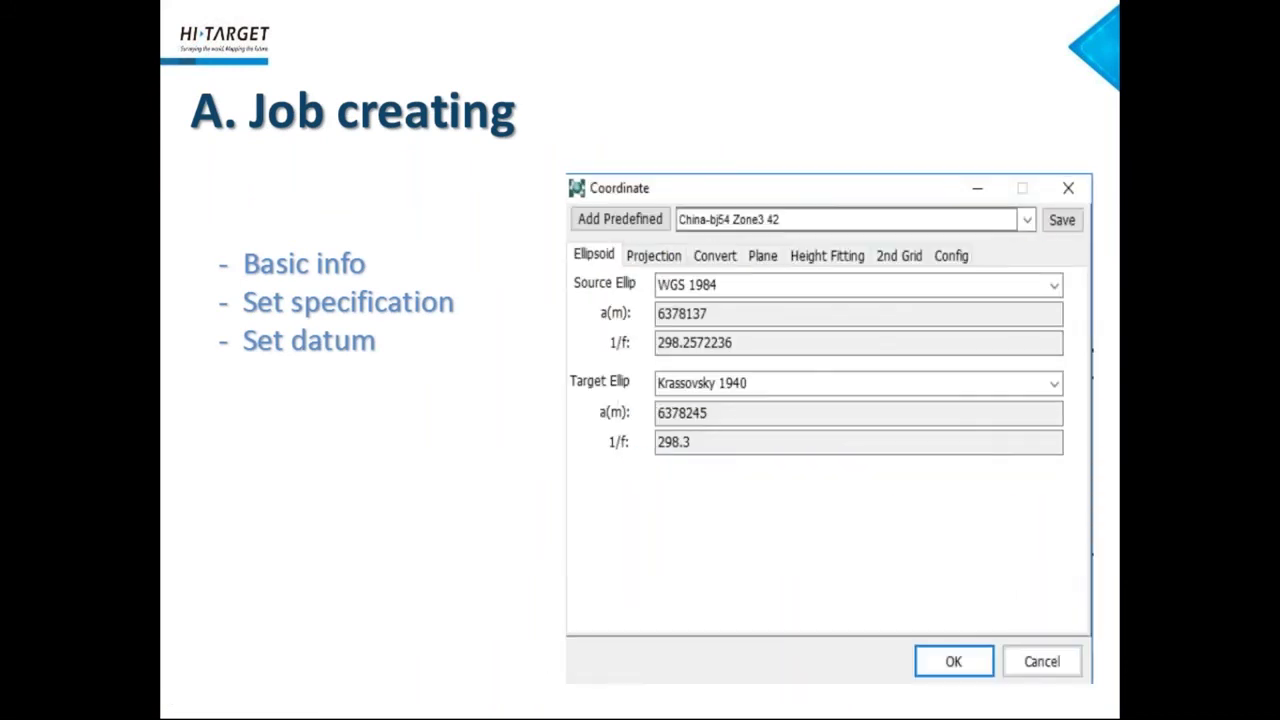
pyautogui.press('Right')
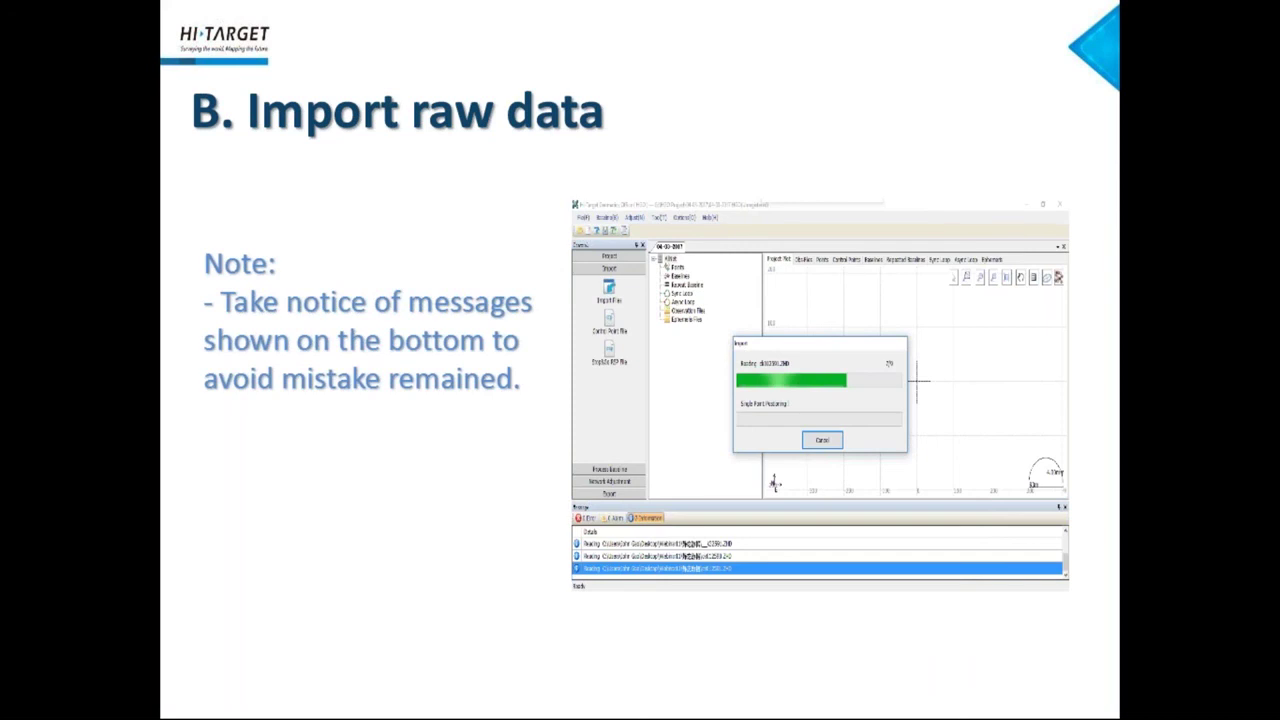
pyautogui.press('Right')
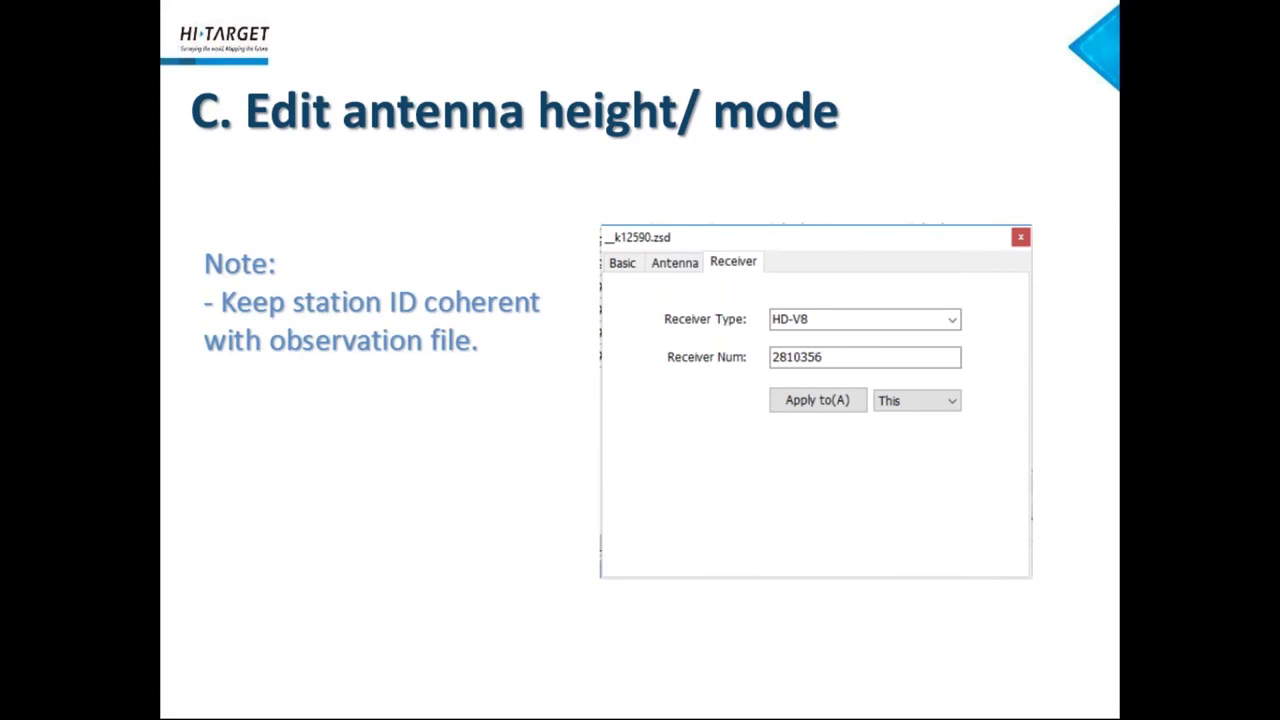
# - Advance the slideshow to the Edit control points slide
pyautogui.press('Right')
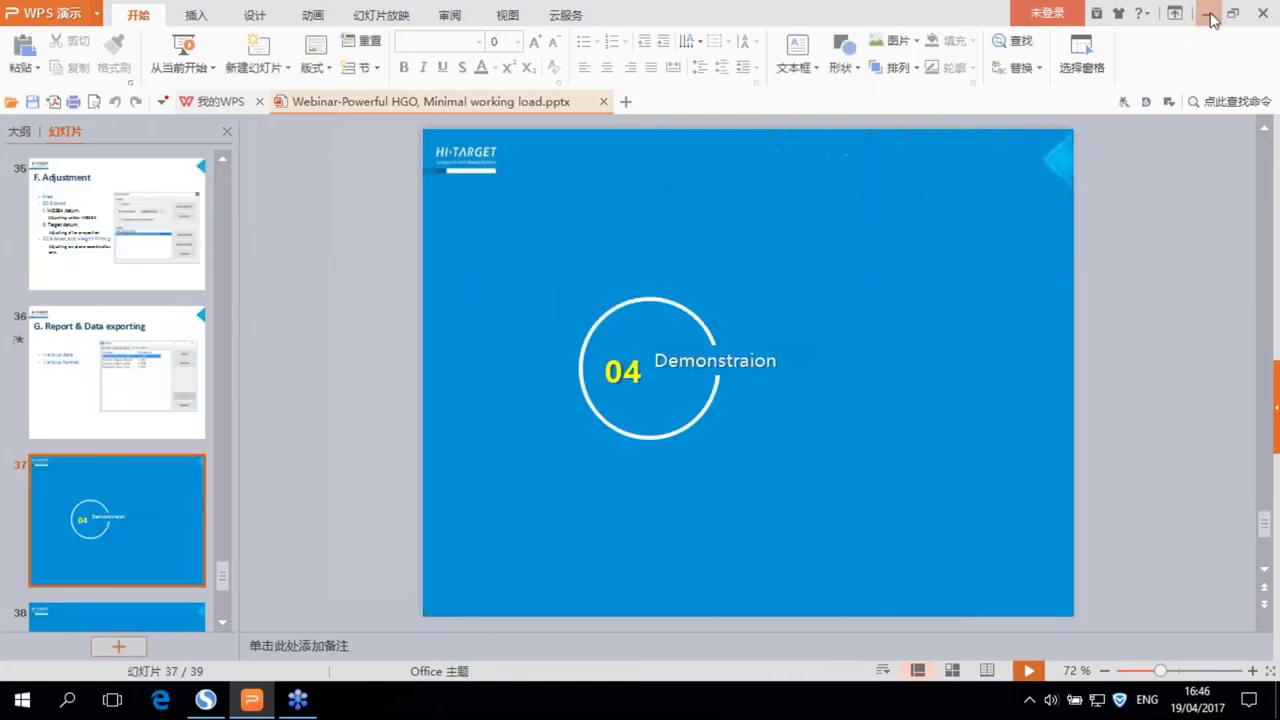
# - Minimize the presentation and open 'Control points' in the desktop's static survey folder
pyautogui.click(1208, 14)
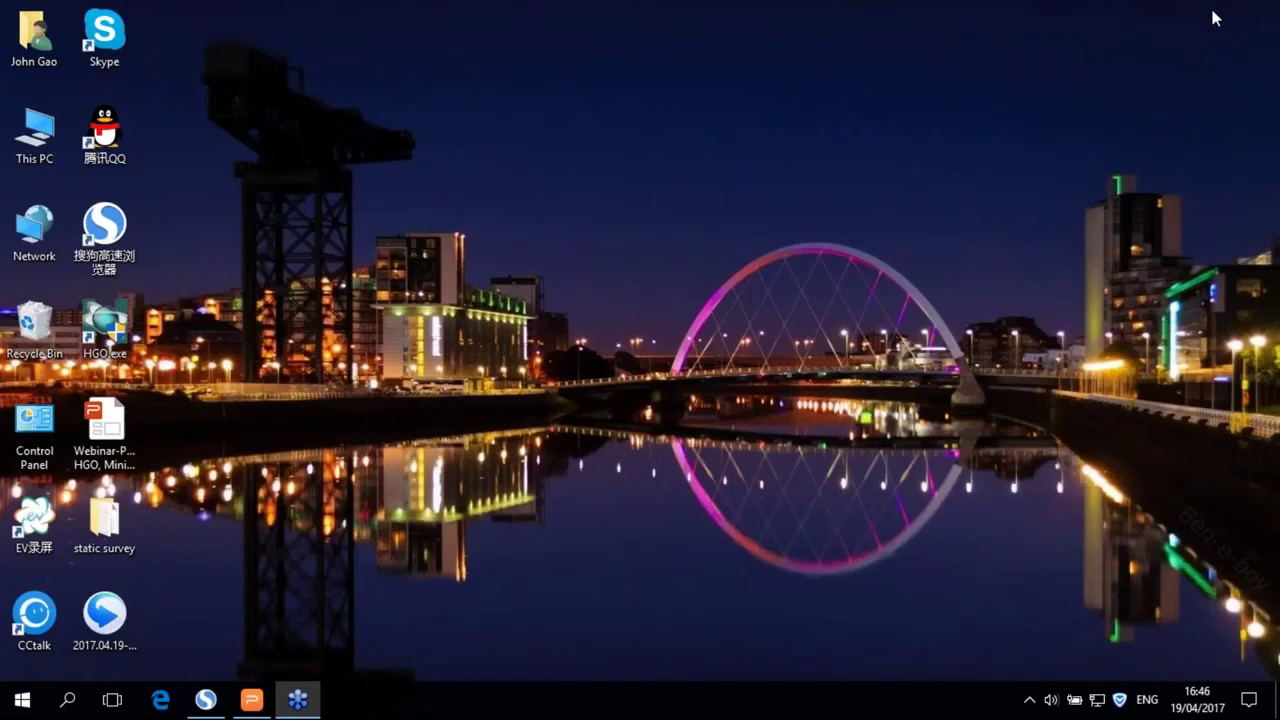
pyautogui.doubleClick(104, 520)
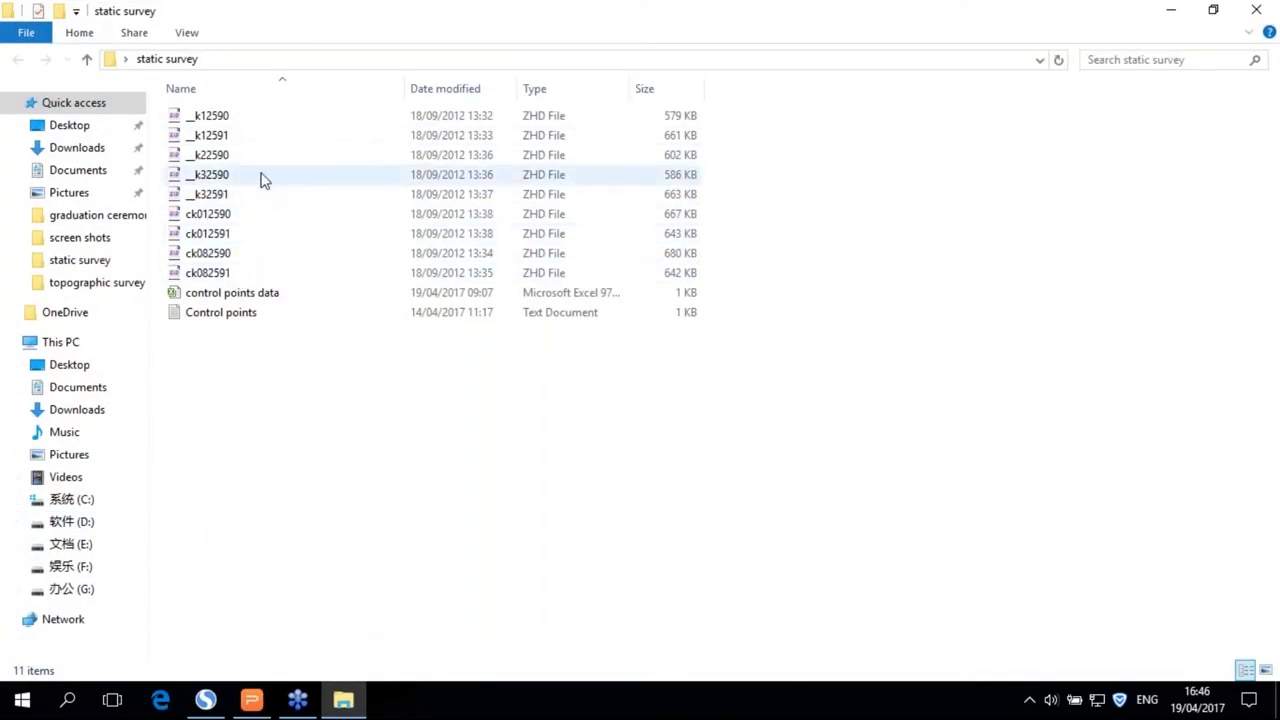
pyautogui.doubleClick(264, 315)
# - Review the ck01 and ck08 control point coordinates in Notepad
pyautogui.moveTo(276, 111); pyautogui.dragTo(356, 180)
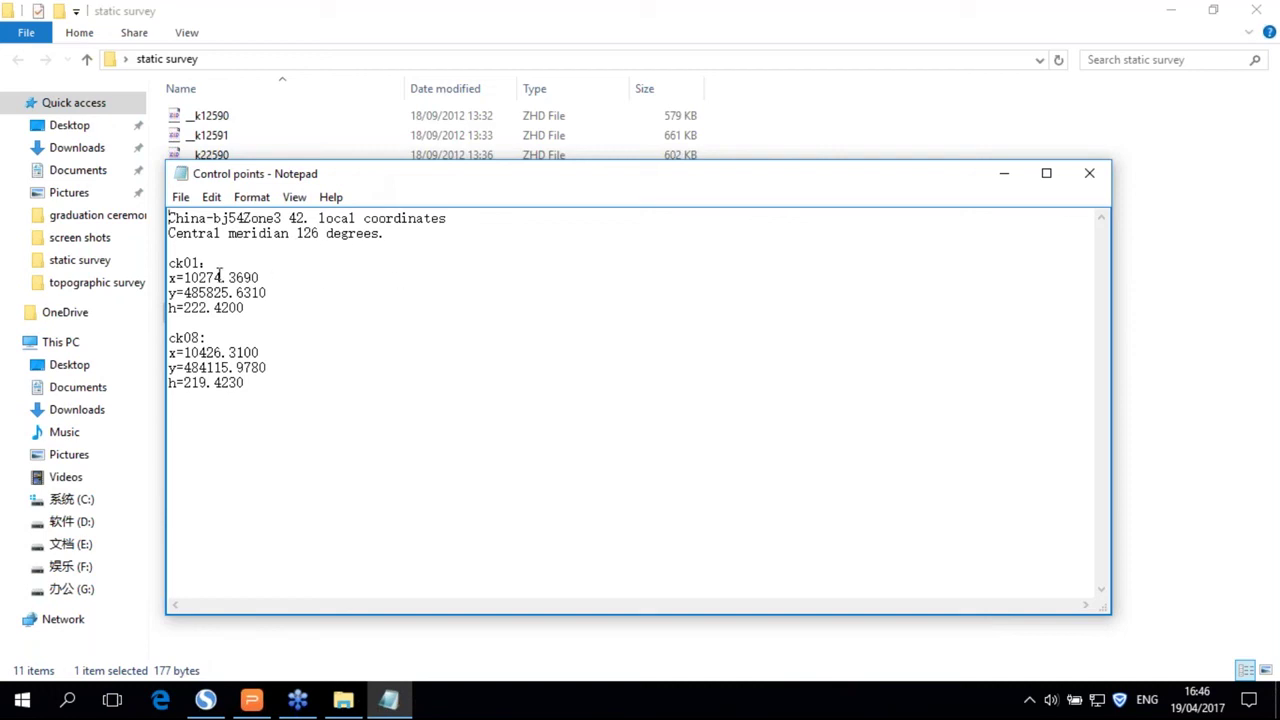
pyautogui.moveTo(188, 278); pyautogui.dragTo(357, 402)
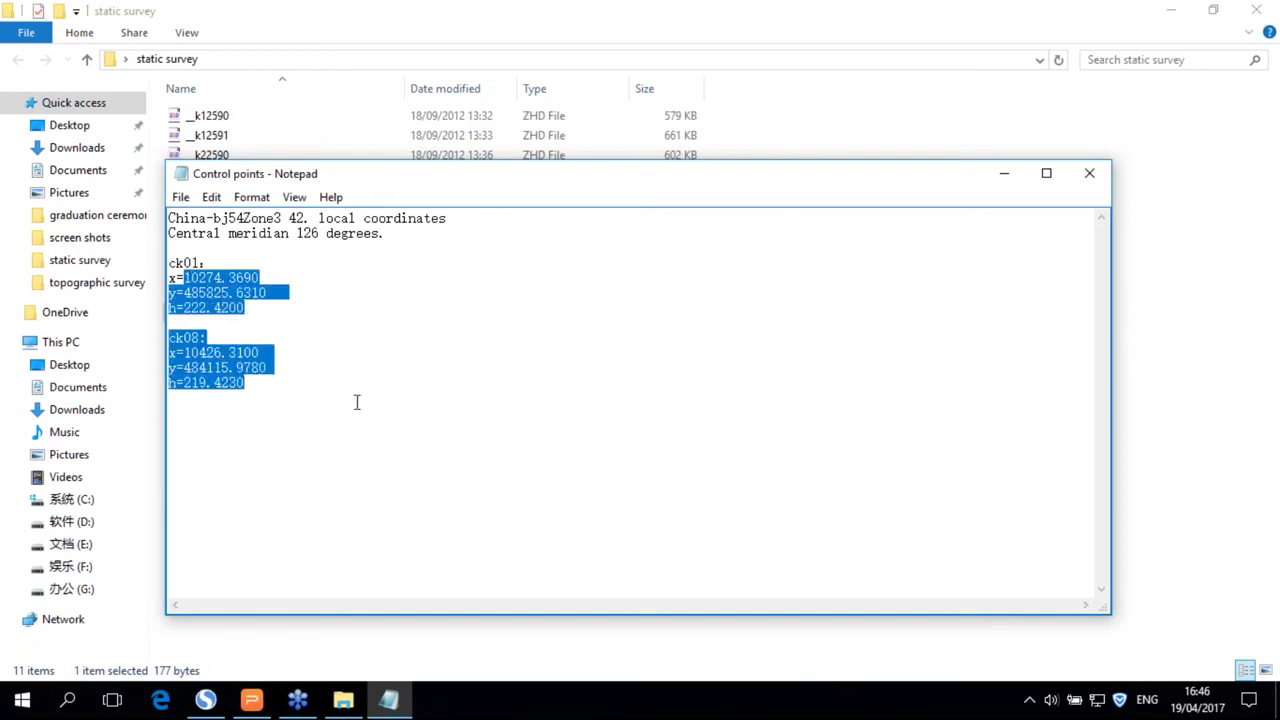
pyautogui.click(357, 402)
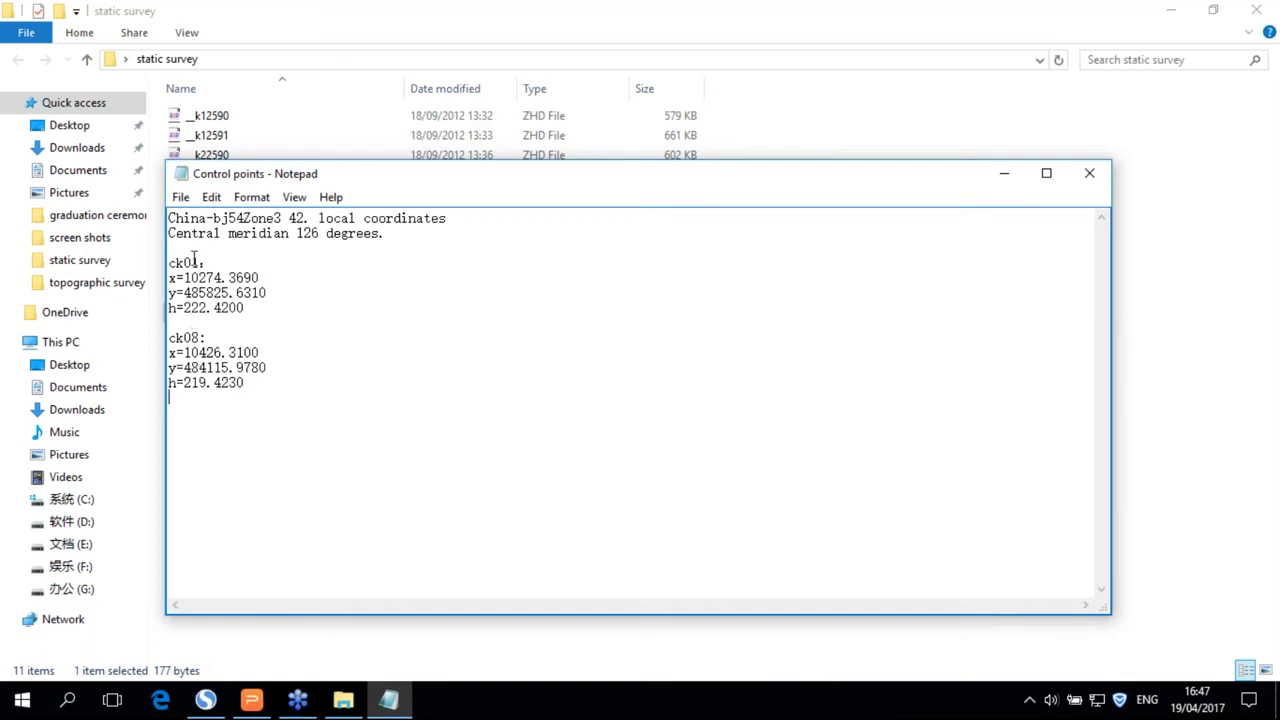
# - Minimize Explorer, move Notepad aside, and launch HGO from the desktop
pyautogui.click(1168, 9)
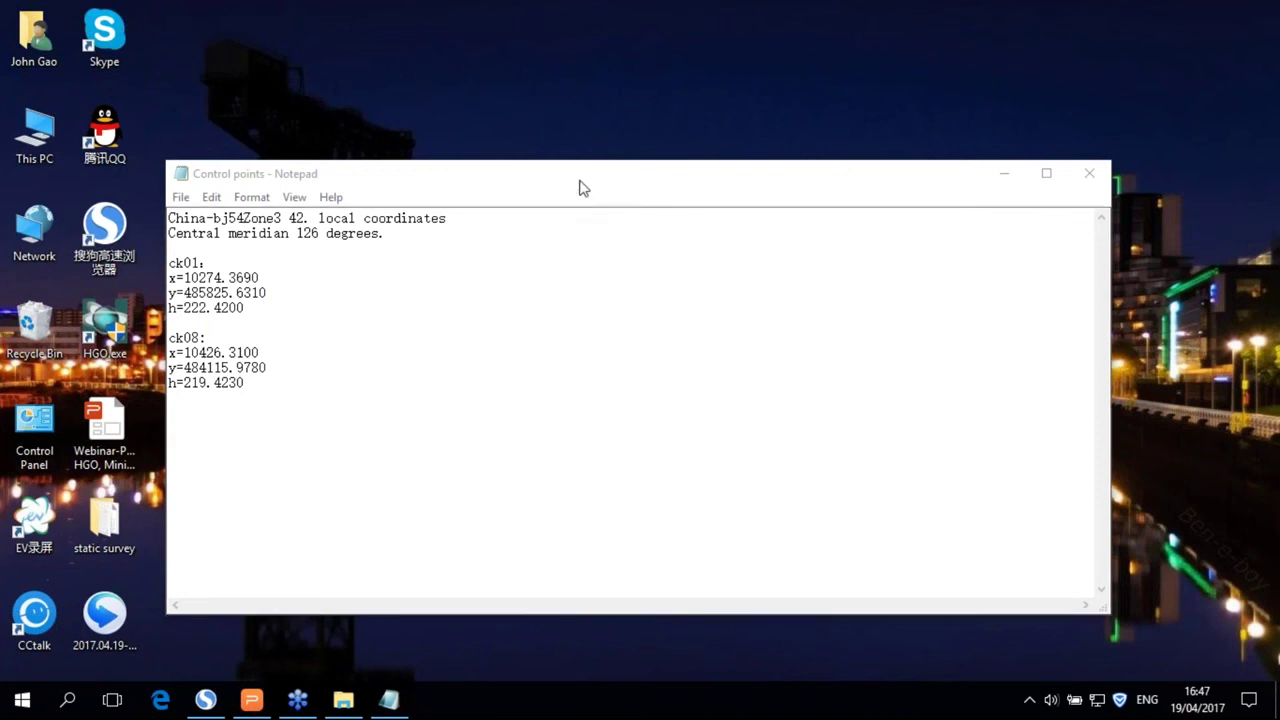
pyautogui.moveTo(596, 173); pyautogui.dragTo(782, 117)
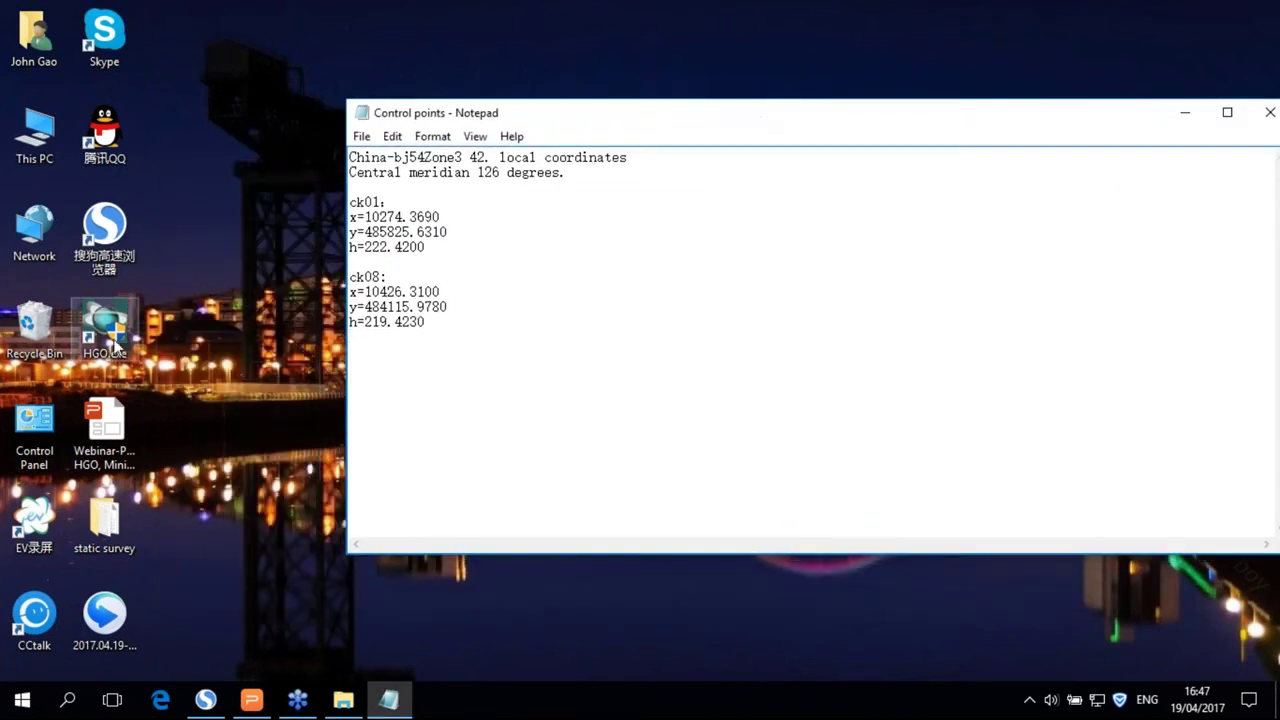
pyautogui.click(103, 338)
pyautogui.doubleClick(103, 338)
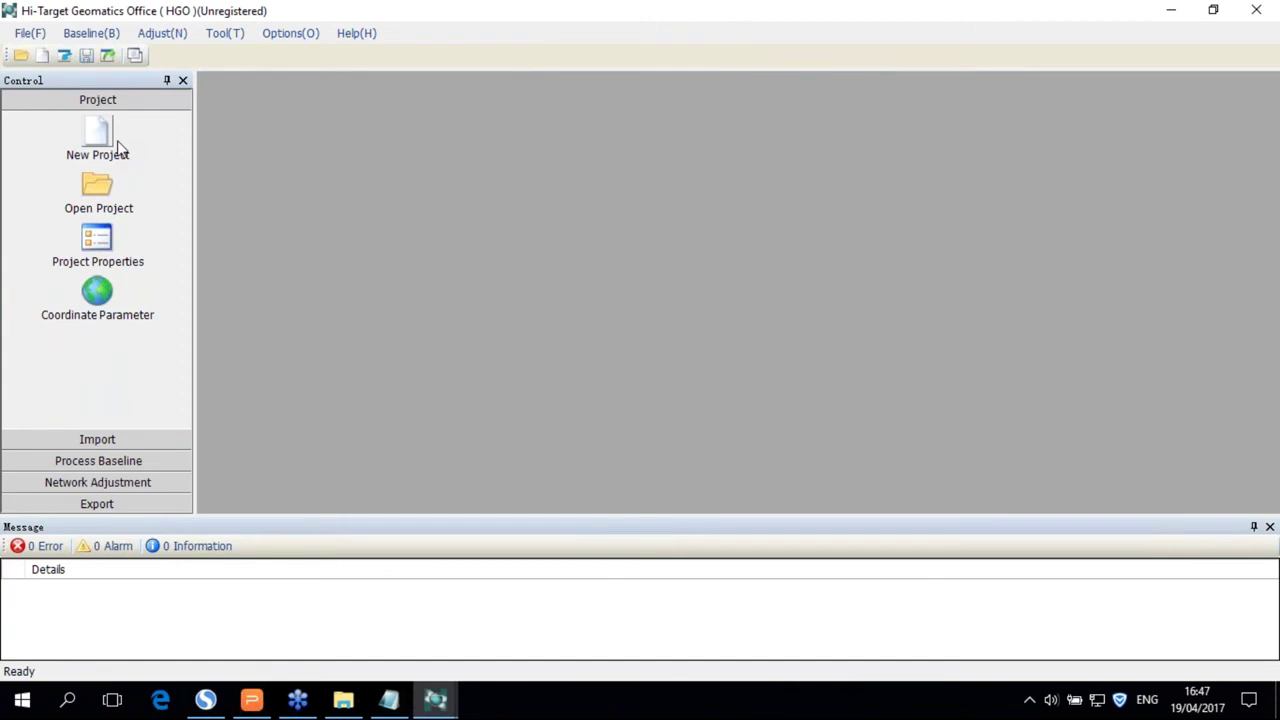
# - Create a new project named webinar_demo in place of the default 04-19-2017 name
pyautogui.click(118, 146)
pyautogui.click(118, 148)
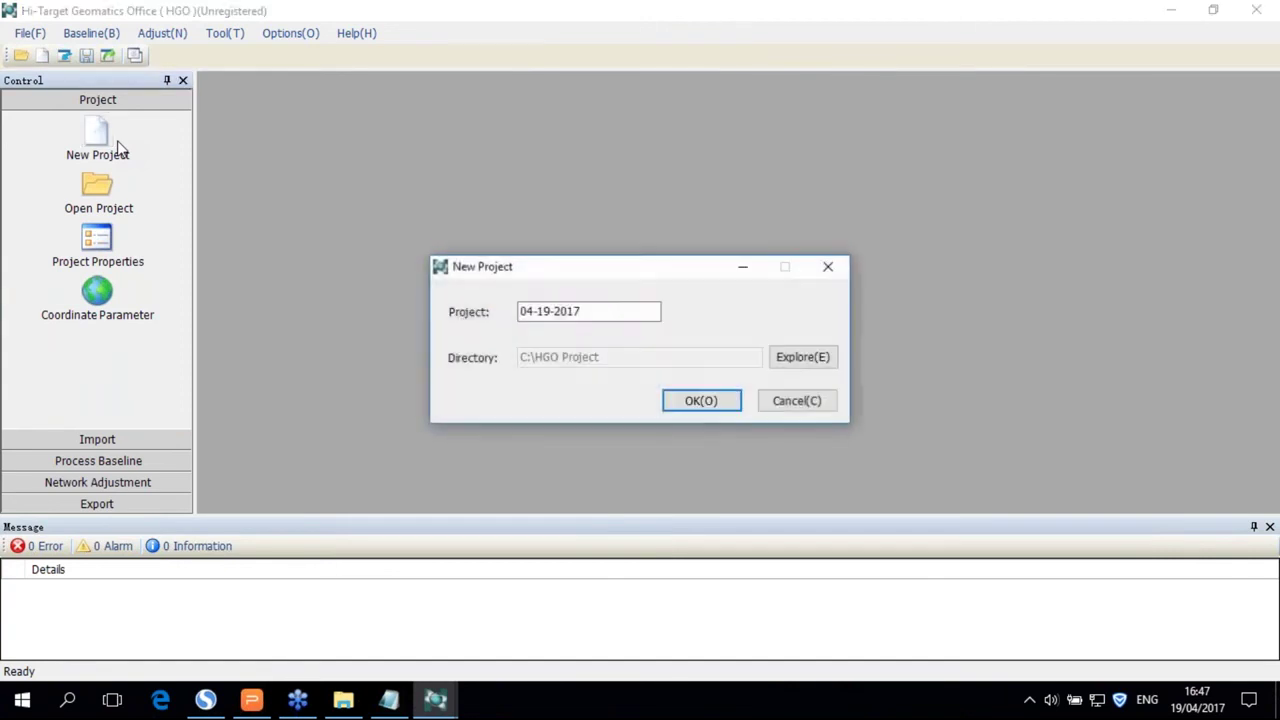
pyautogui.click(626, 308)
pyautogui.moveTo(629, 309); pyautogui.dragTo(426, 311)
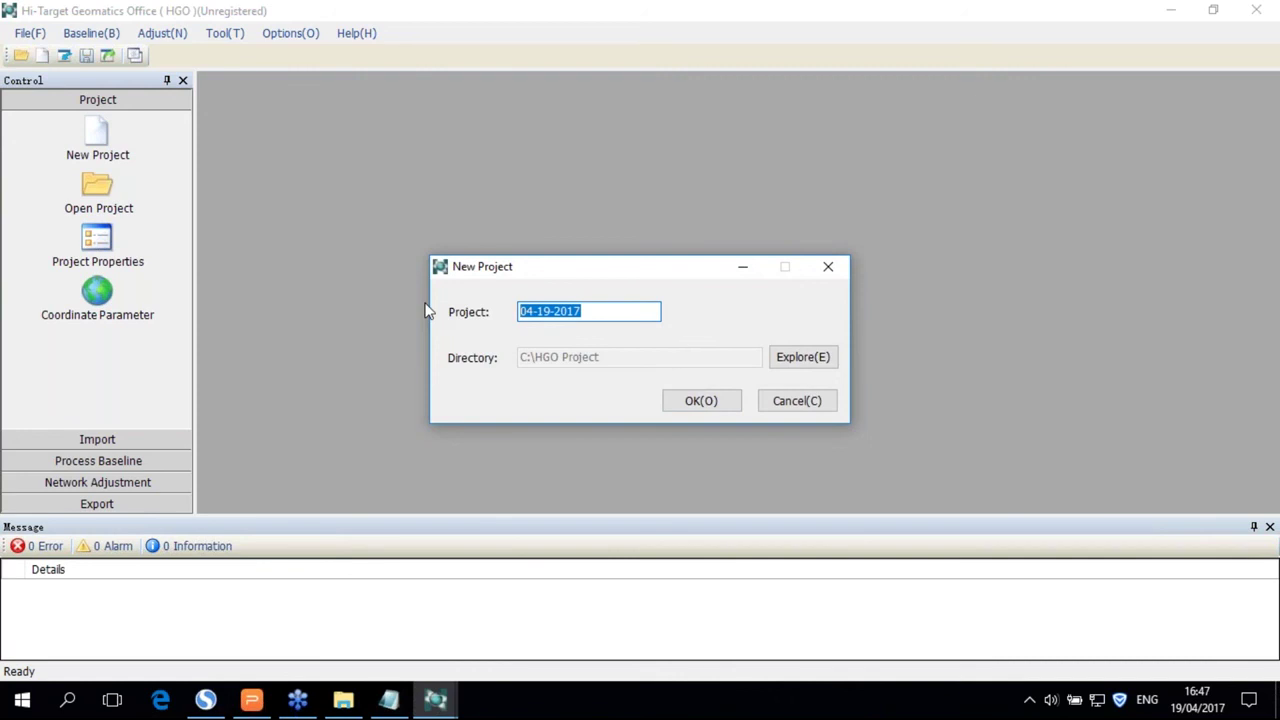
pyautogui.write('webinar_demo')
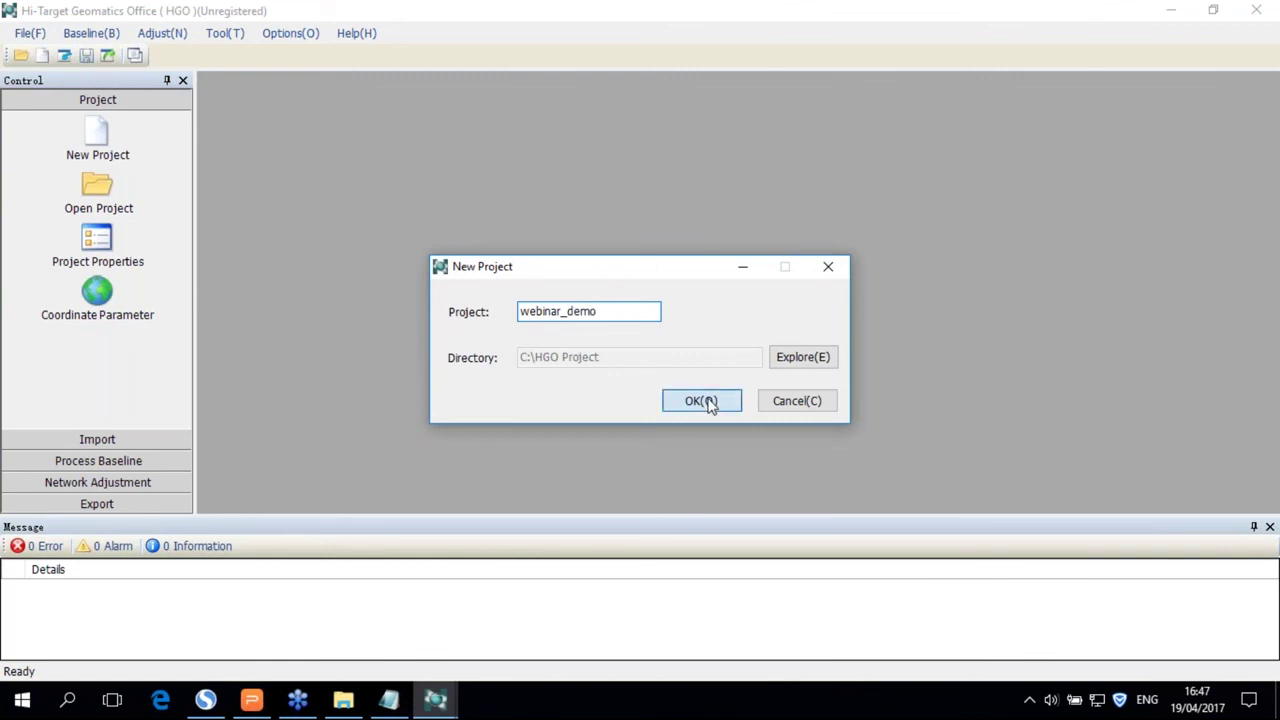
pyautogui.click(705, 399)
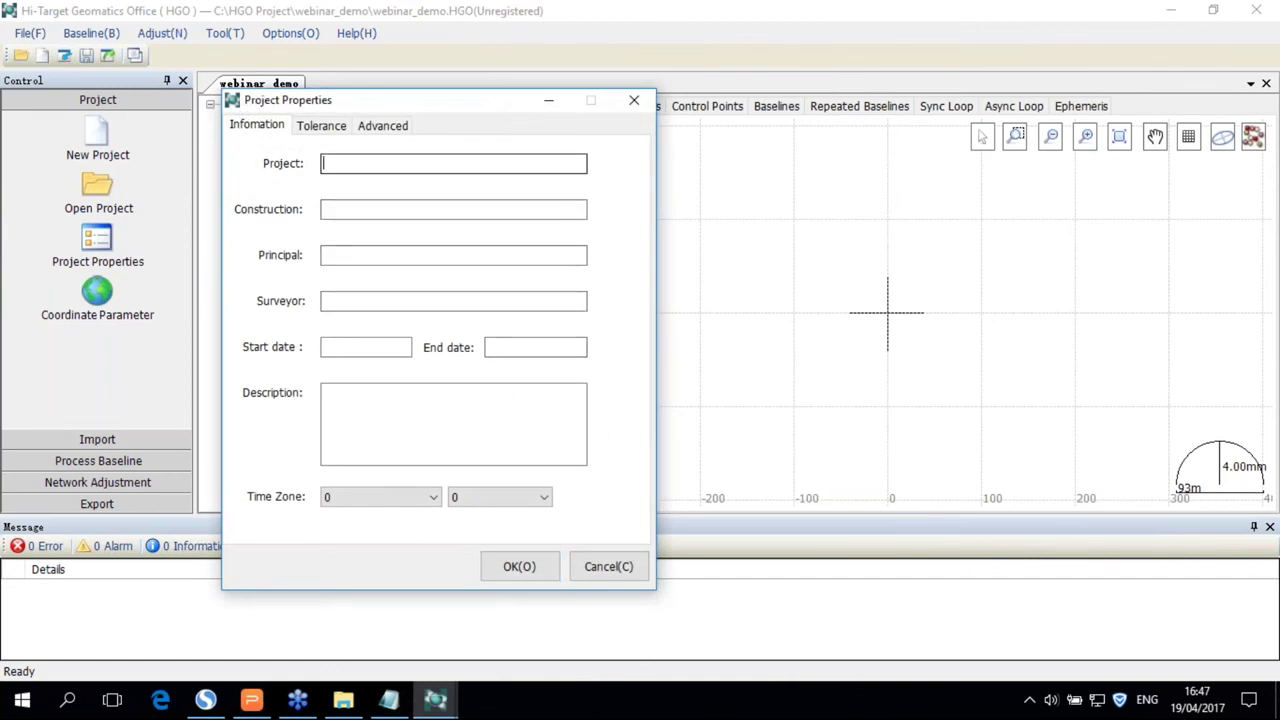
# - Name the project static_survey with China Global Survey Standard 2009 level D tolerance, and confirm
pyautogui.write('static_survey')
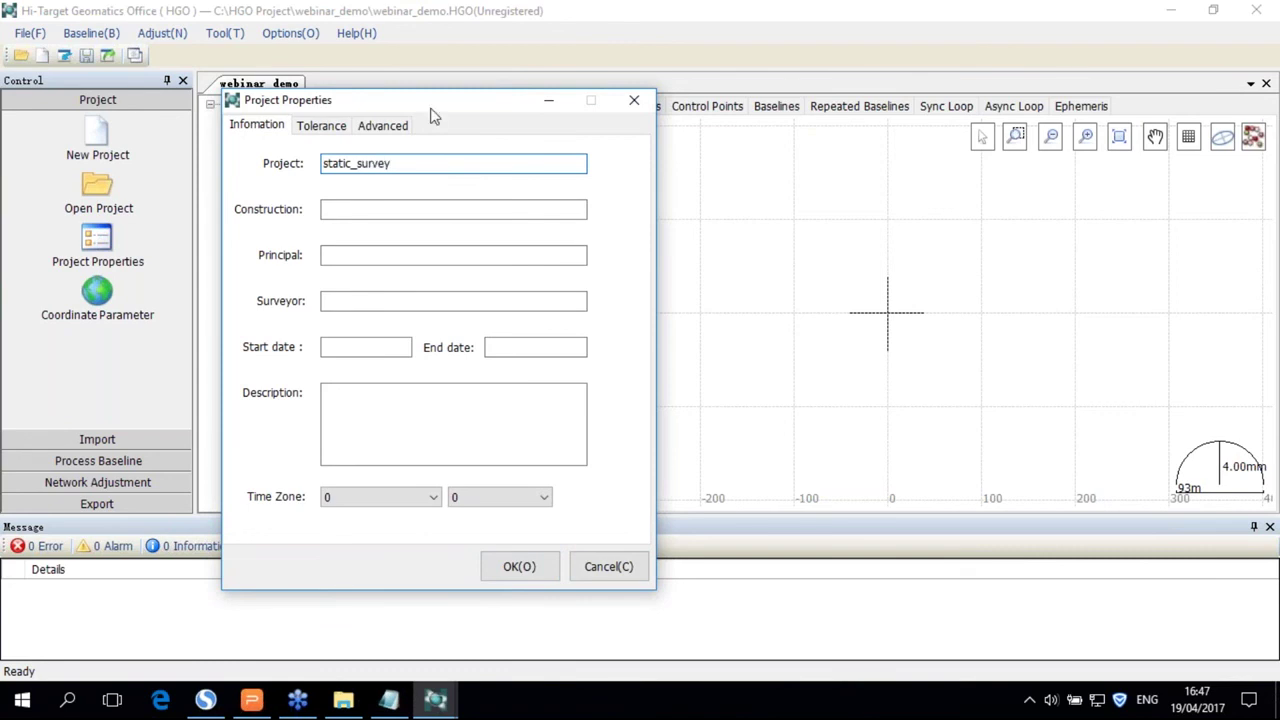
pyautogui.click(323, 128)
pyautogui.click(518, 163)
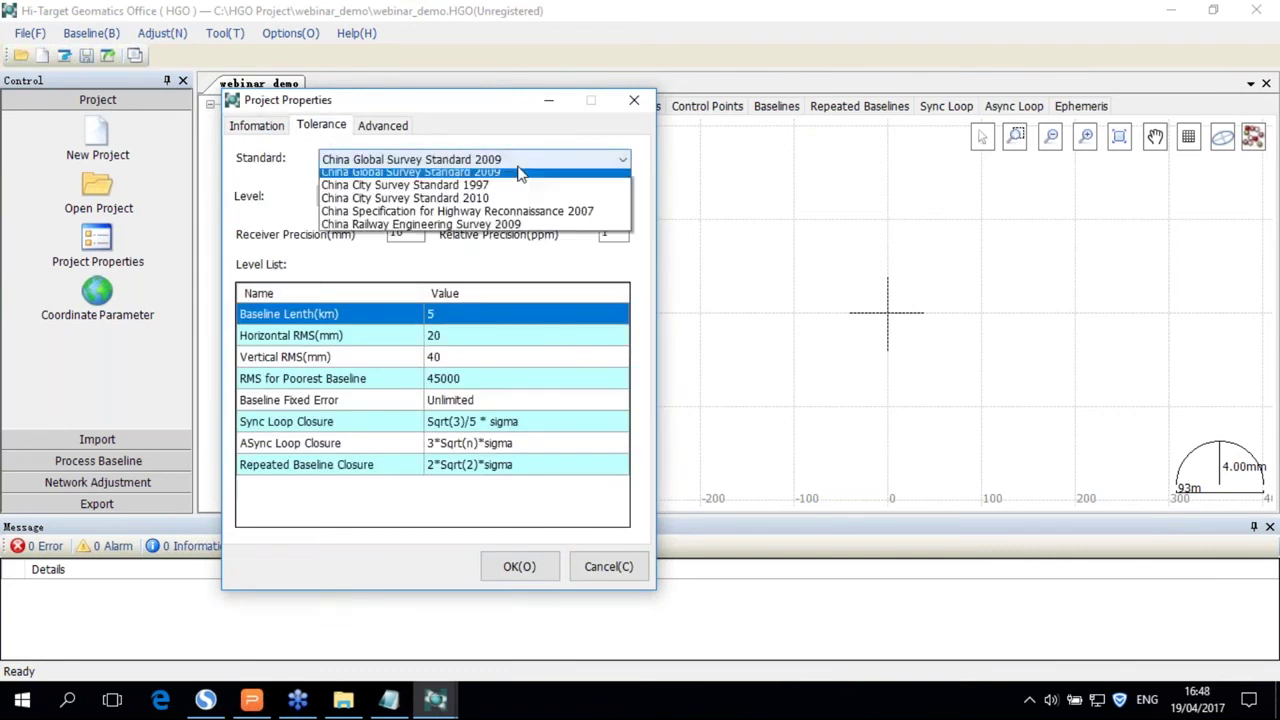
pyautogui.click(510, 178)
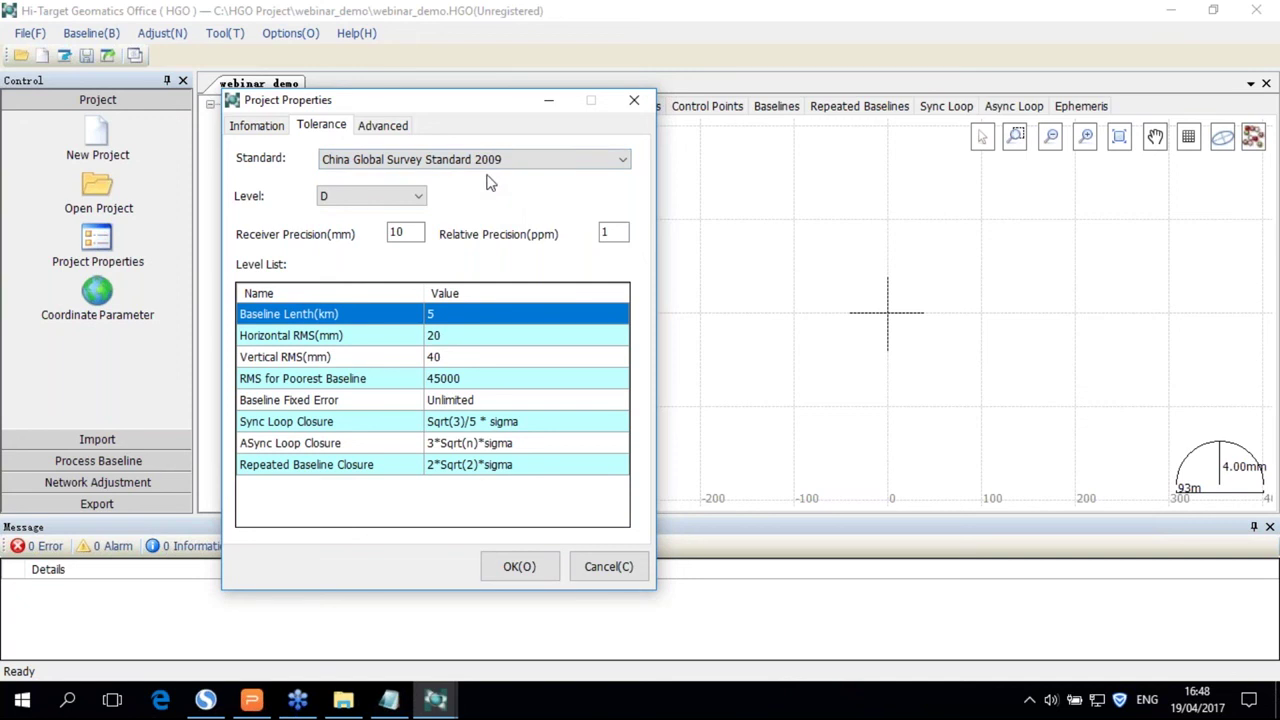
pyautogui.click(405, 197)
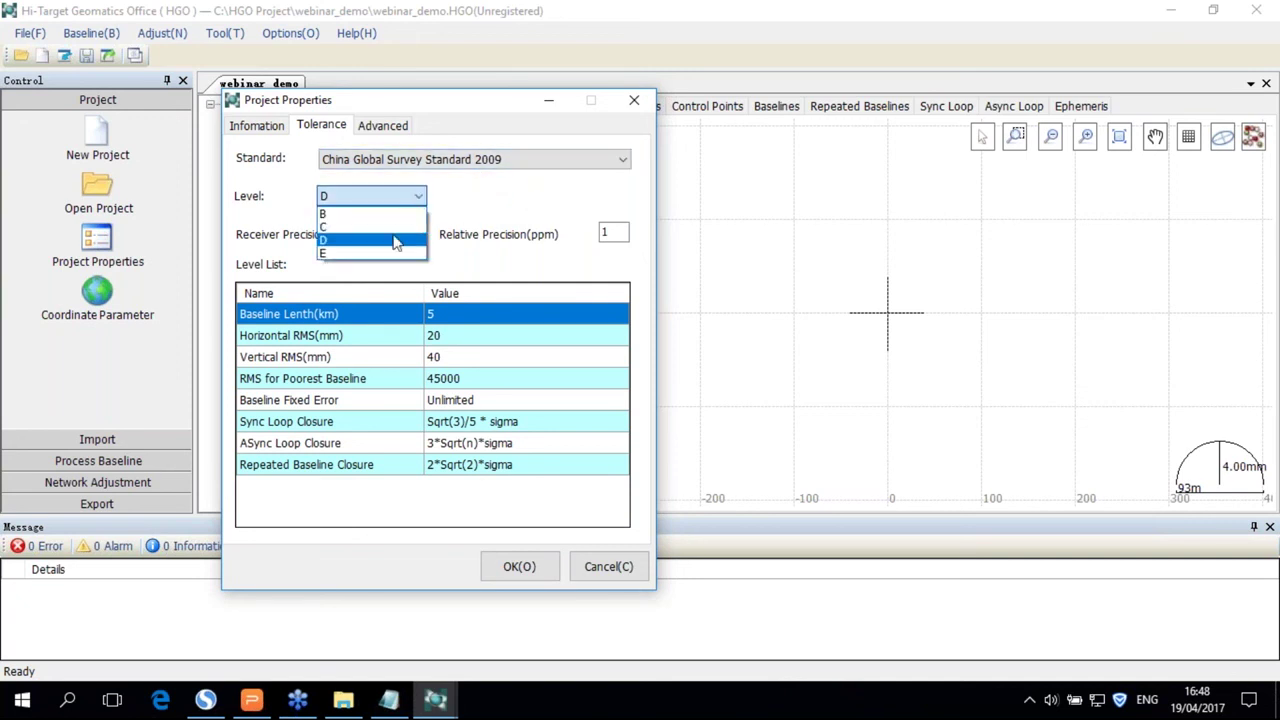
pyautogui.click(397, 241)
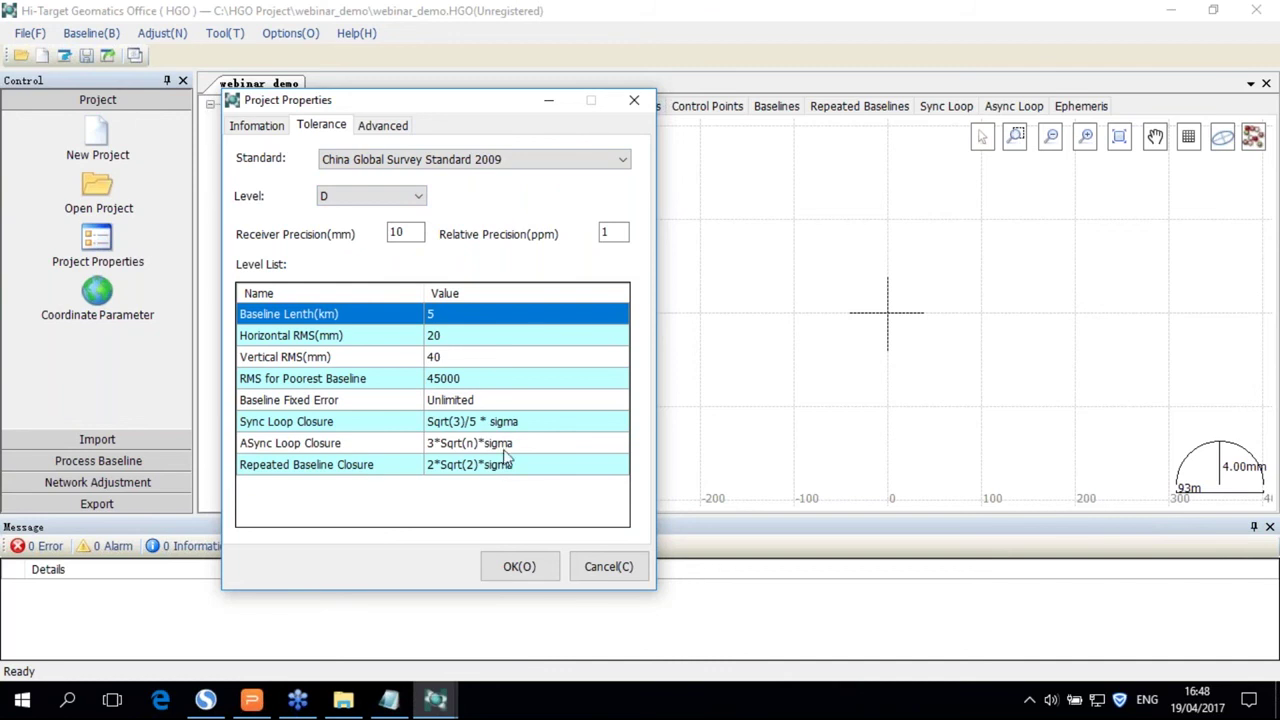
pyautogui.click(395, 128)
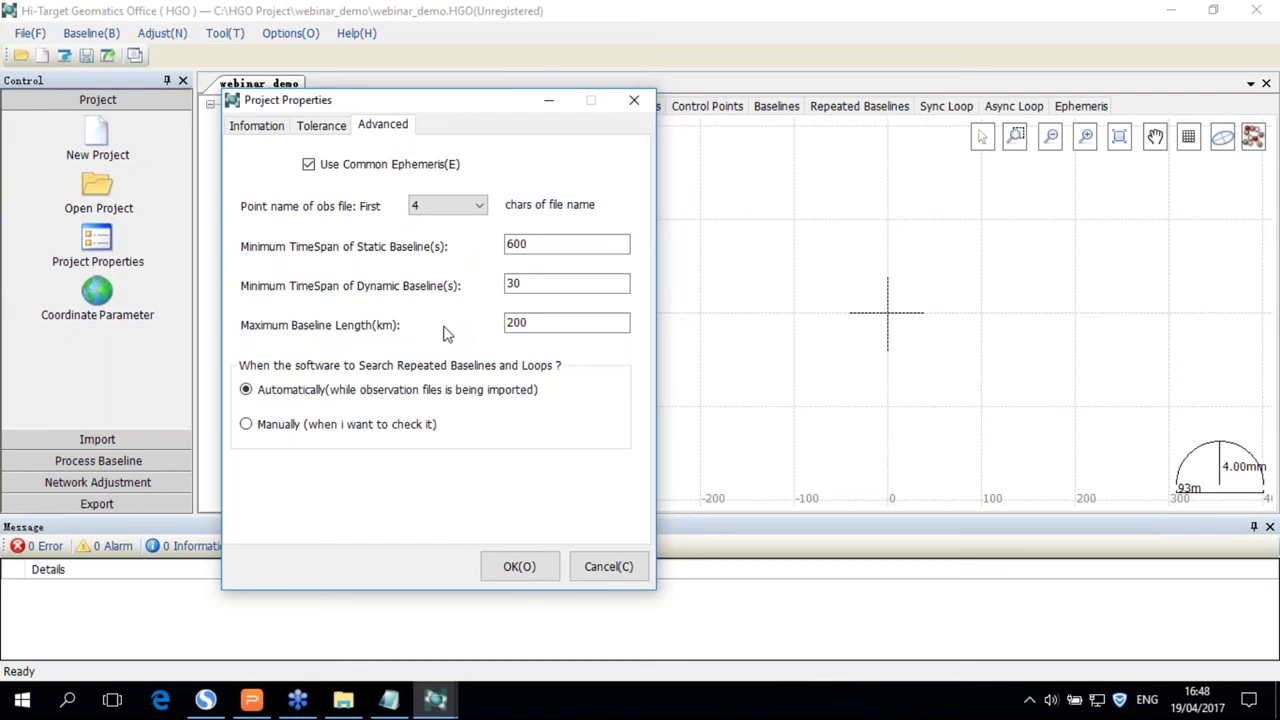
pyautogui.click(540, 562)
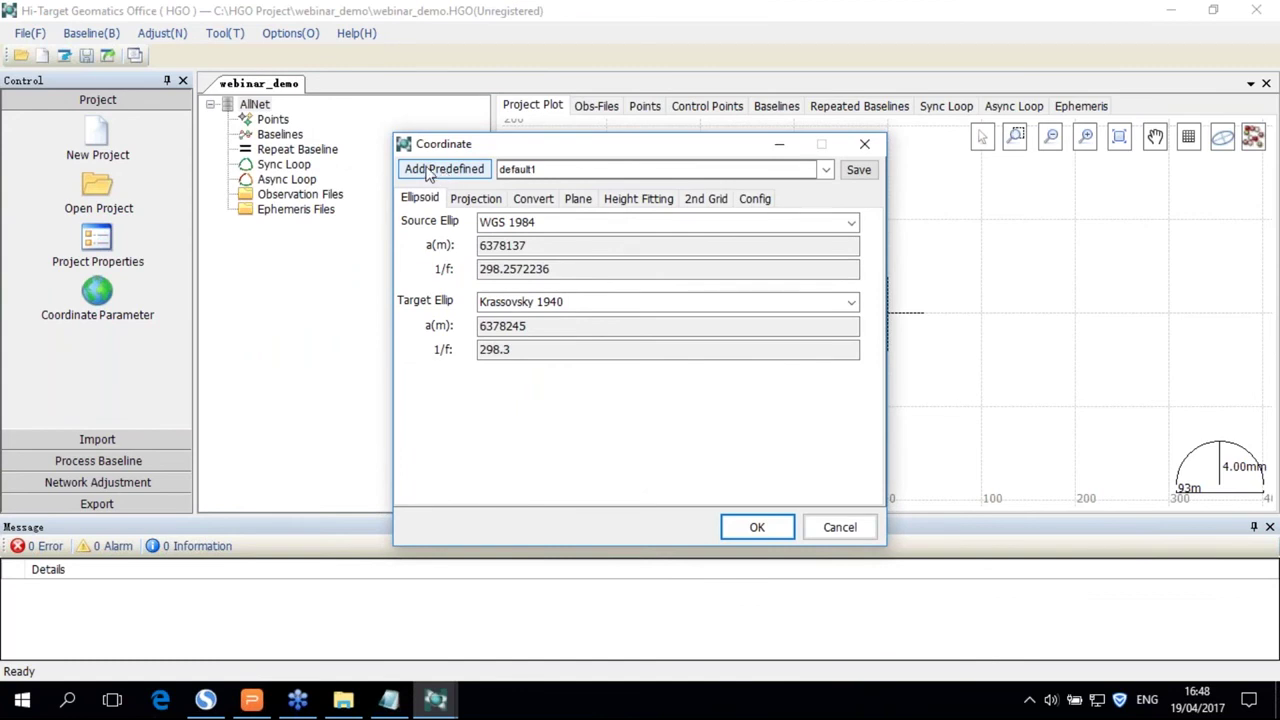
# - Load the predefined Eastern Asia > China > China-bj54 Zone3 42.dam parameters and apply them
pyautogui.click(430, 170)
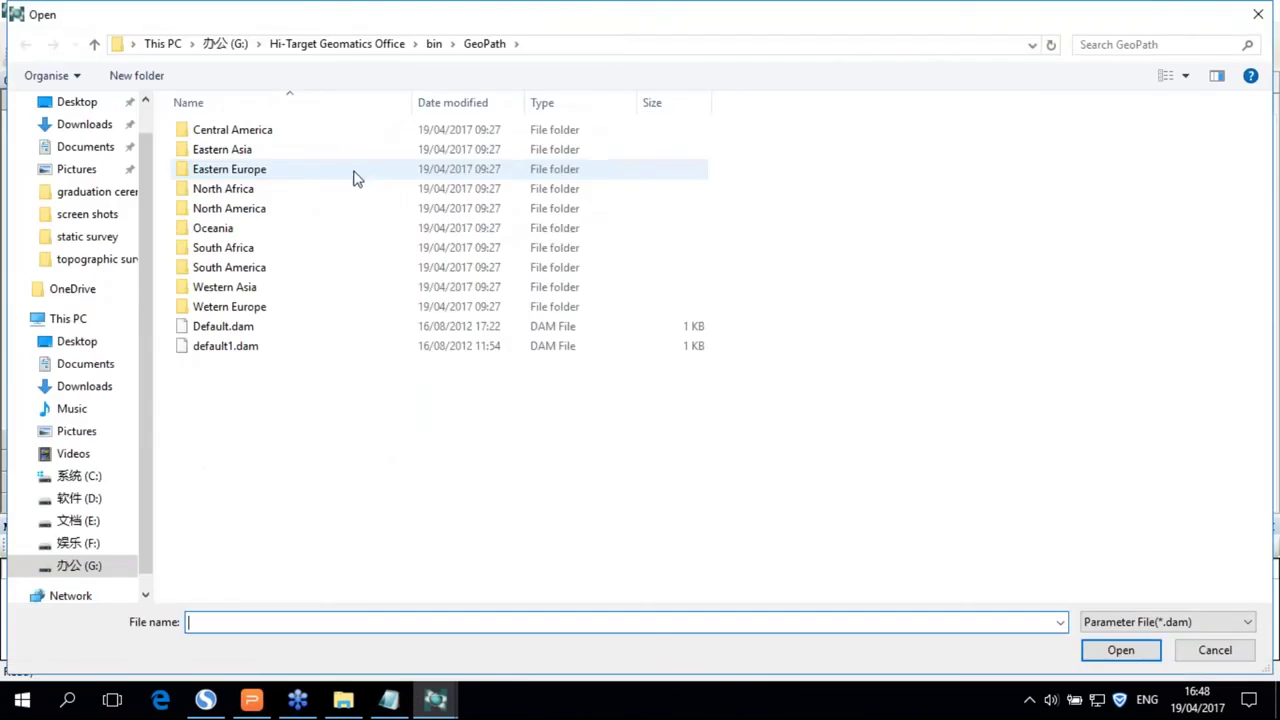
pyautogui.click(350, 152)
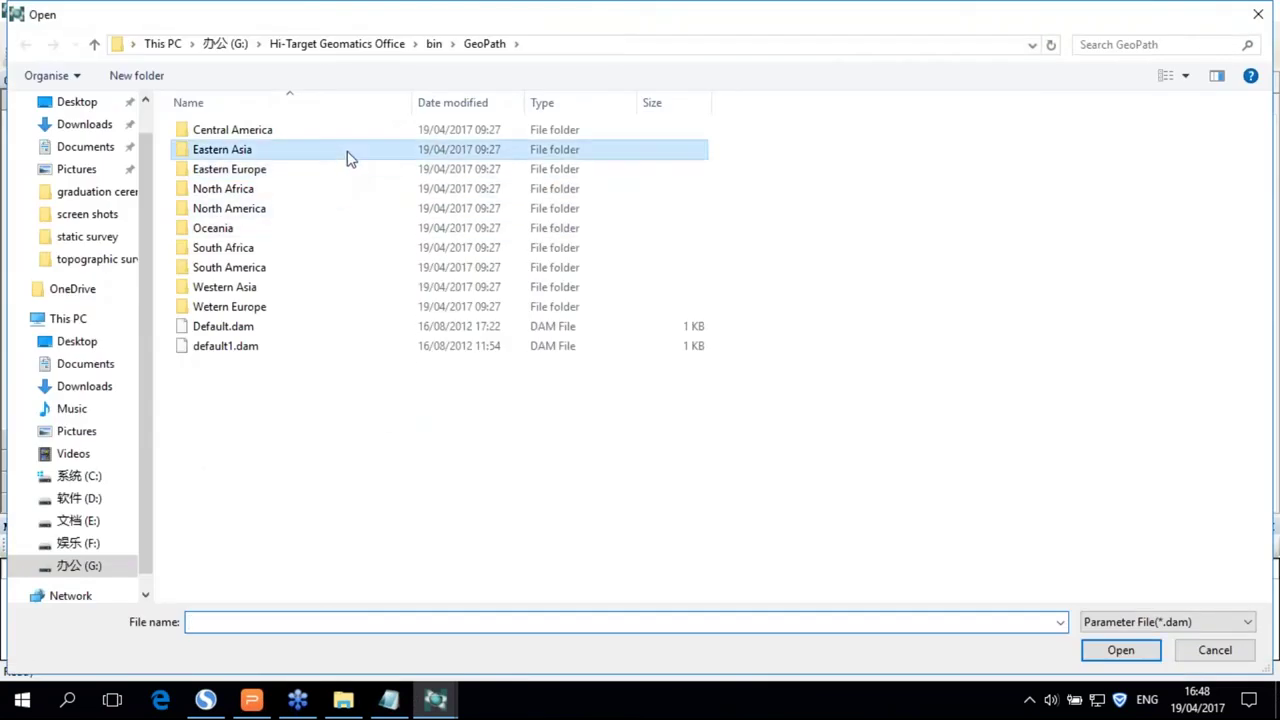
pyautogui.doubleClick(348, 156)
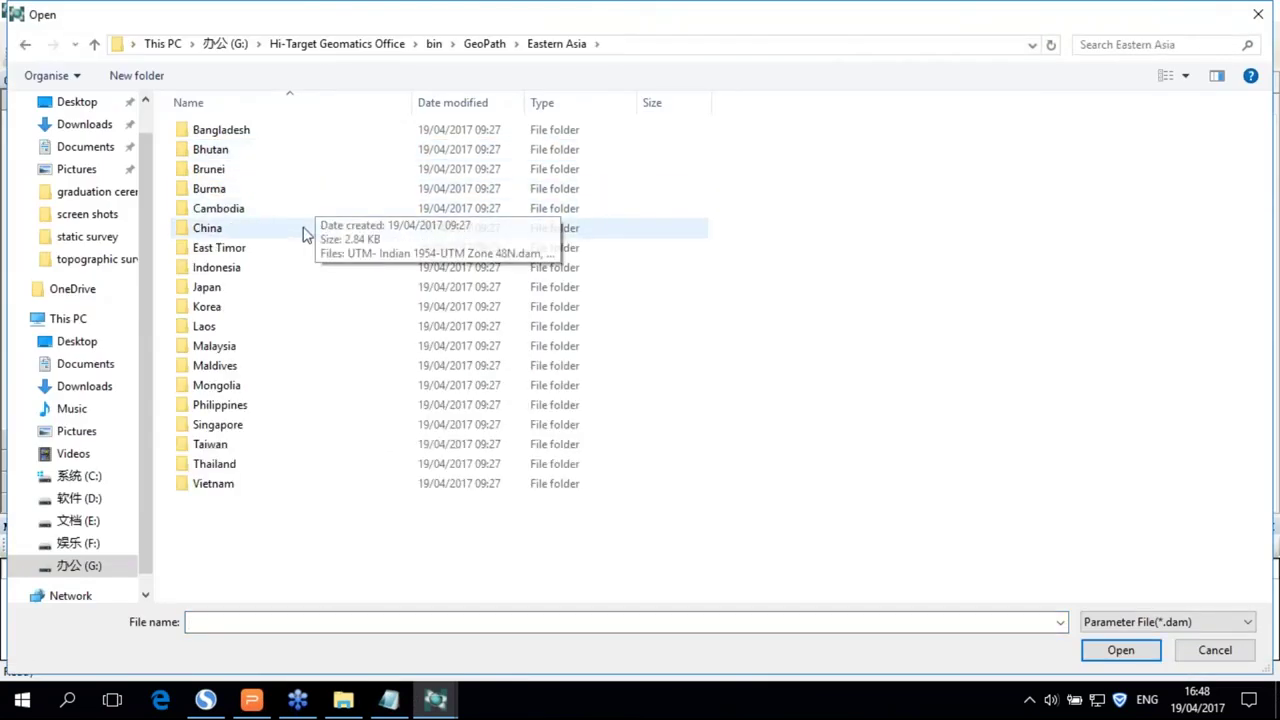
pyautogui.doubleClick(307, 235)
pyautogui.scroll(-4, 310, 236)
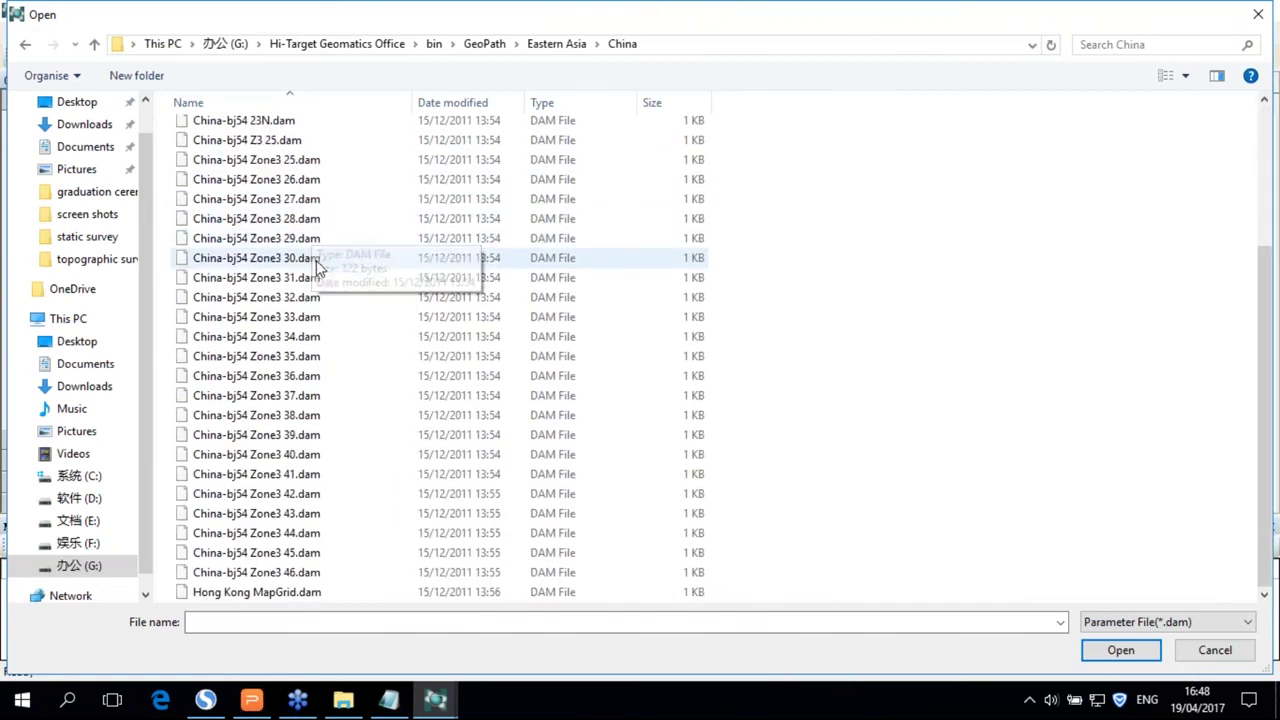
pyautogui.click(330, 493)
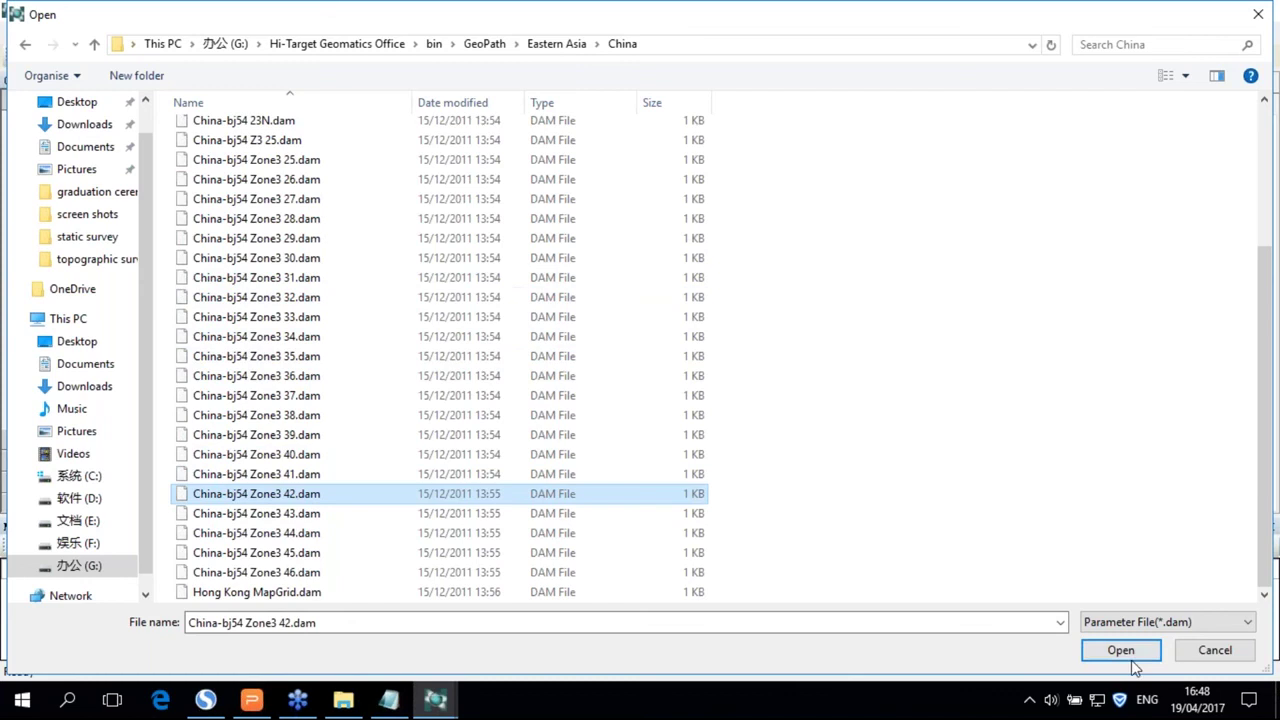
pyautogui.click(1120, 650)
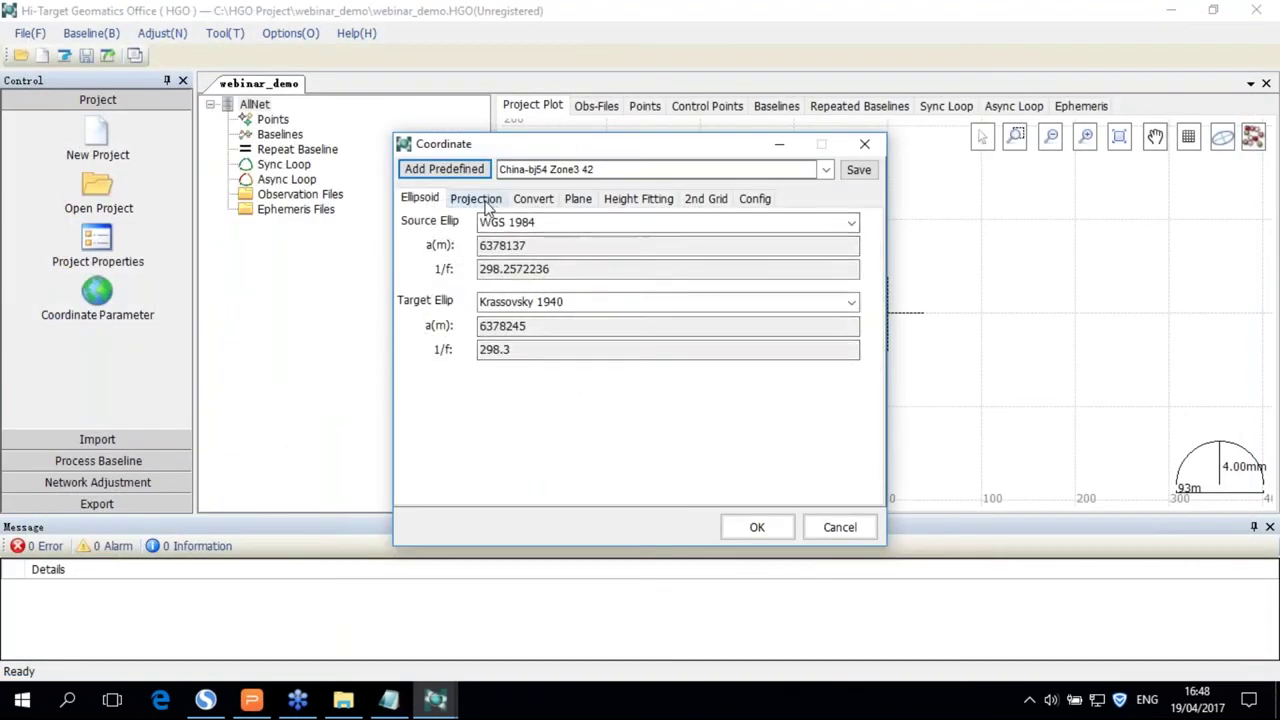
pyautogui.click(478, 198)
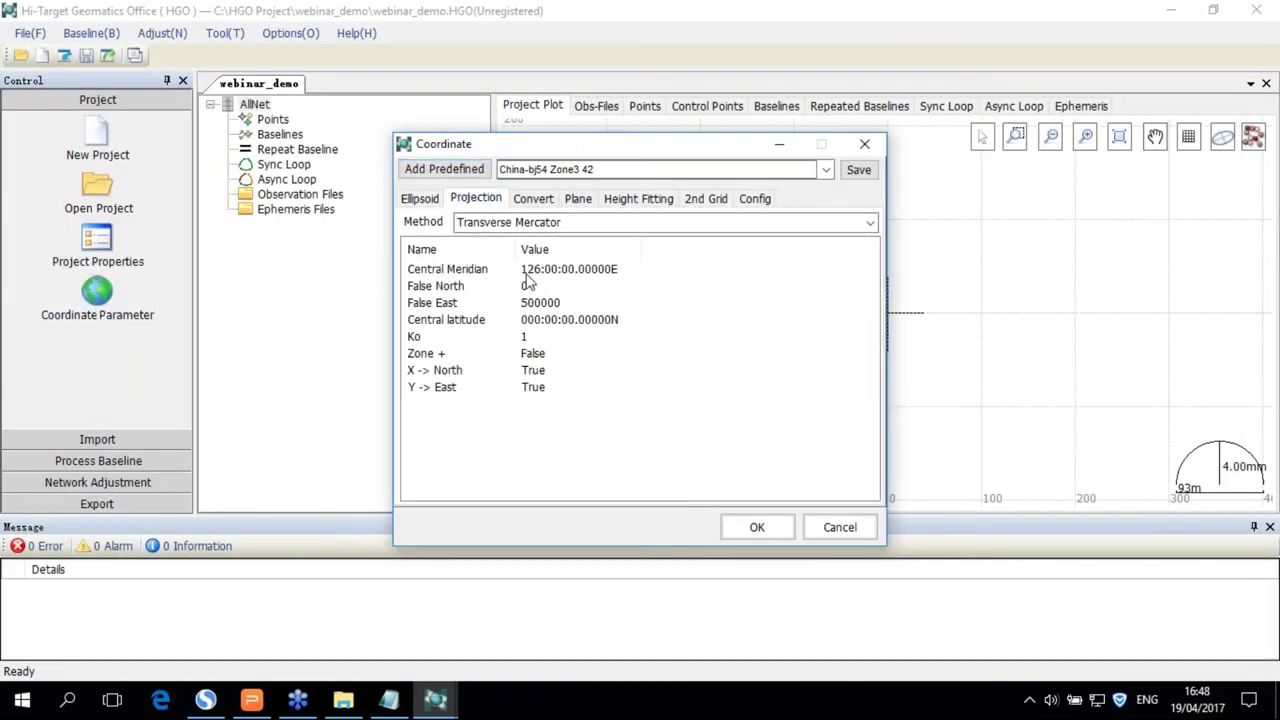
pyautogui.click(757, 530)
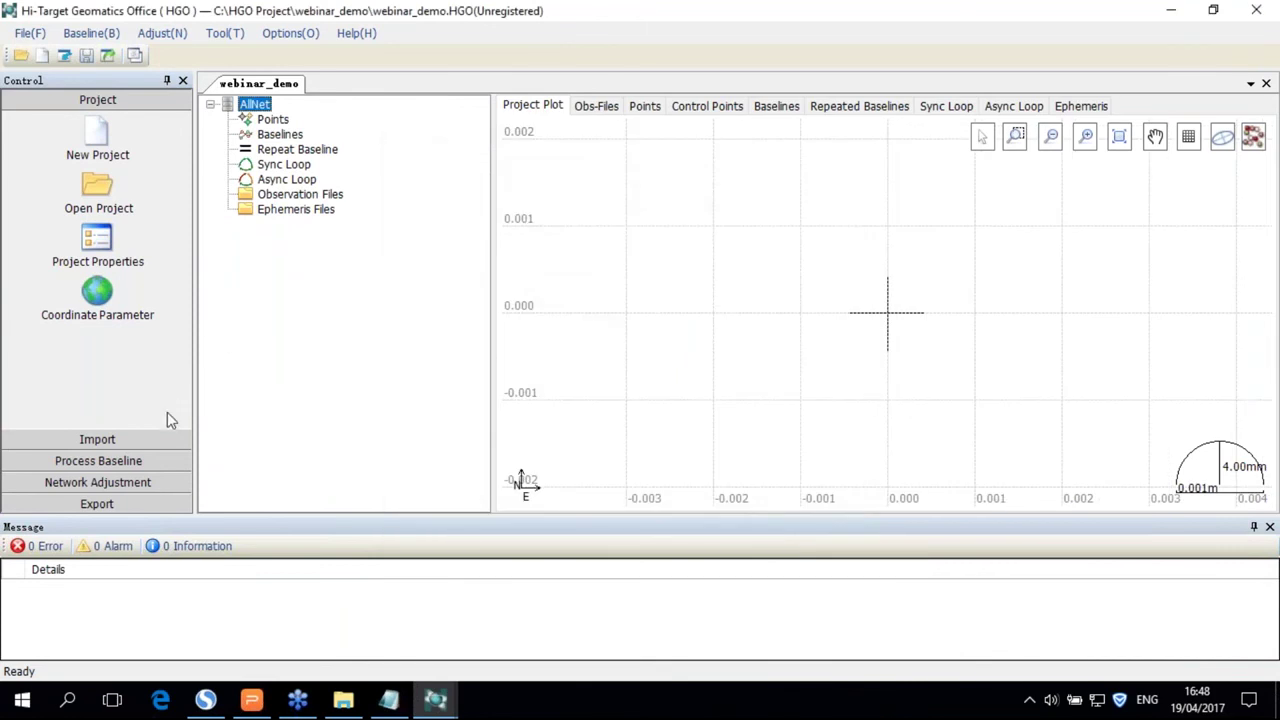
pyautogui.click(125, 438)
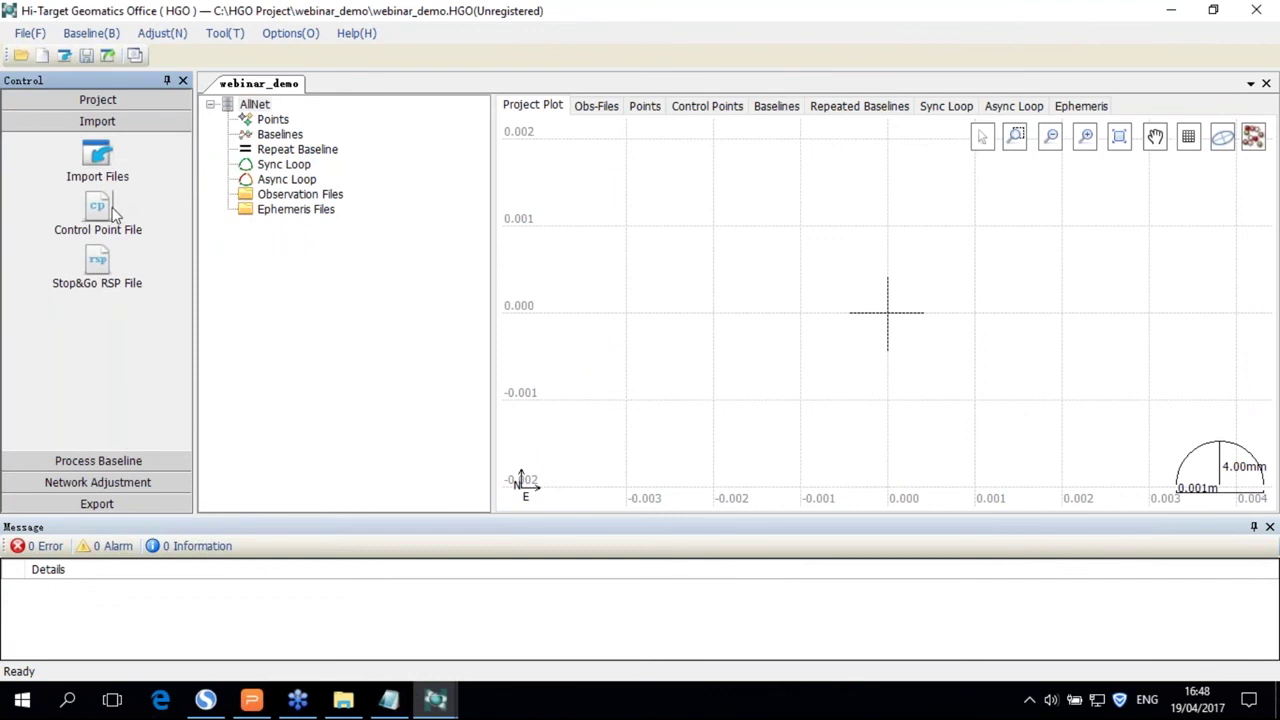
# - Import all nine ZHD observation files from Desktop > static survey into the project
pyautogui.click(104, 157)
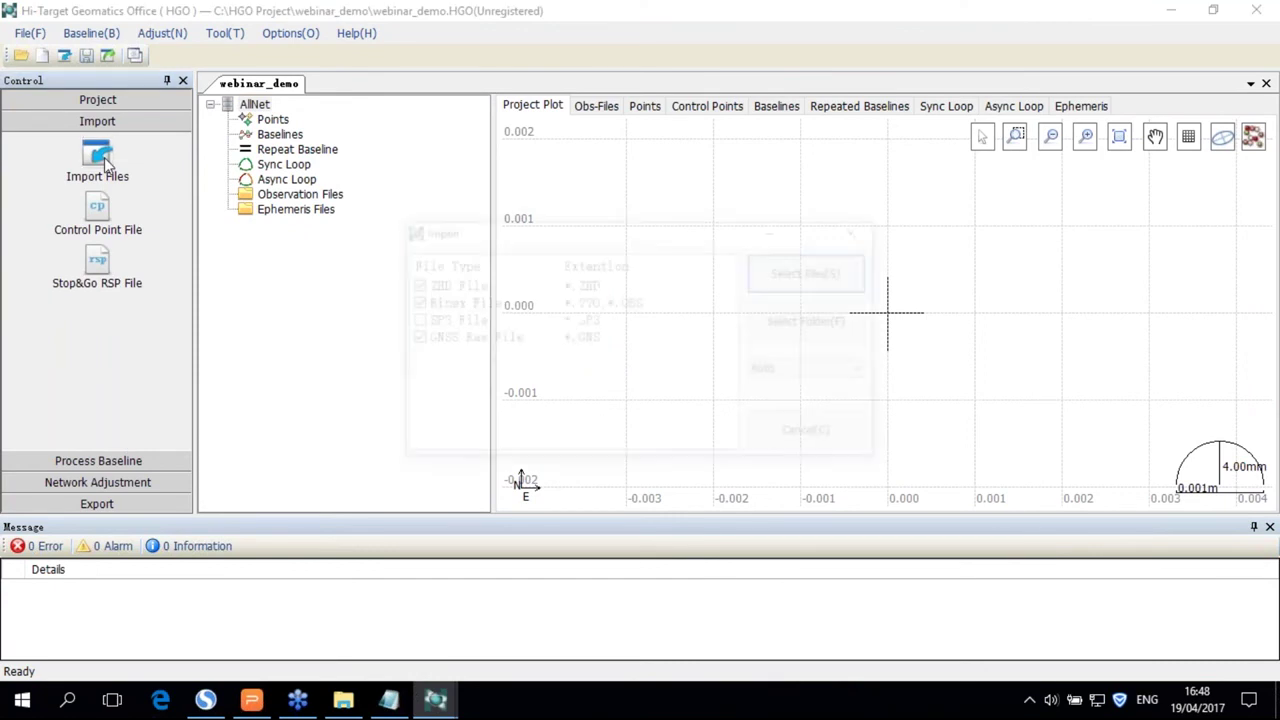
pyautogui.click(800, 284)
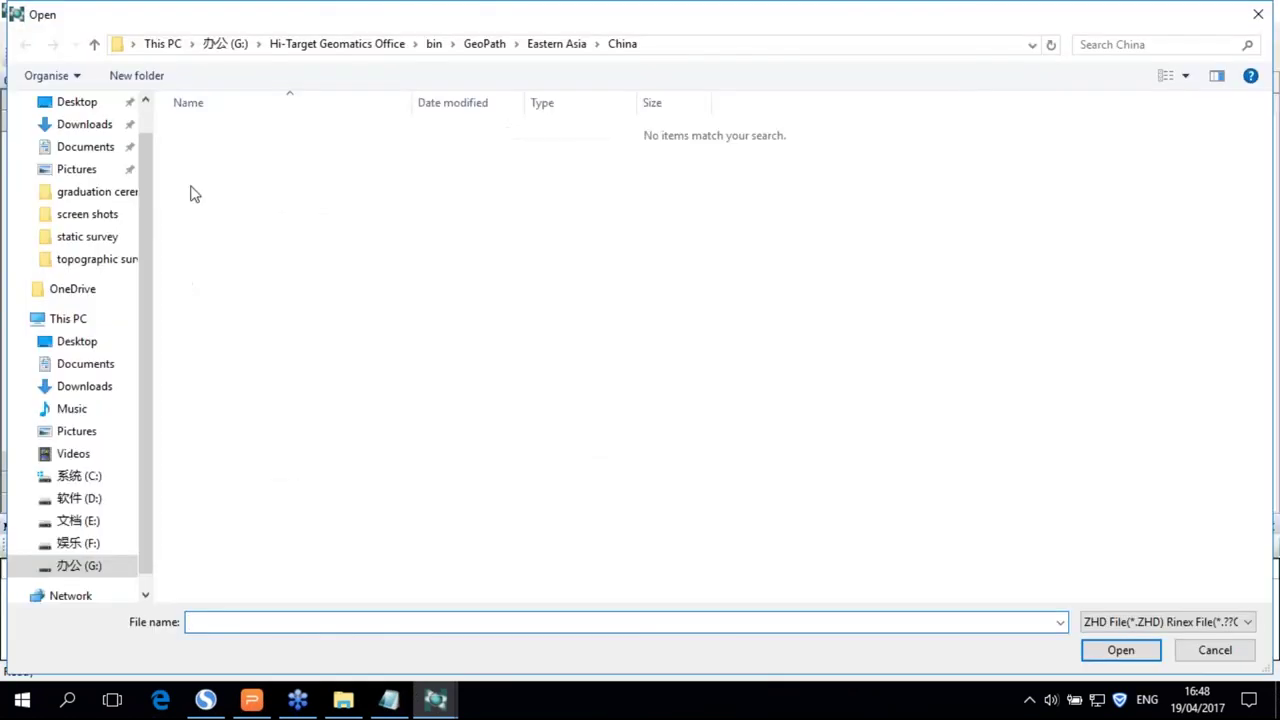
pyautogui.scroll(1, 148, 294)
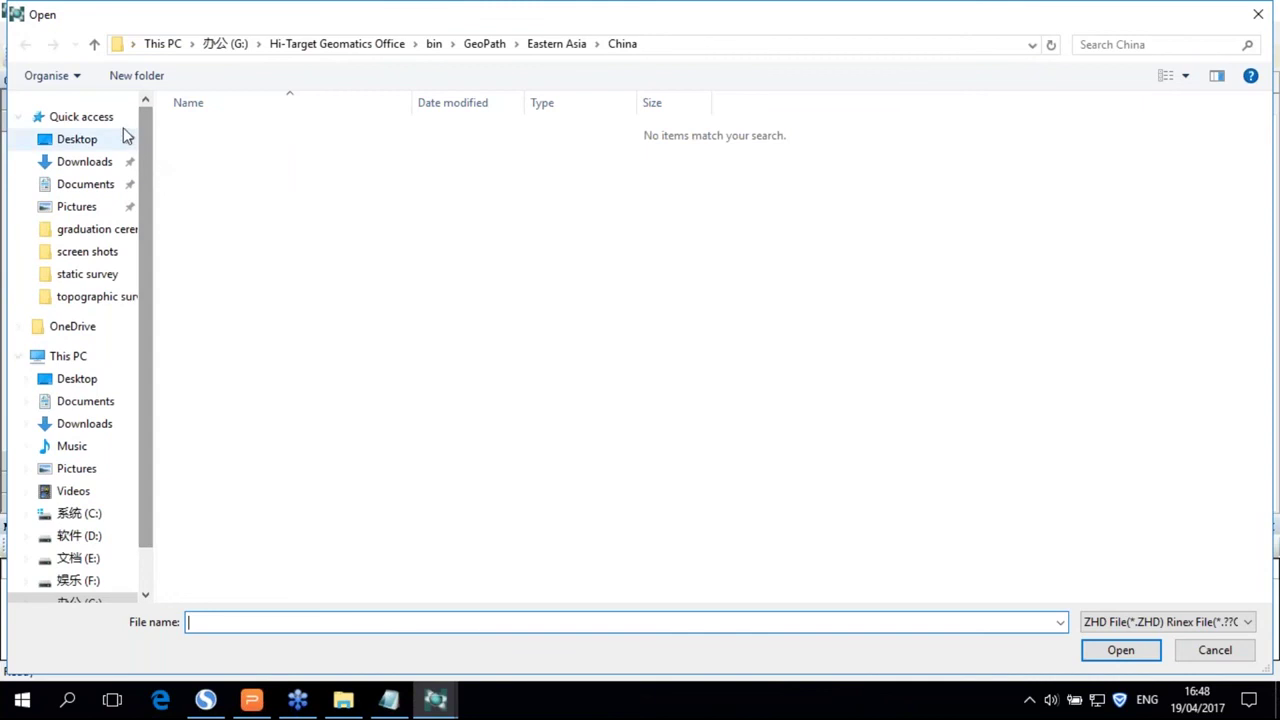
pyautogui.click(98, 139)
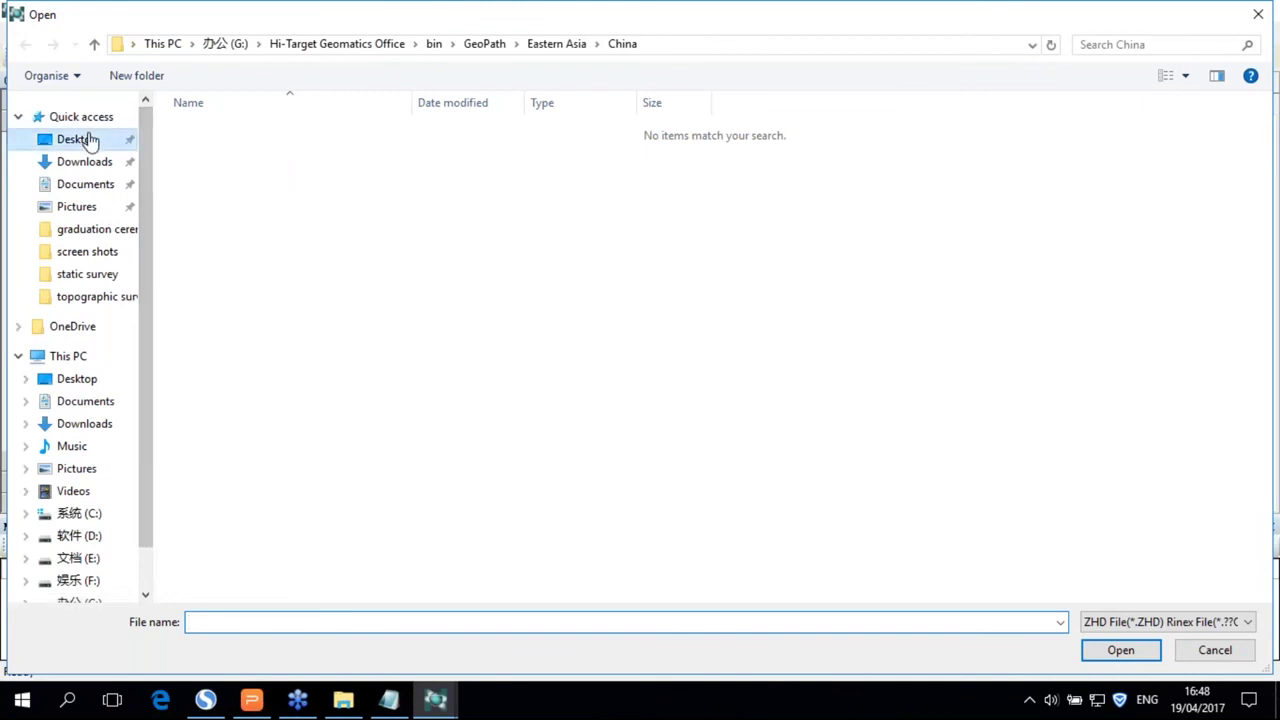
pyautogui.doubleClick(226, 160)
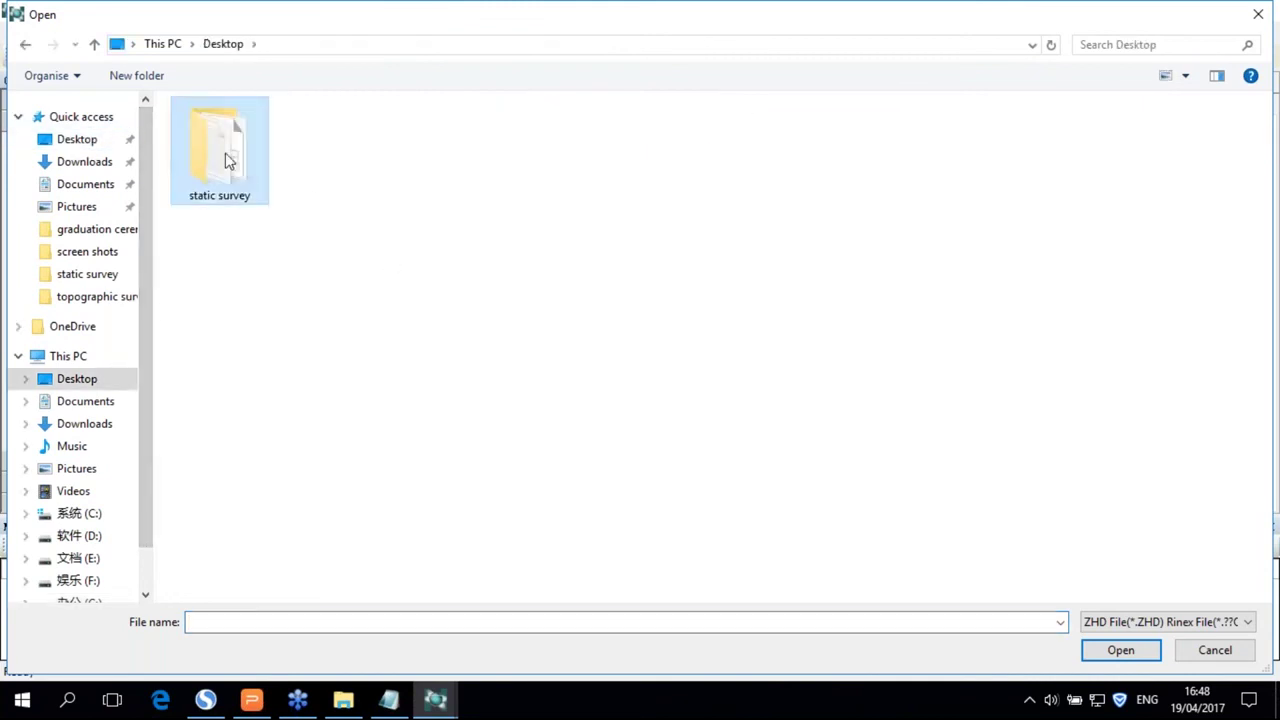
pyautogui.moveTo(306, 392); pyautogui.dragTo(200, 120)
pyautogui.click(1137, 655)
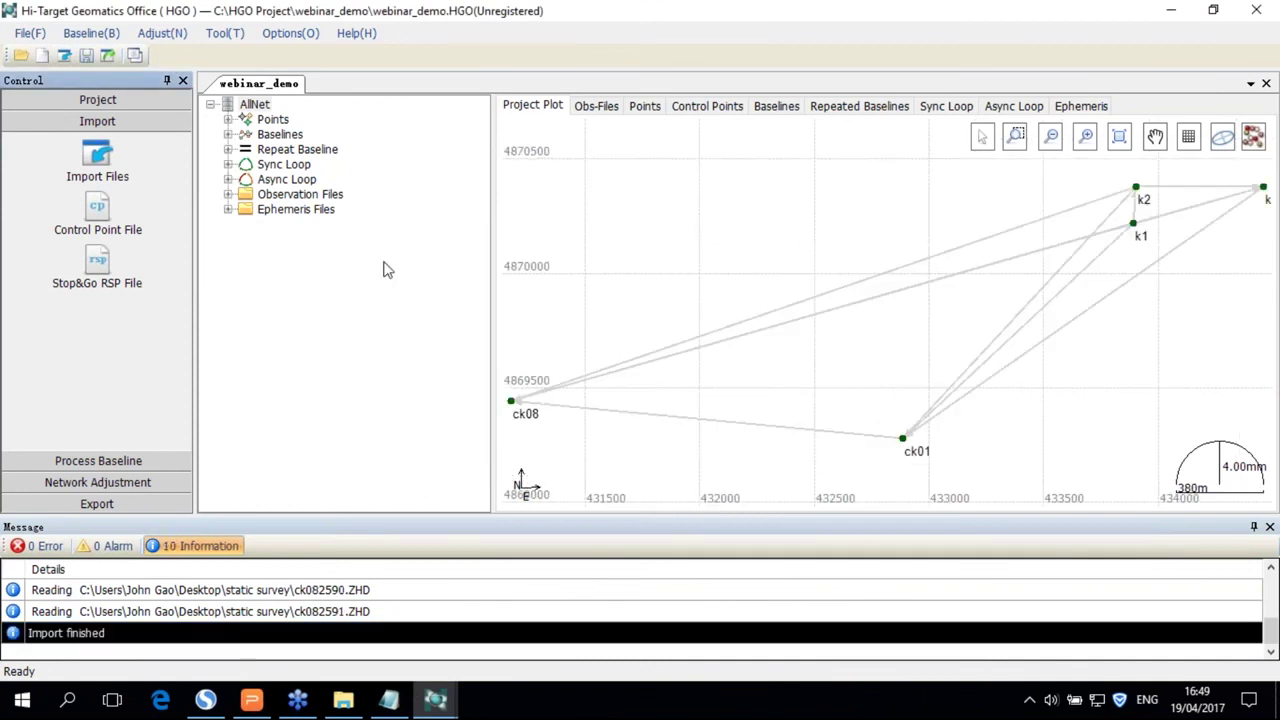
pyautogui.click(228, 119)
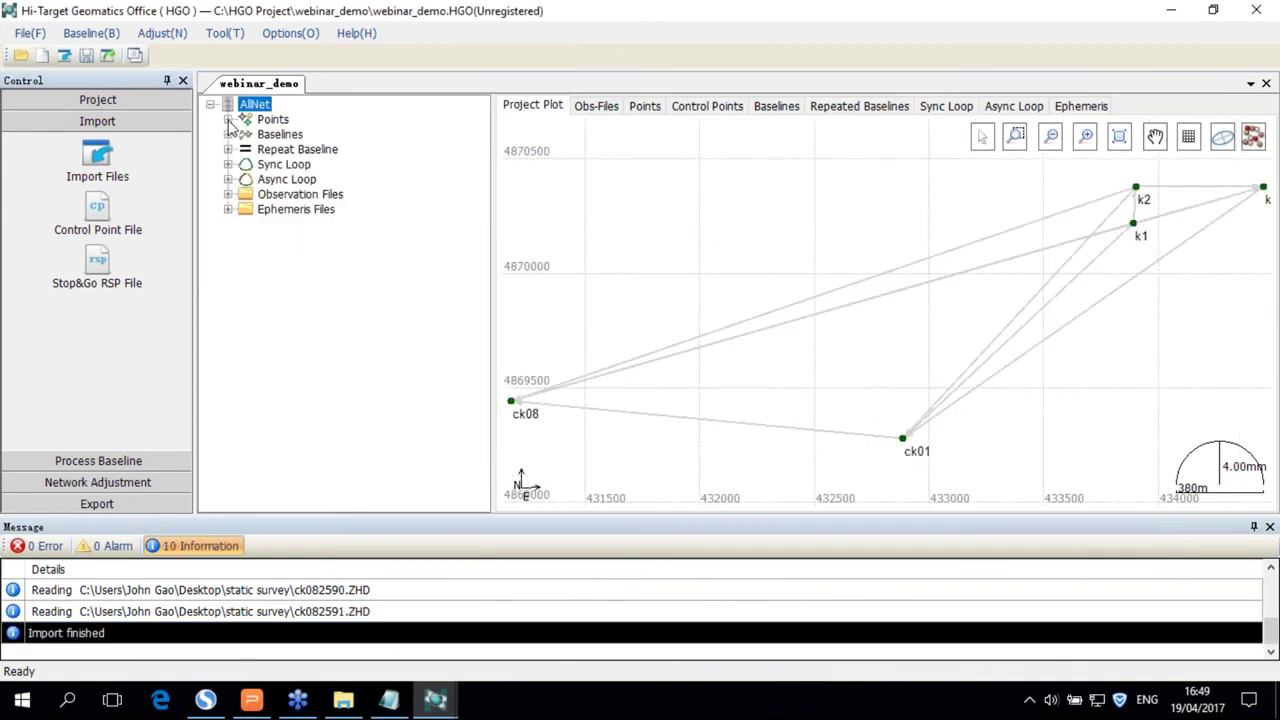
# - Expand the observation files and browse k12590, k12591 and k32590 in the file table
pyautogui.click(228, 194)
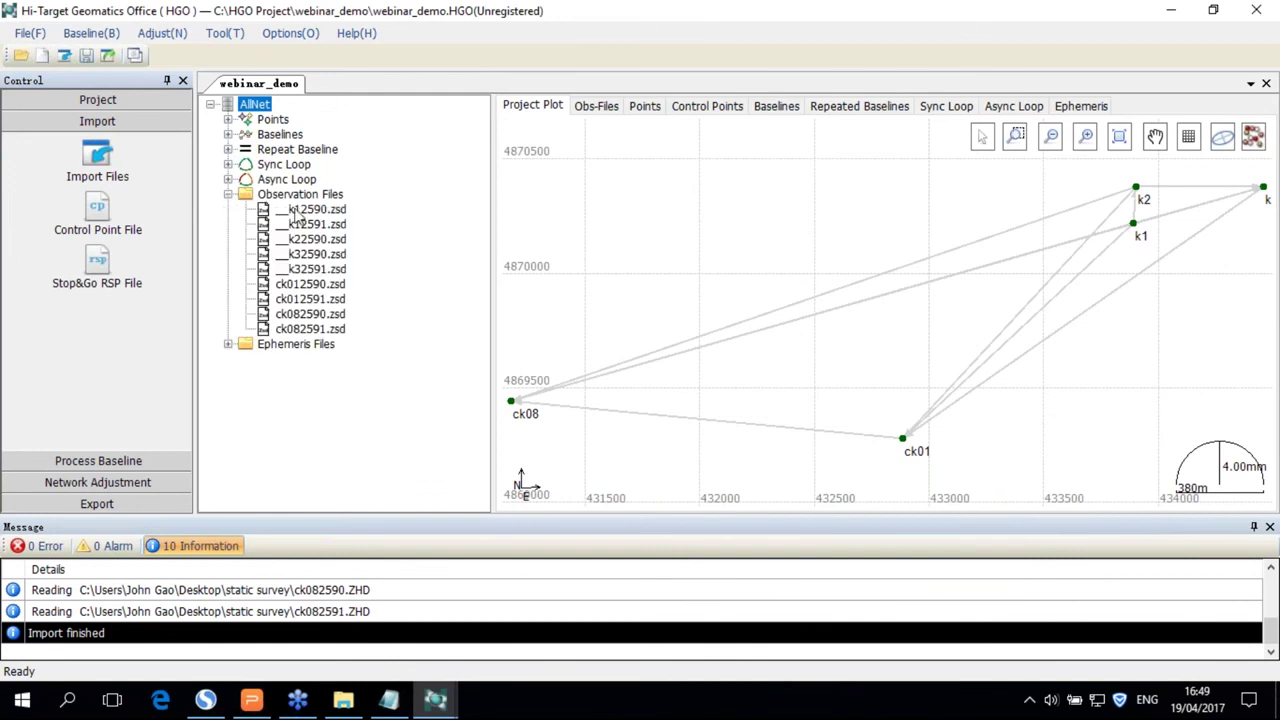
pyautogui.click(302, 210)
pyautogui.click(315, 225)
pyautogui.click(315, 255)
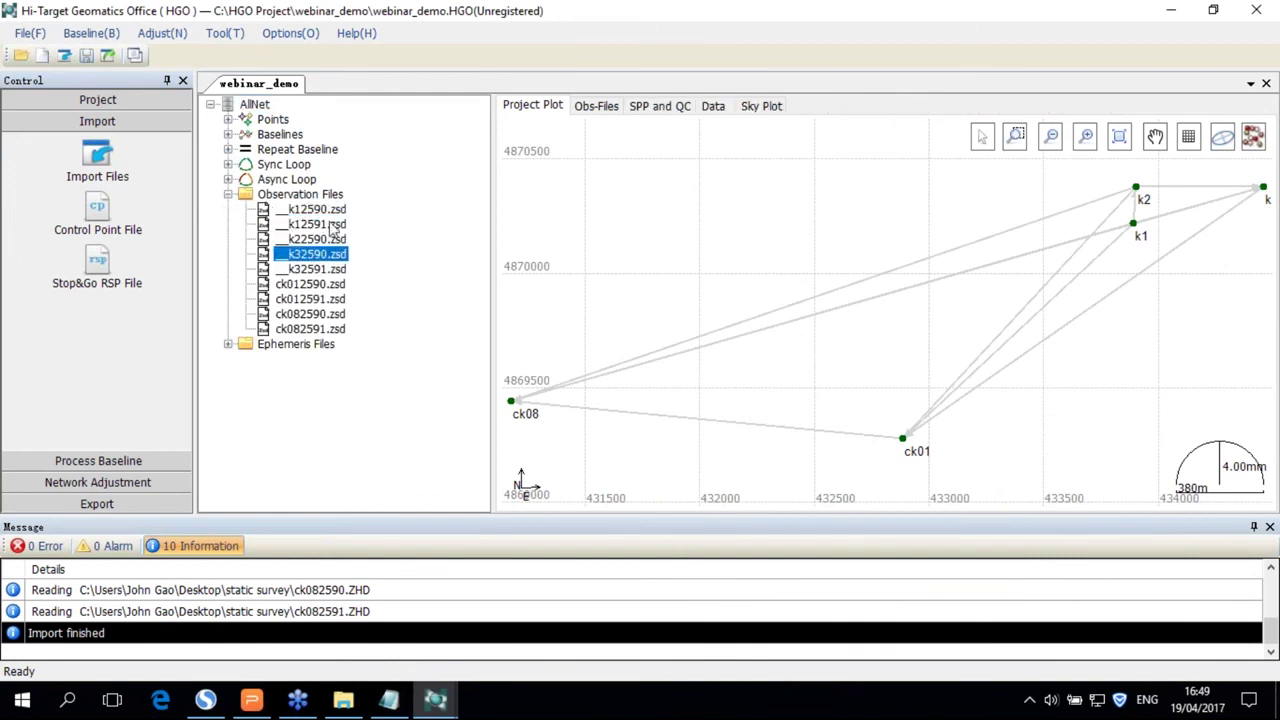
pyautogui.click(312, 225)
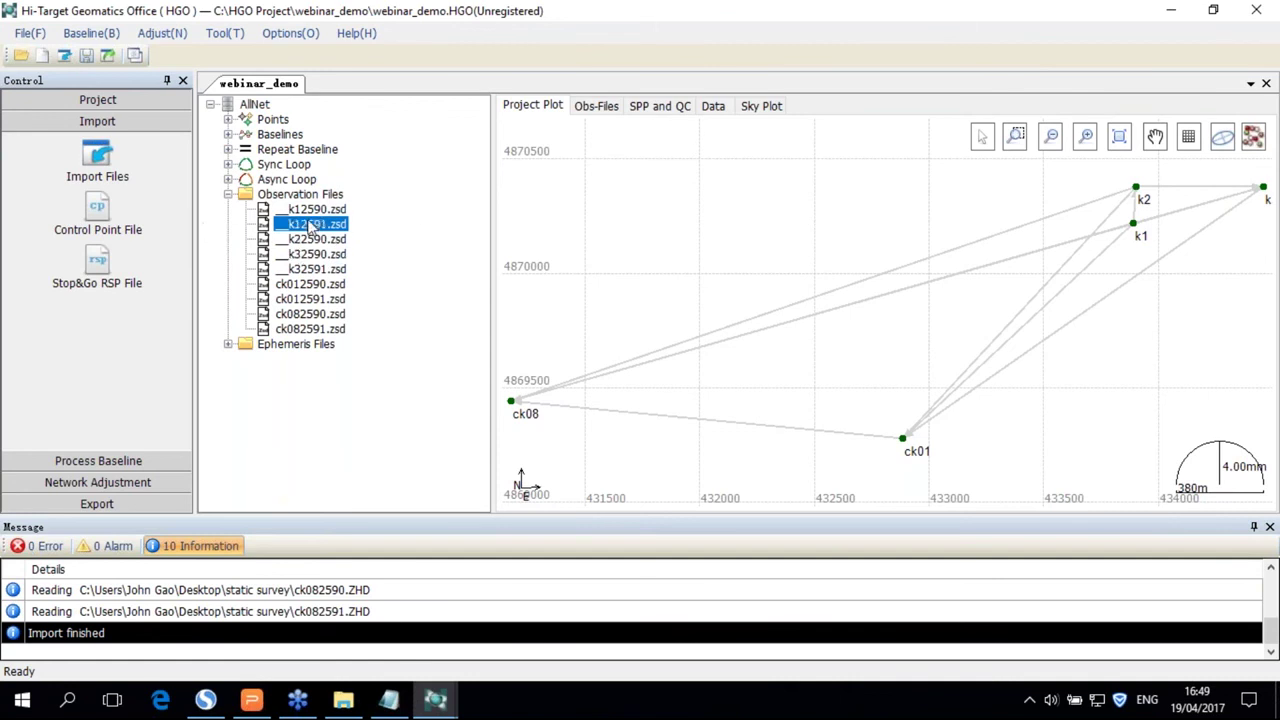
pyautogui.click(316, 210)
pyautogui.click(580, 110)
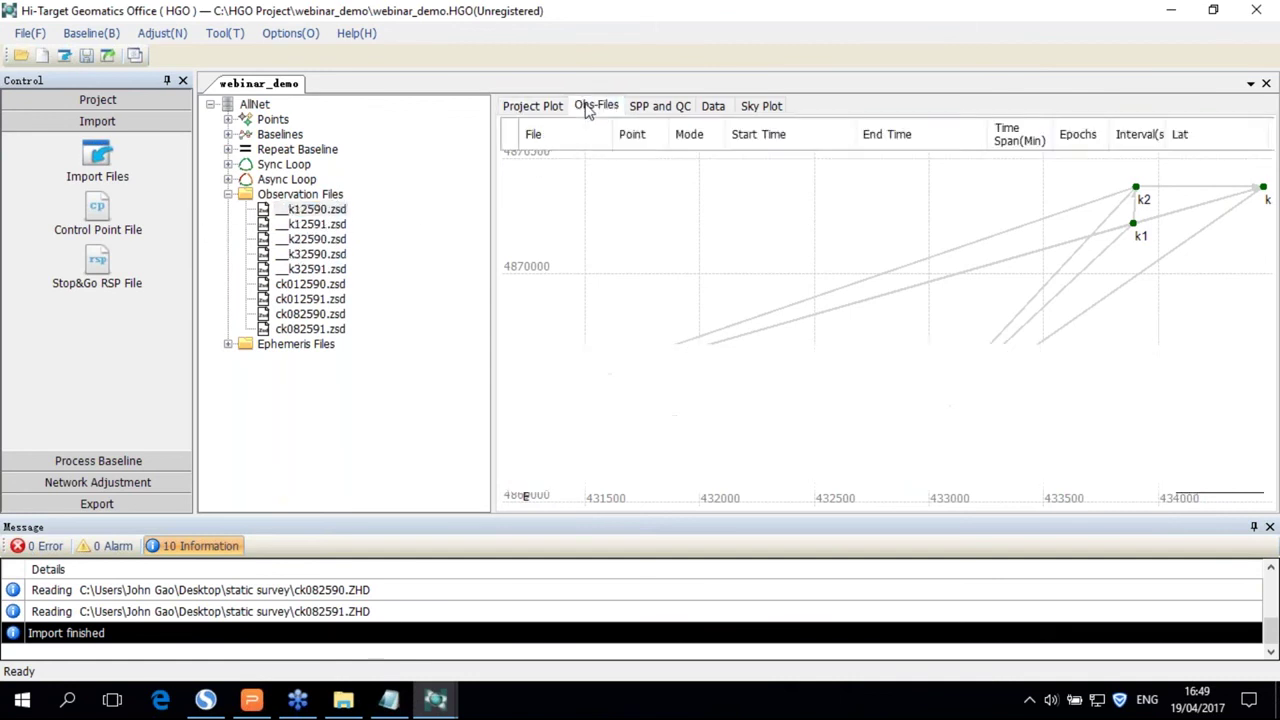
# - Inspect the antenna settings of k12590.zsd, including its 1.542 antenna height
pyautogui.rightClick(326, 212)
pyautogui.click(355, 218)
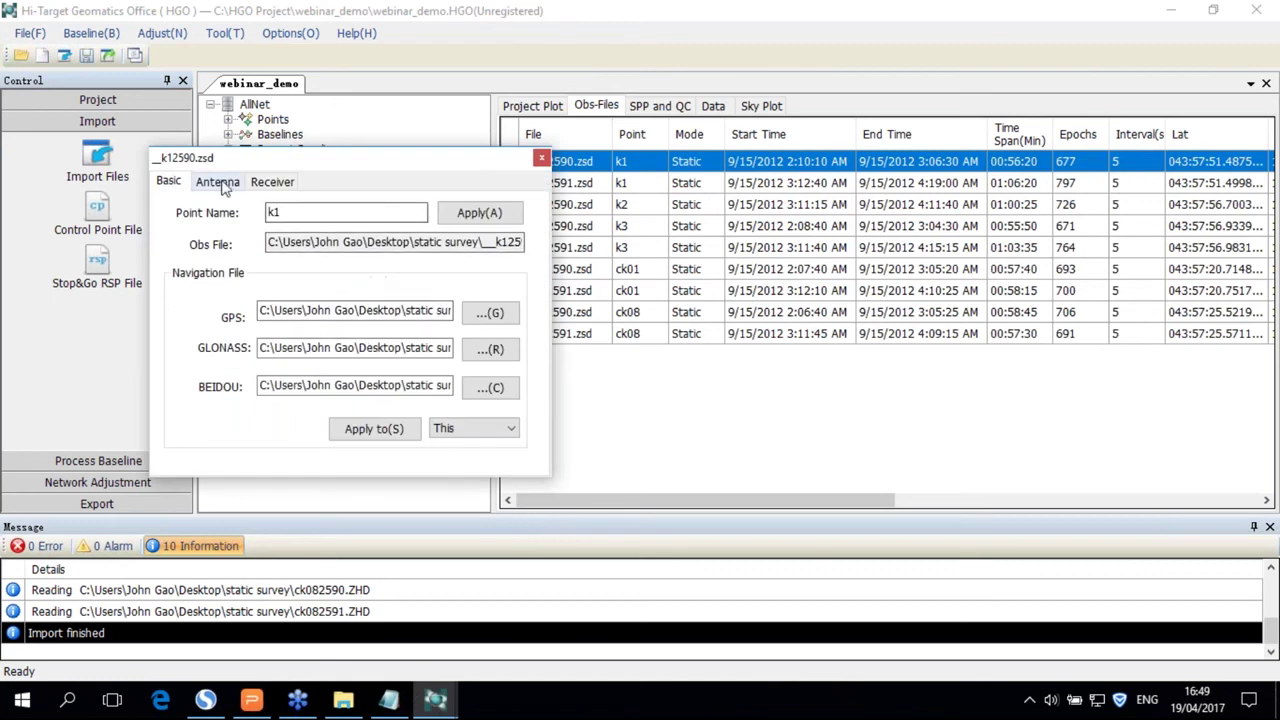
pyautogui.click(220, 184)
pyautogui.moveTo(327, 173); pyautogui.dragTo(377, 193)
pyautogui.click(368, 415)
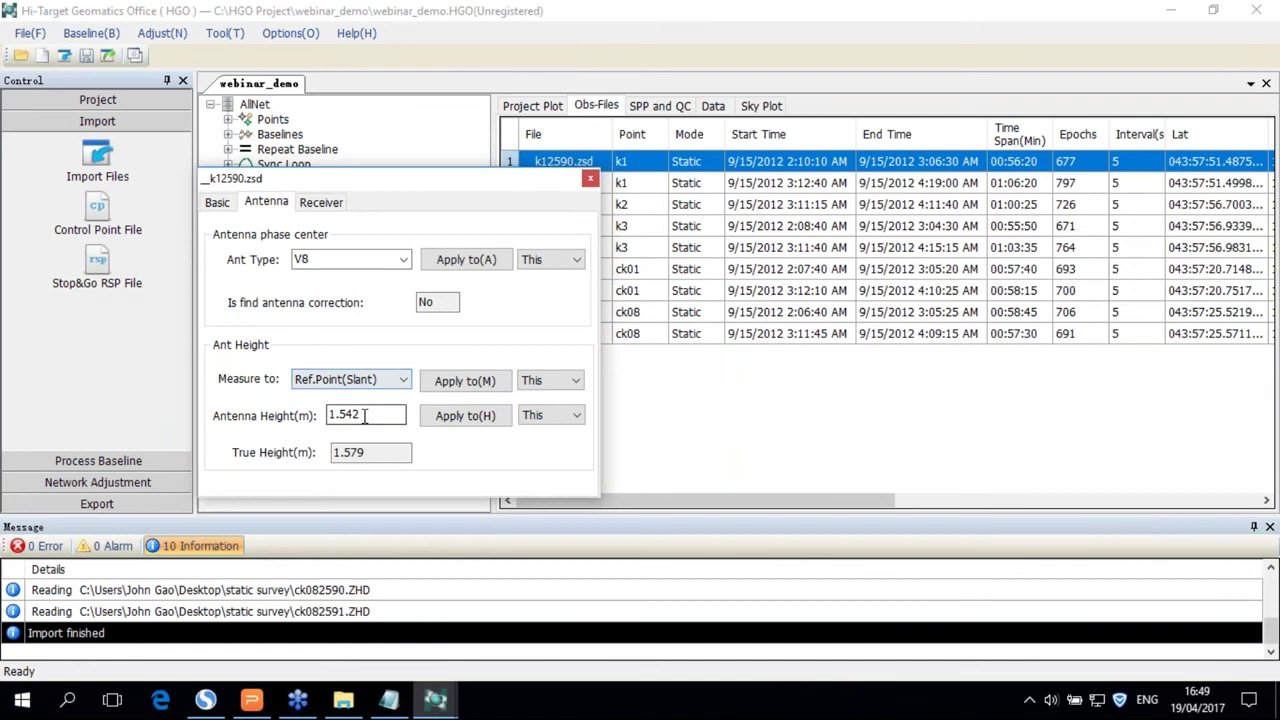
pyautogui.moveTo(368, 415); pyautogui.dragTo(337, 415)
pyautogui.click(590, 178)
# - Check the antenna settings of k32591.zsd, then show the project's network plot
pyautogui.click(290, 266)
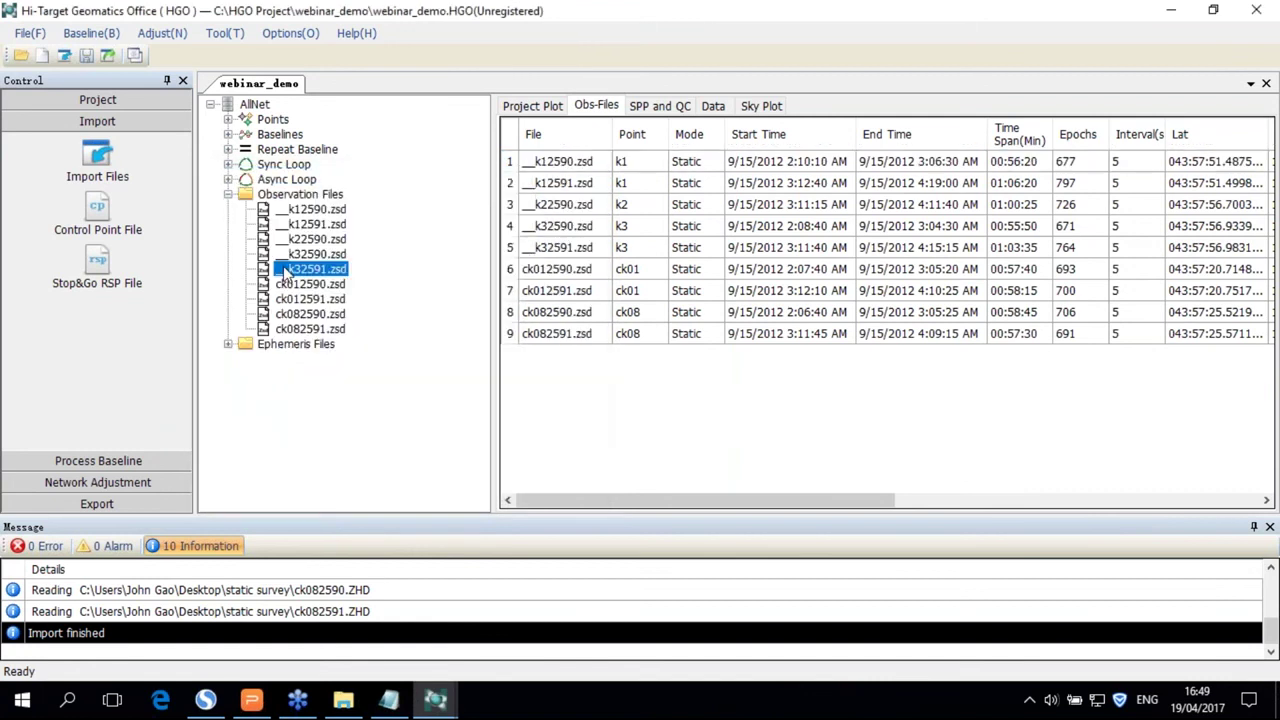
pyautogui.rightClick(283, 266)
pyautogui.click(333, 277)
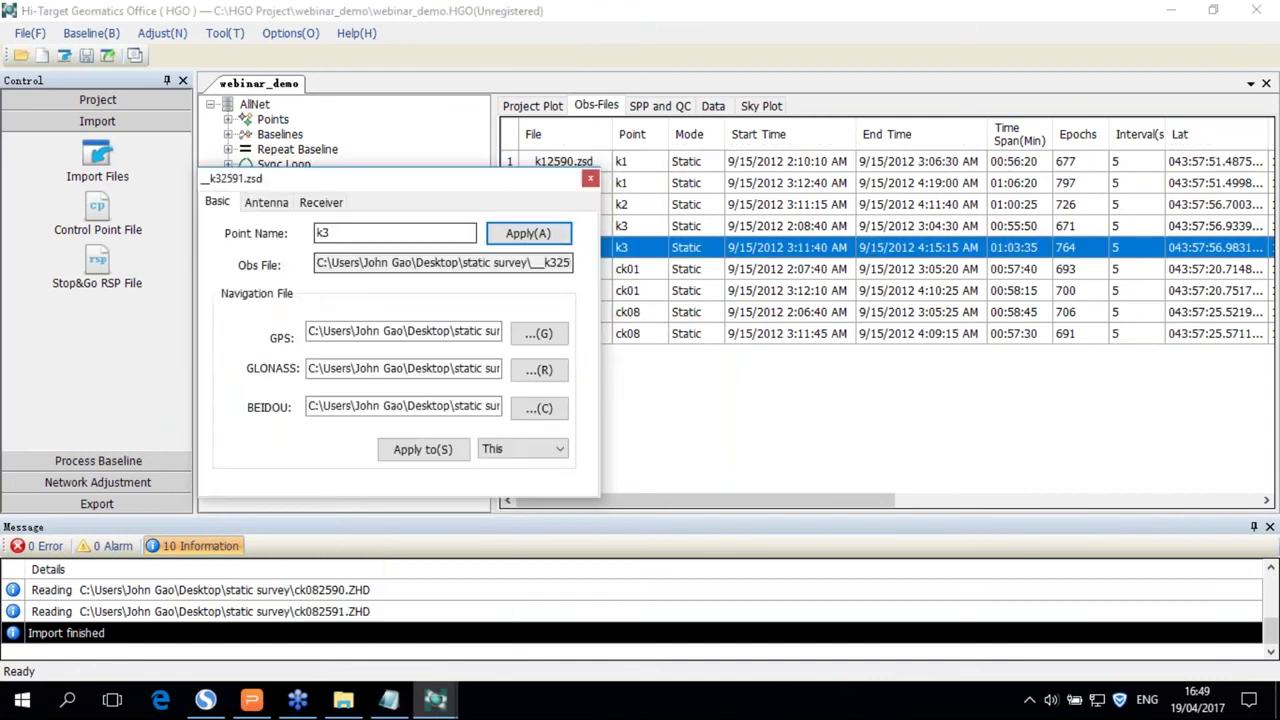
pyautogui.click(266, 202)
pyautogui.click(590, 178)
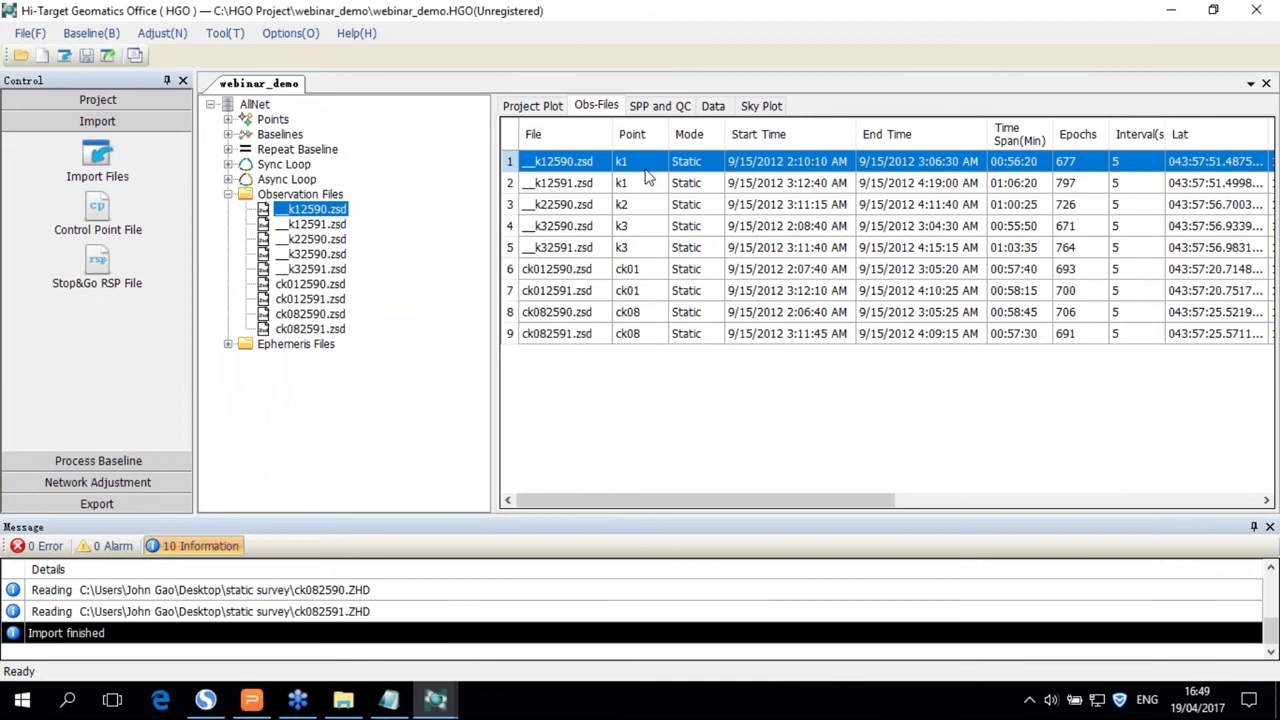
pyautogui.click(538, 107)
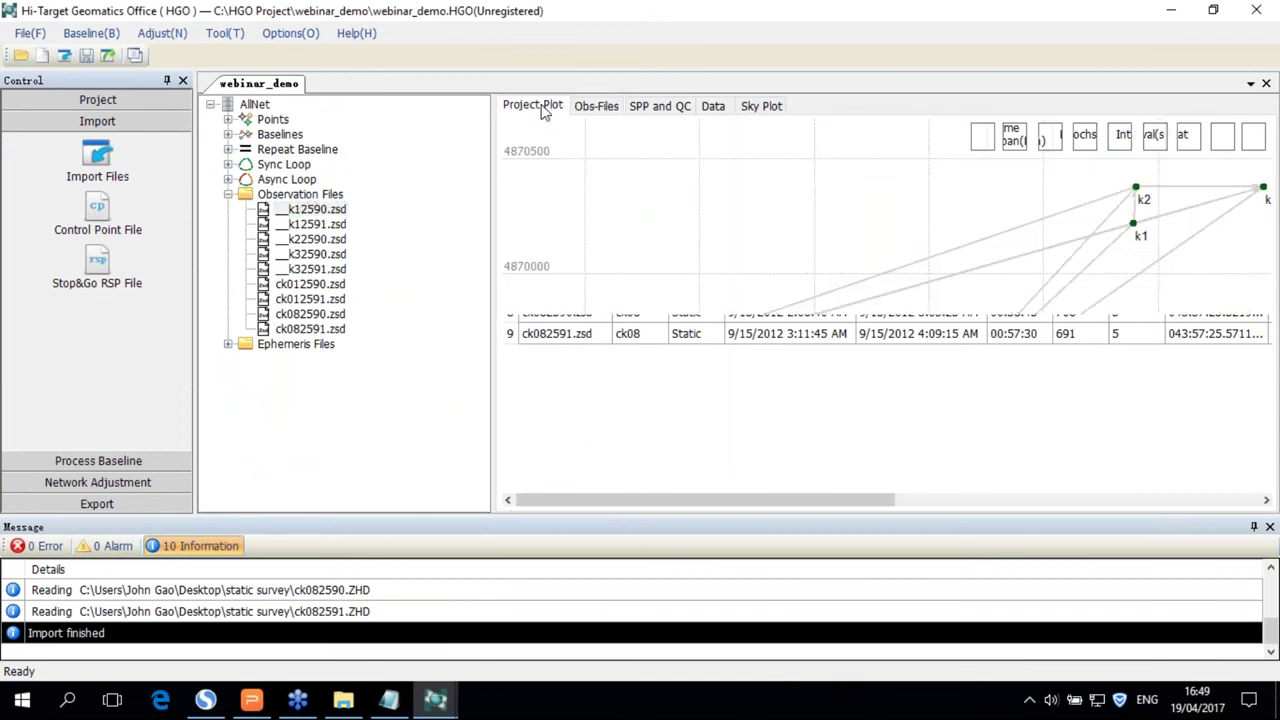
# - Check ck01's known coordinates in Notepad, then set ck01 as a control point from the Points table
pyautogui.click(228, 119)
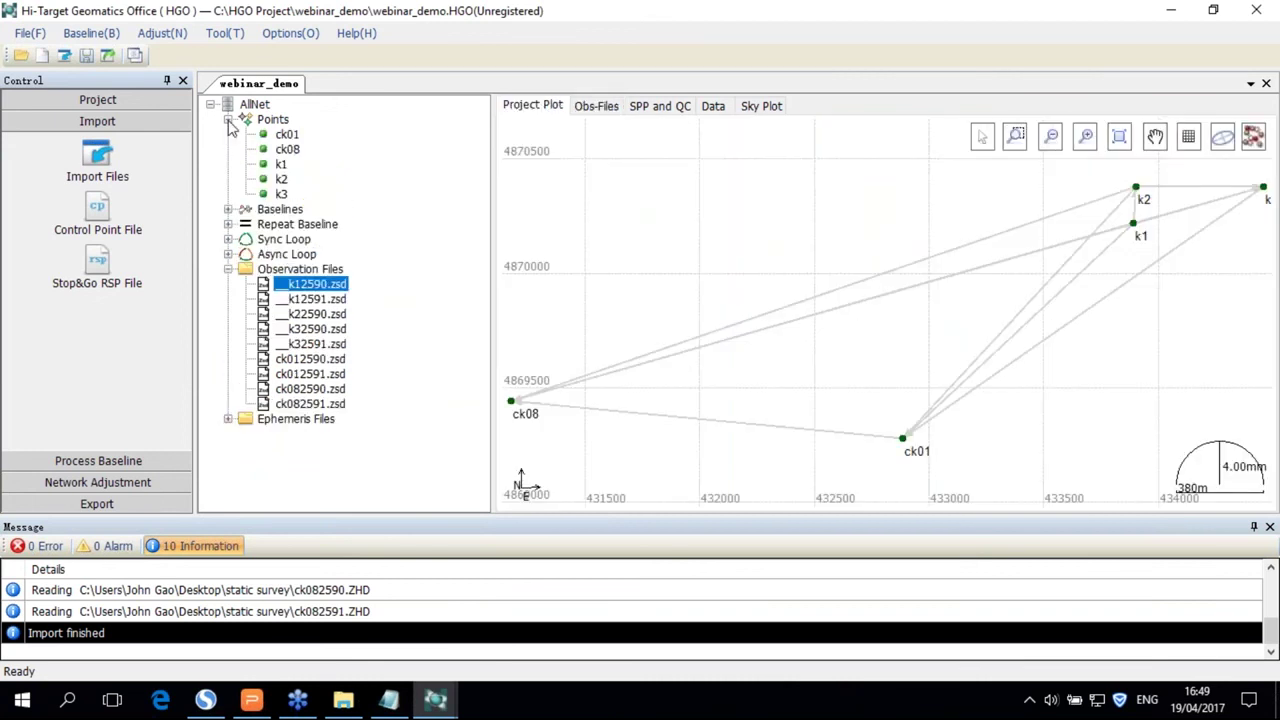
pyautogui.click(287, 149)
pyautogui.click(596, 108)
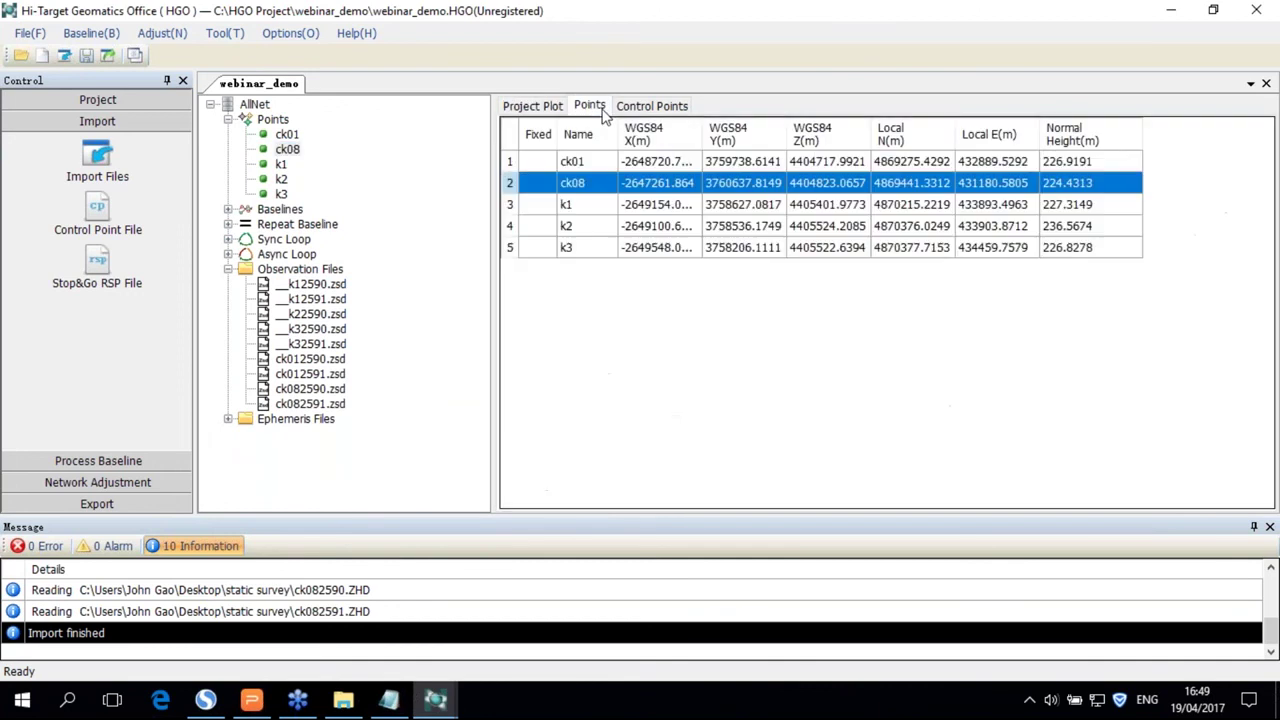
pyautogui.click(628, 164)
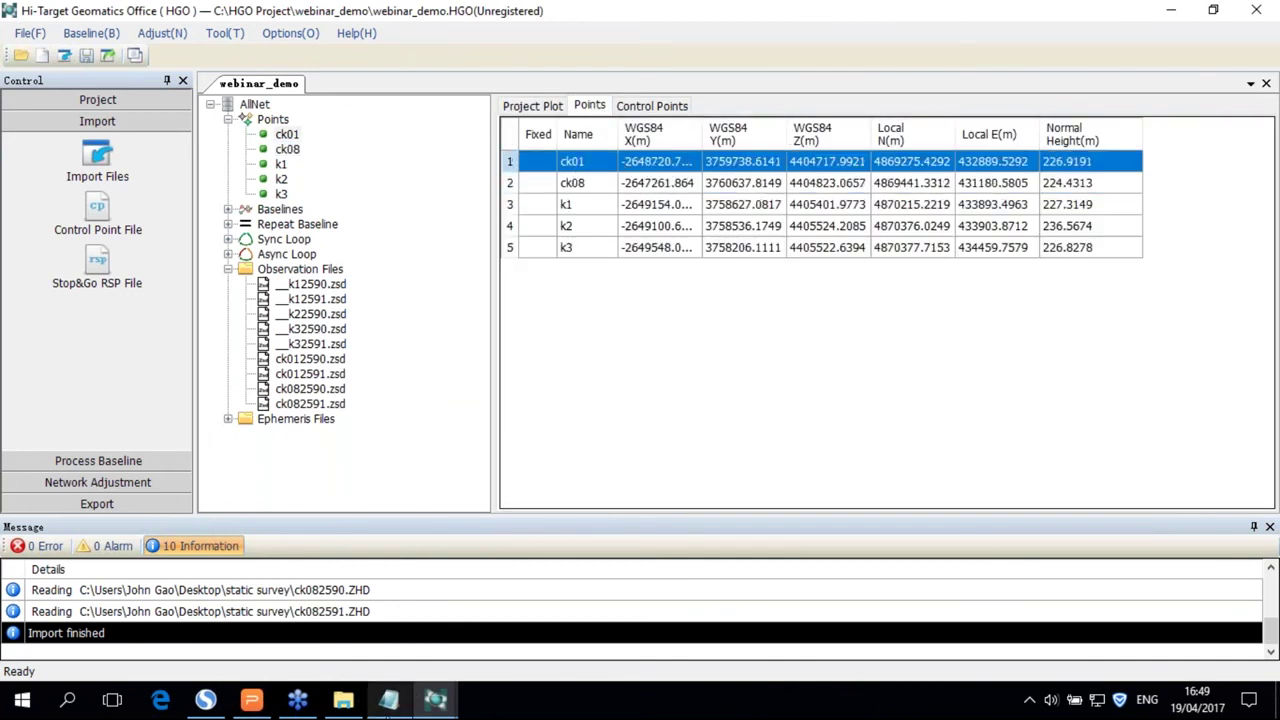
pyautogui.click(389, 699)
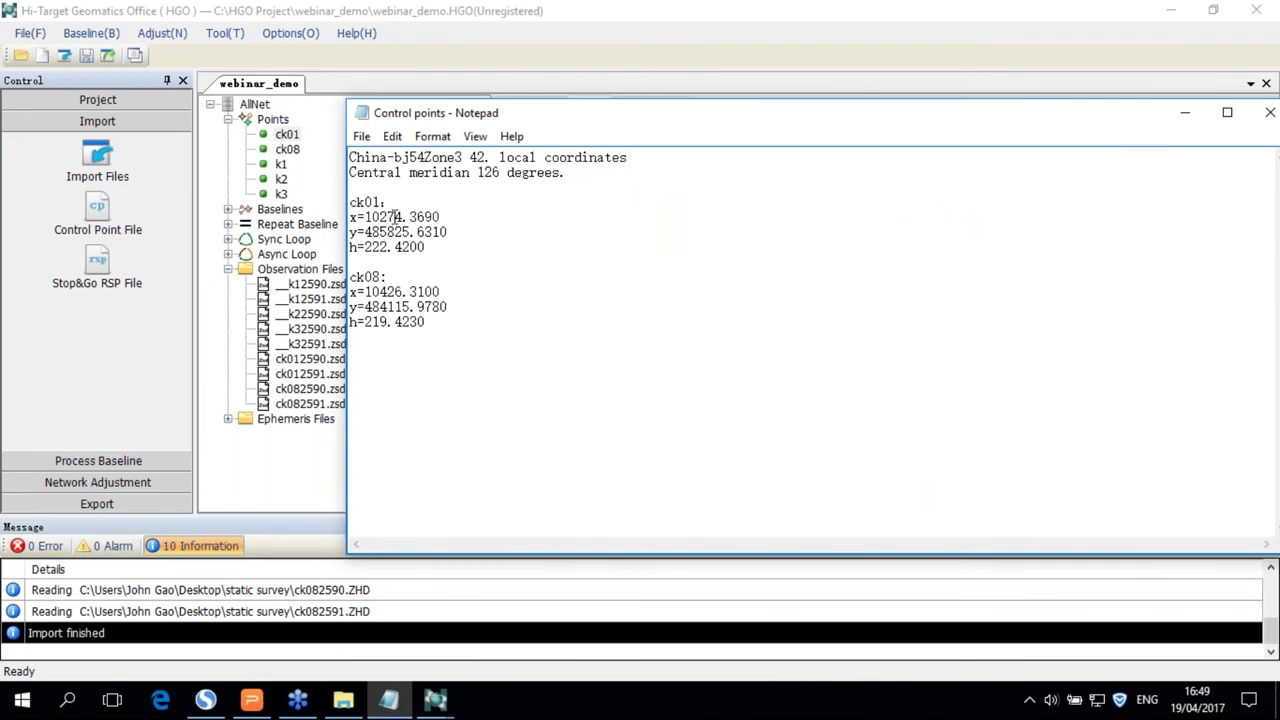
pyautogui.click(577, 22)
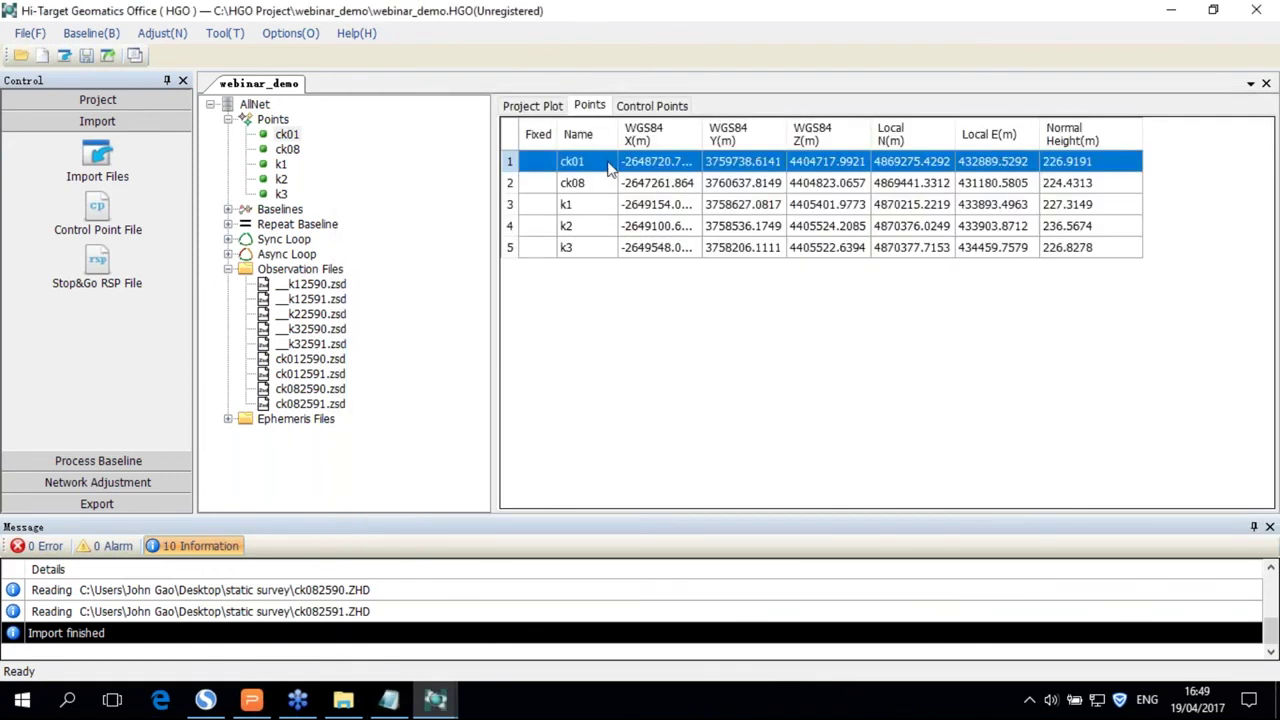
pyautogui.rightClick(610, 168)
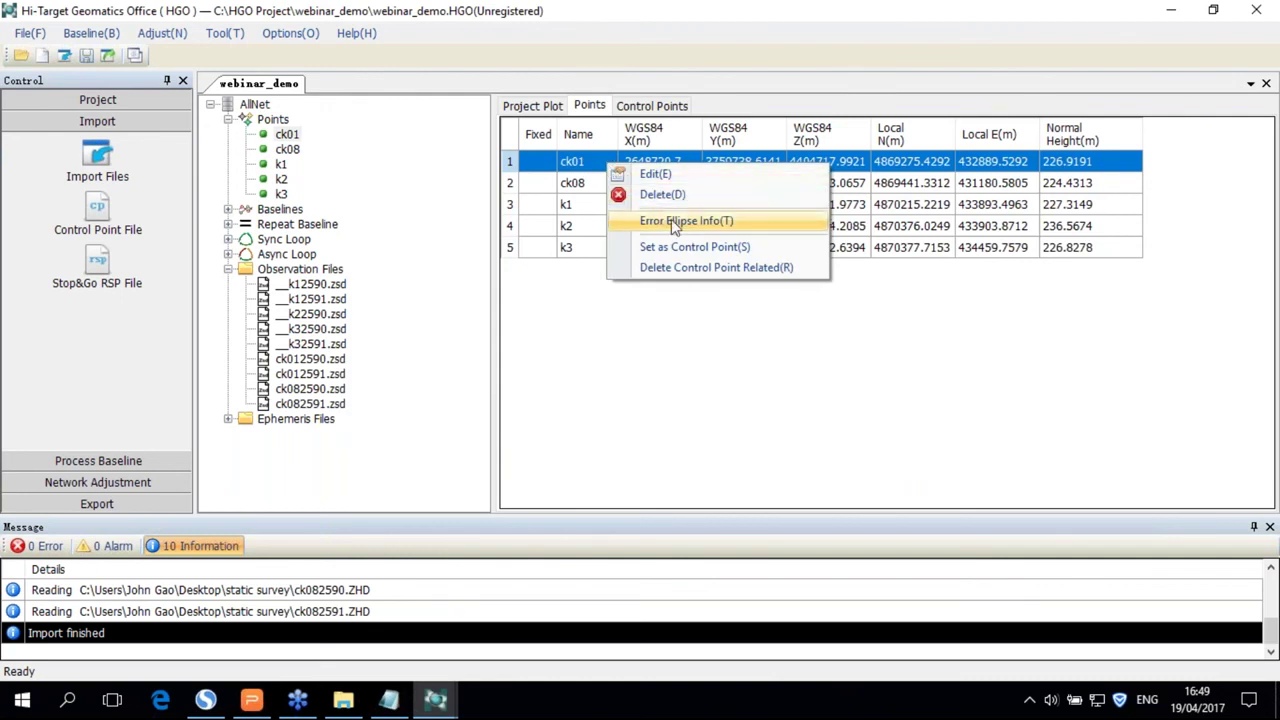
pyautogui.click(698, 251)
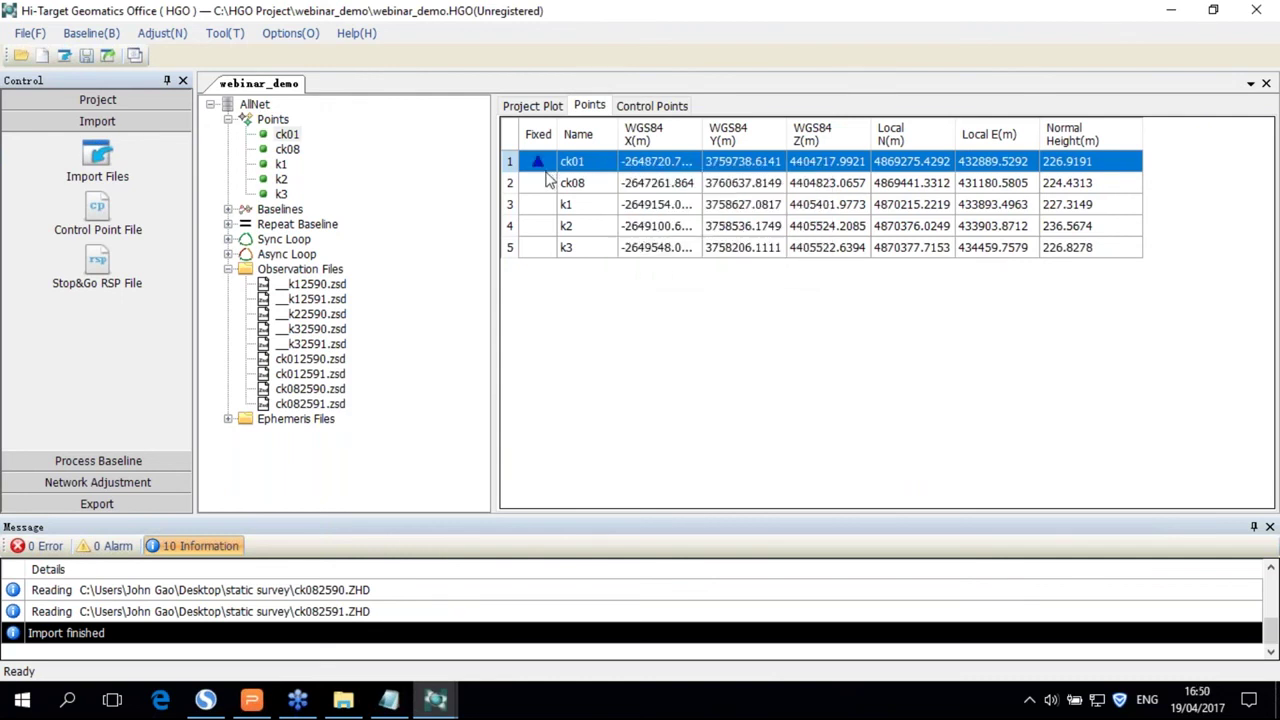
# - Review ck01's control point details: fixed at N 4869275.4292, E 432889.5292, height 226.9191
pyautogui.click(549, 182)
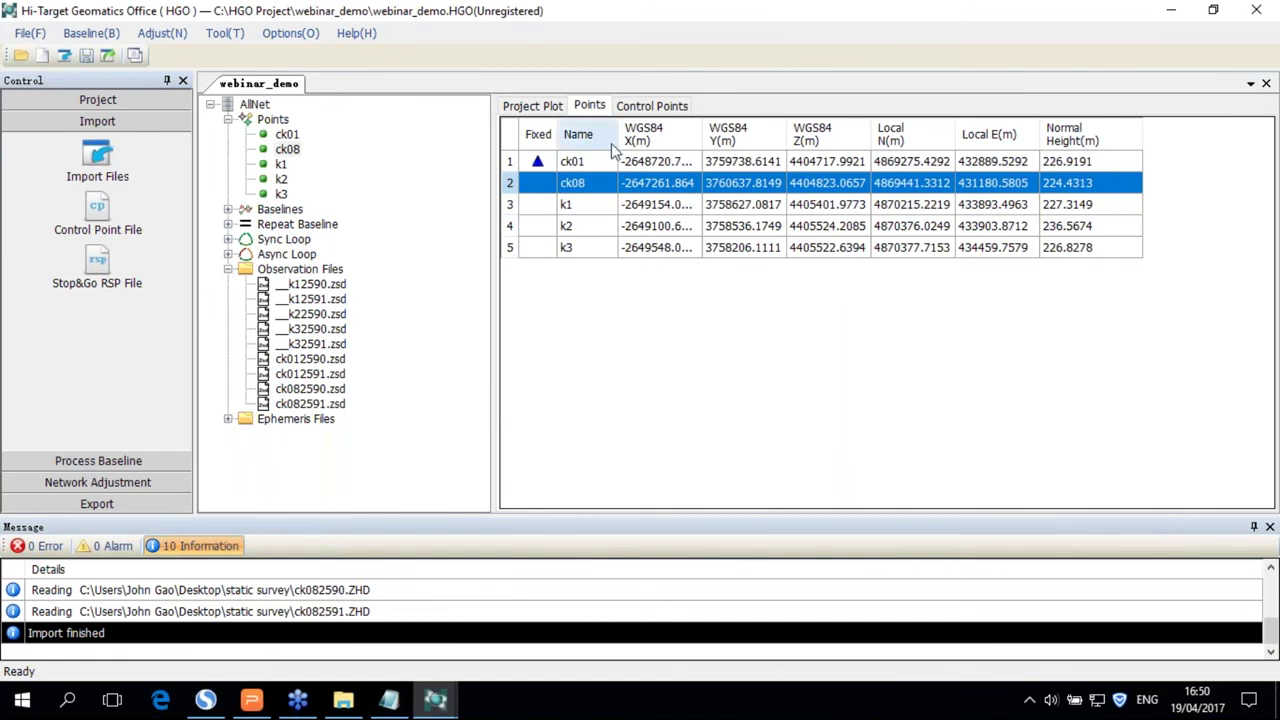
pyautogui.click(662, 106)
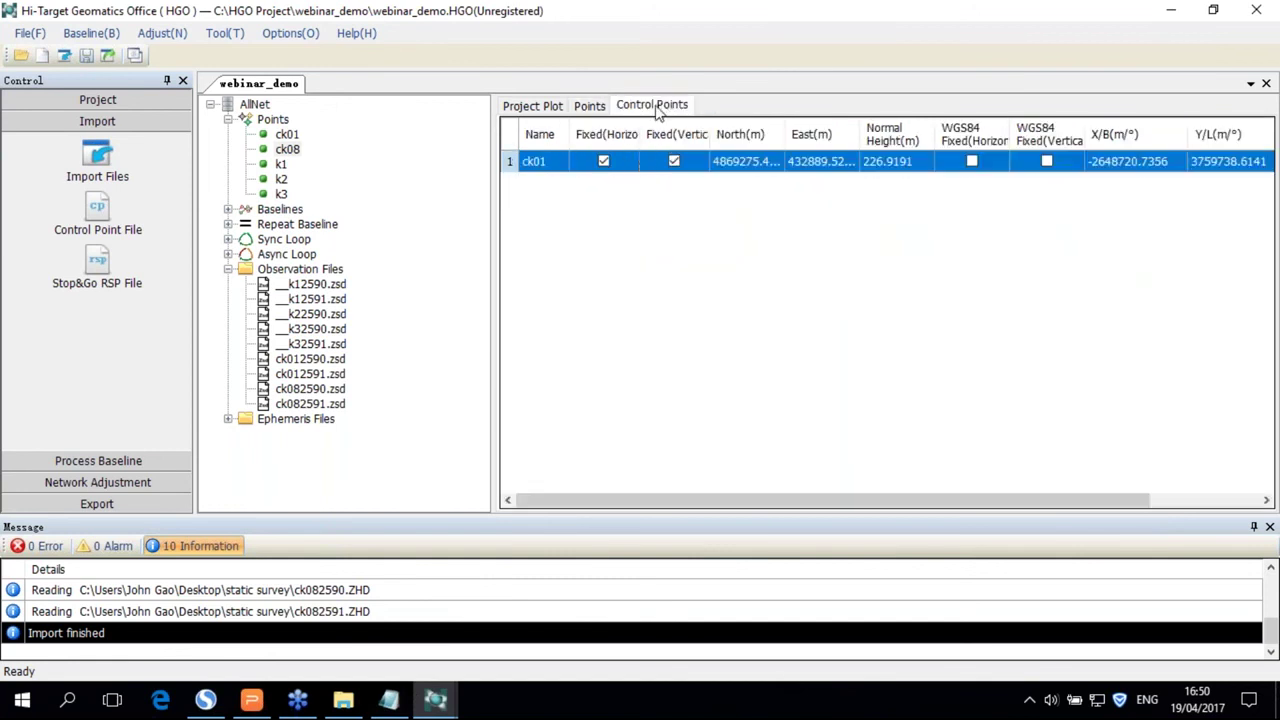
pyautogui.rightClick(728, 168)
pyautogui.click(749, 177)
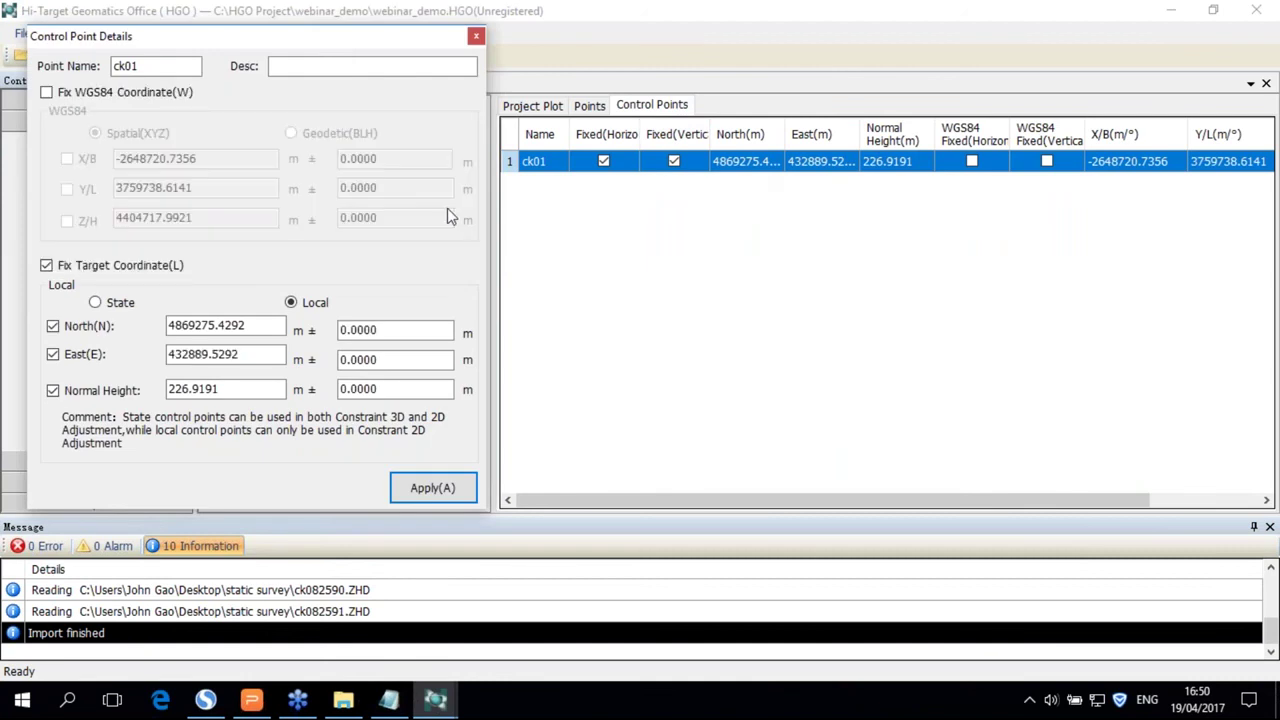
pyautogui.moveTo(170, 326)
pyautogui.mouseDown()
pyautogui.moveTo(256, 353)
pyautogui.moveTo(181, 354)
pyautogui.mouseUp()
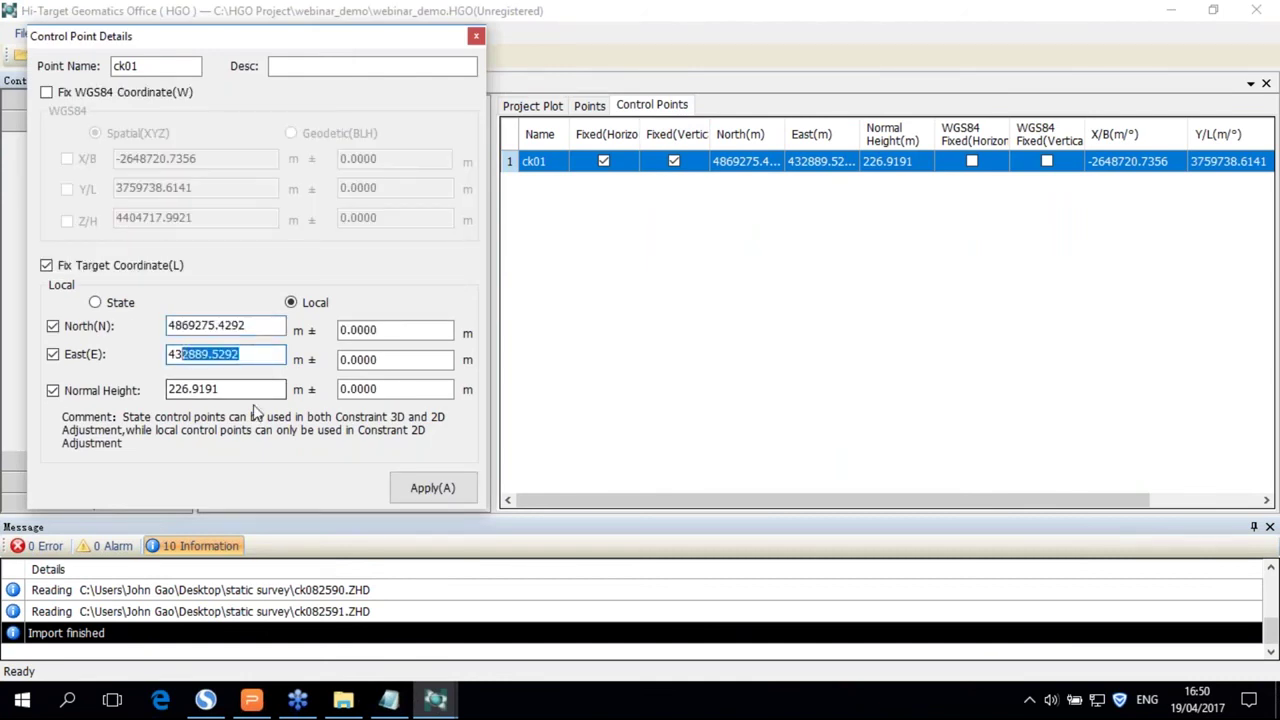
pyautogui.click(474, 34)
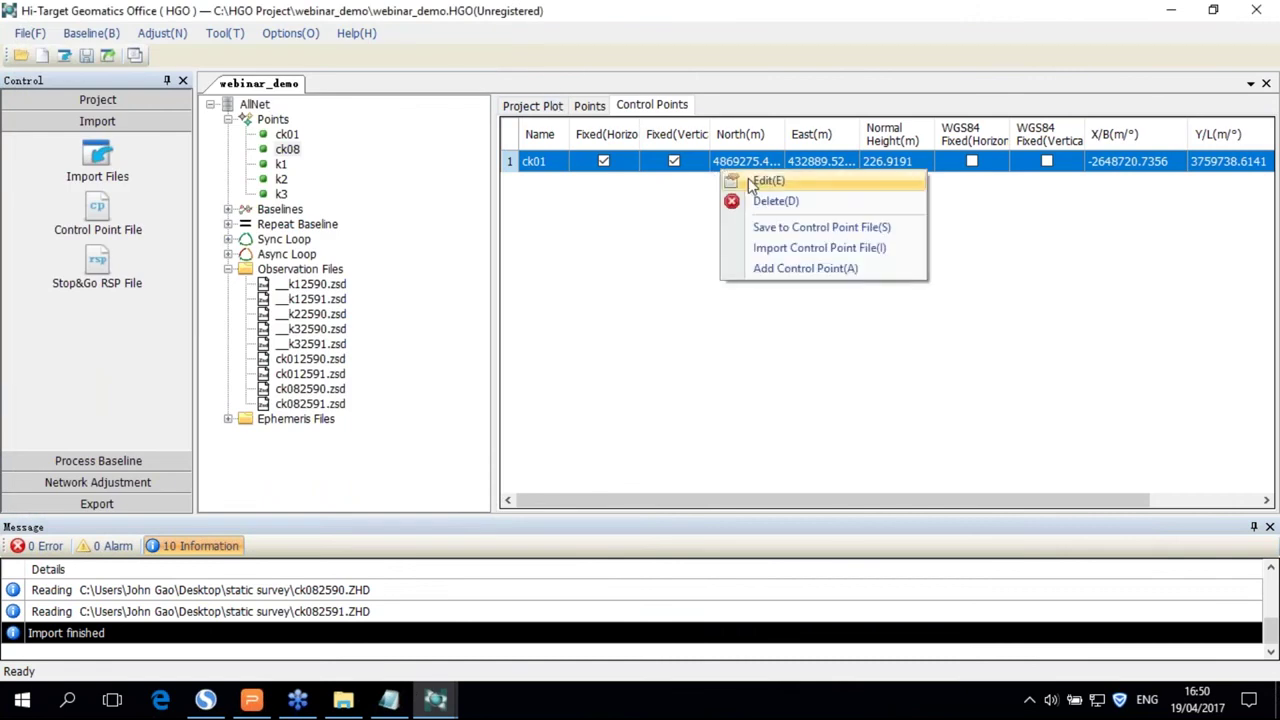
# - Delete the ck01 entry from the Control Points list
pyautogui.click(770, 201)
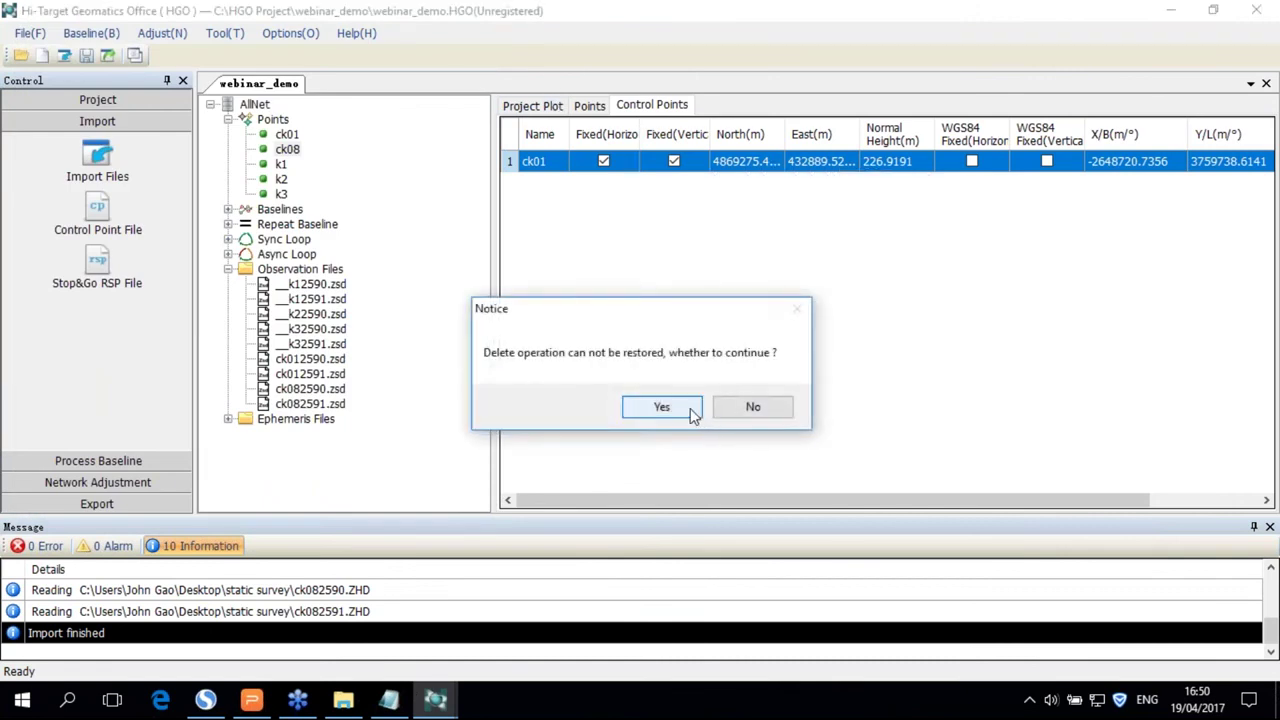
pyautogui.click(680, 405)
pyautogui.click(535, 108)
pyautogui.click(640, 106)
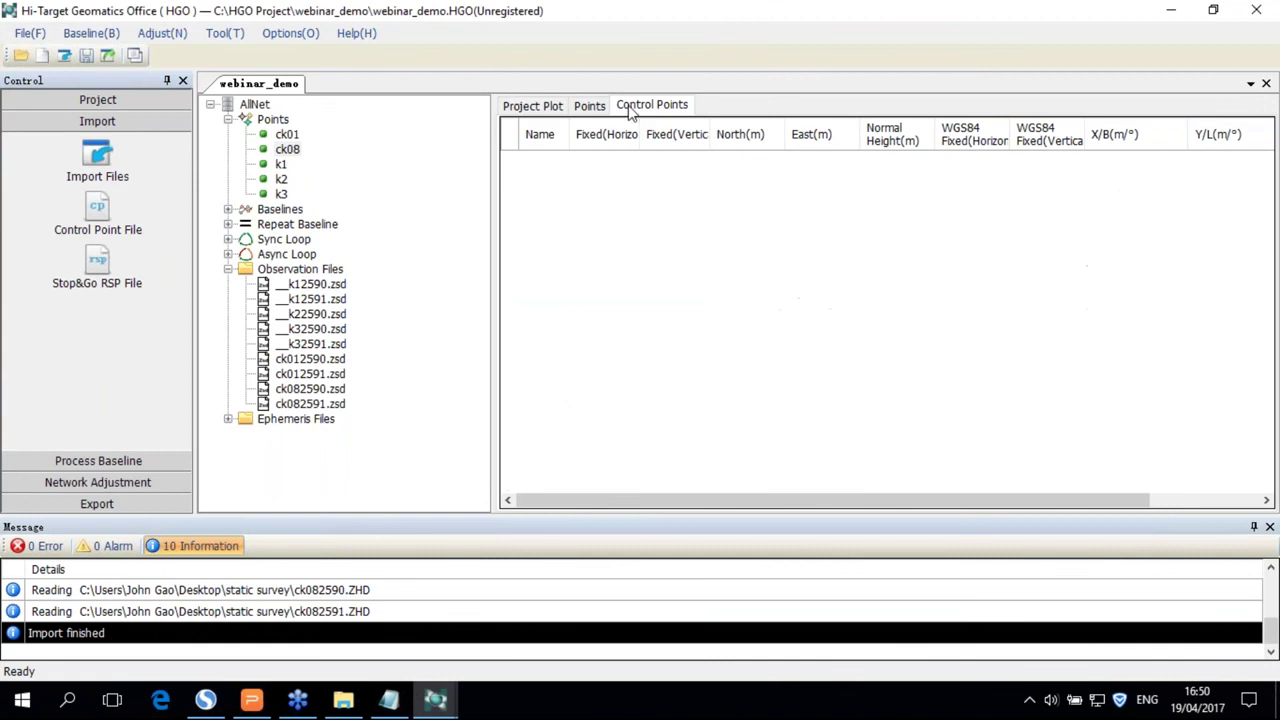
# - Import ck01 and ck08 from the 'control points data' file in Point_North_East_Elev_Desc format
pyautogui.click(99, 210)
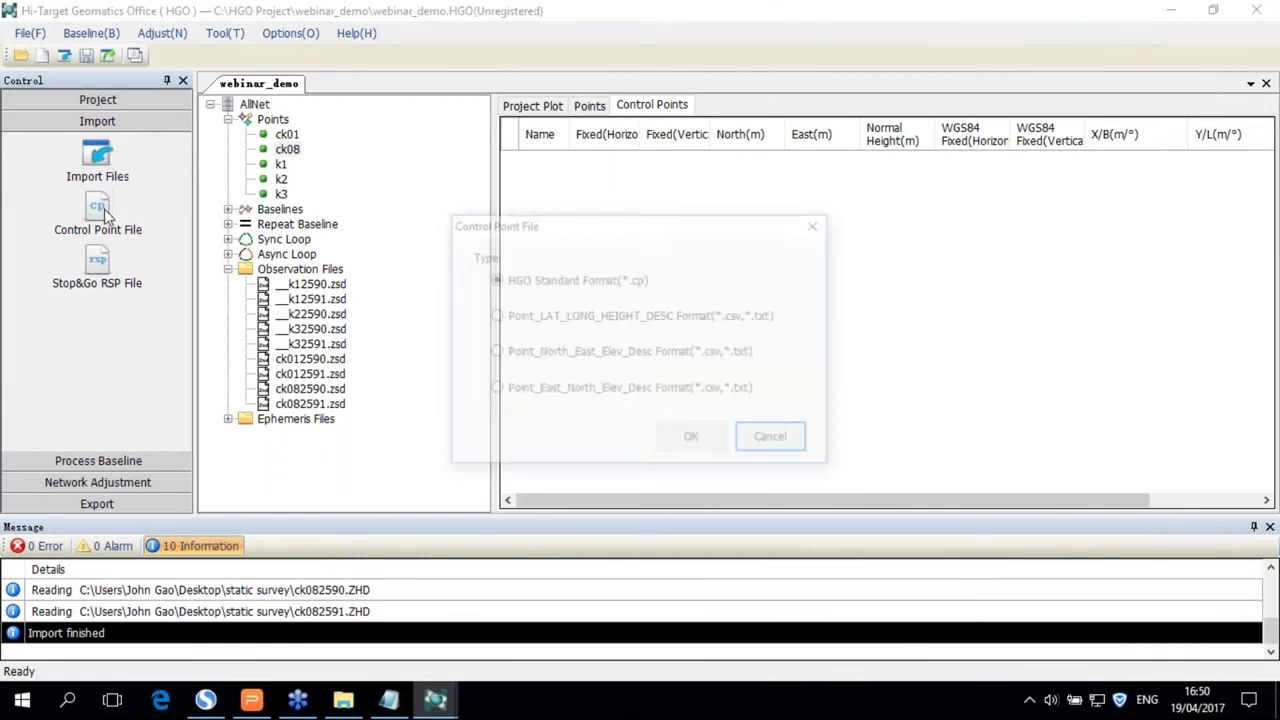
pyautogui.click(577, 362)
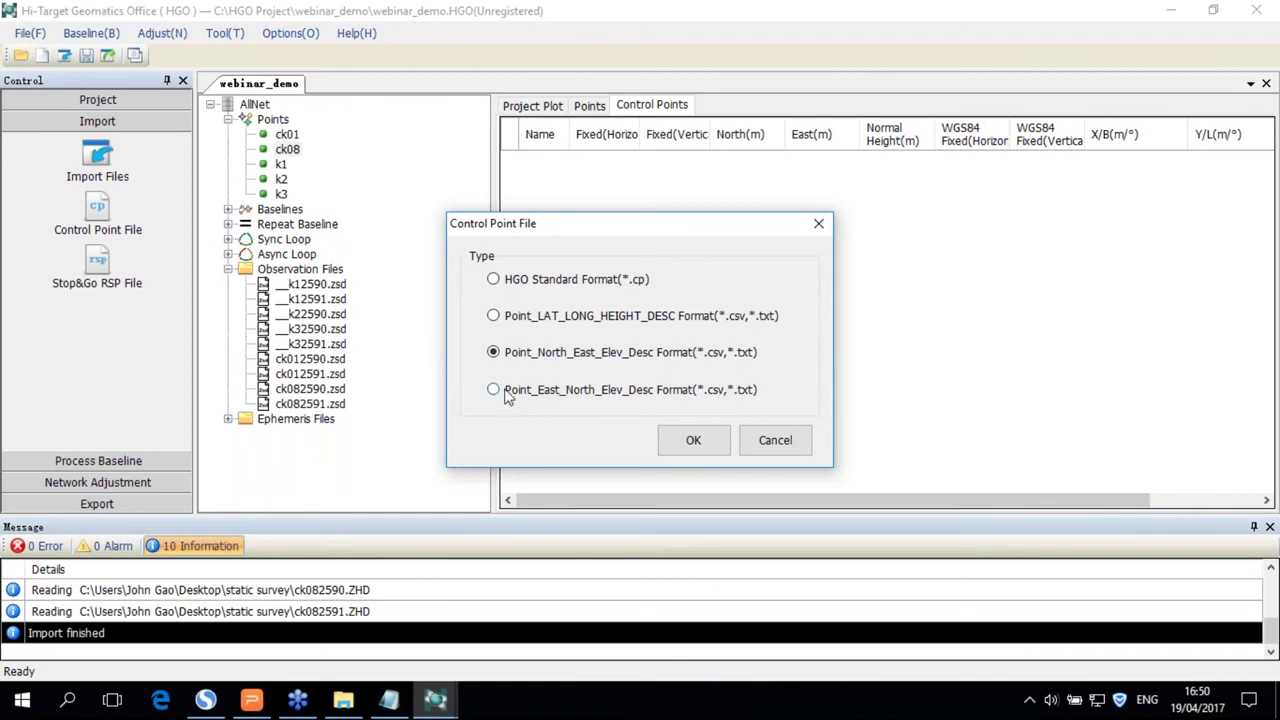
pyautogui.click(507, 397)
pyautogui.click(572, 356)
pyautogui.click(690, 443)
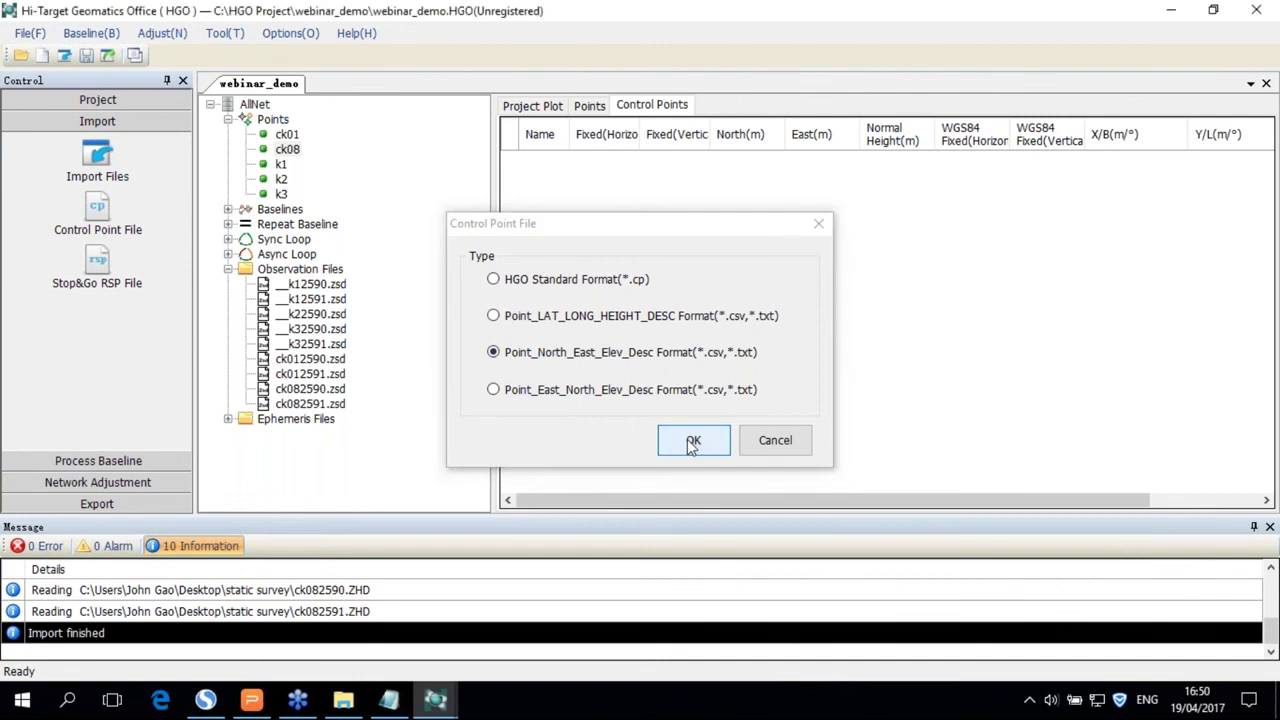
pyautogui.click(280, 145)
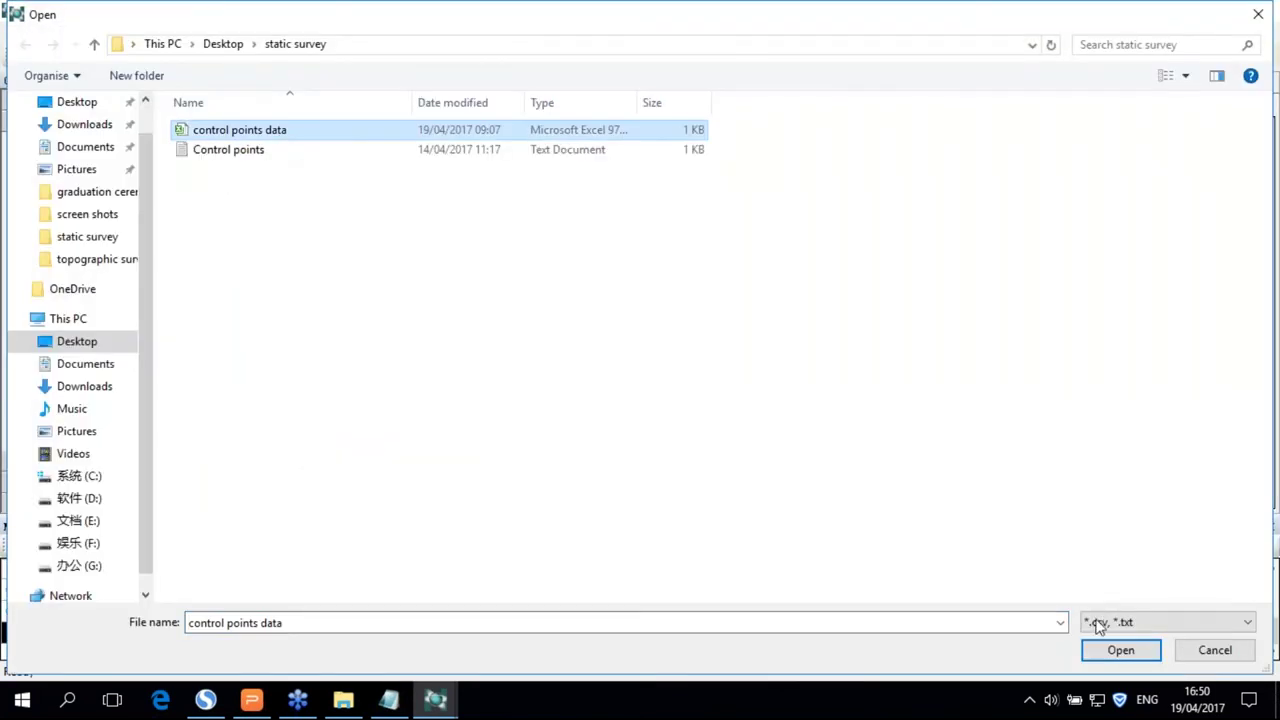
pyautogui.click(1105, 651)
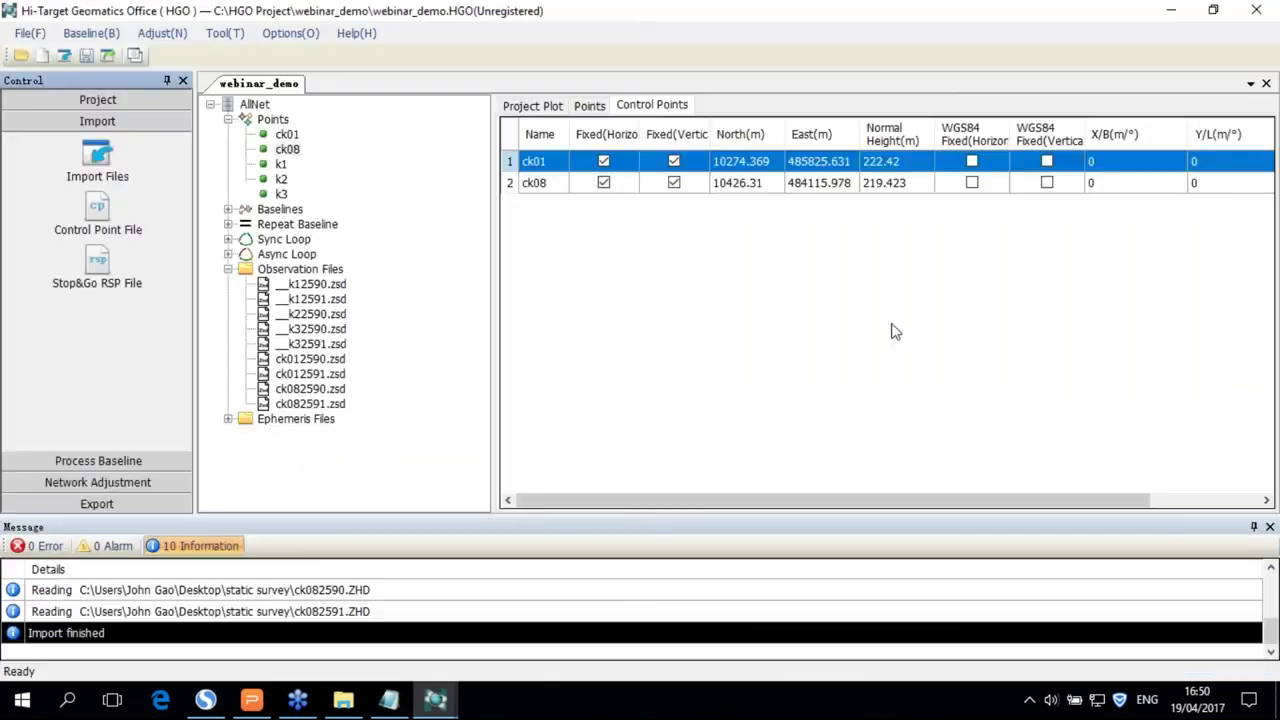
pyautogui.click(884, 182)
pyautogui.rightClick(880, 186)
# - Switch ck08's Fix Target Coordinate from State to Local and apply
pyautogui.click(886, 193)
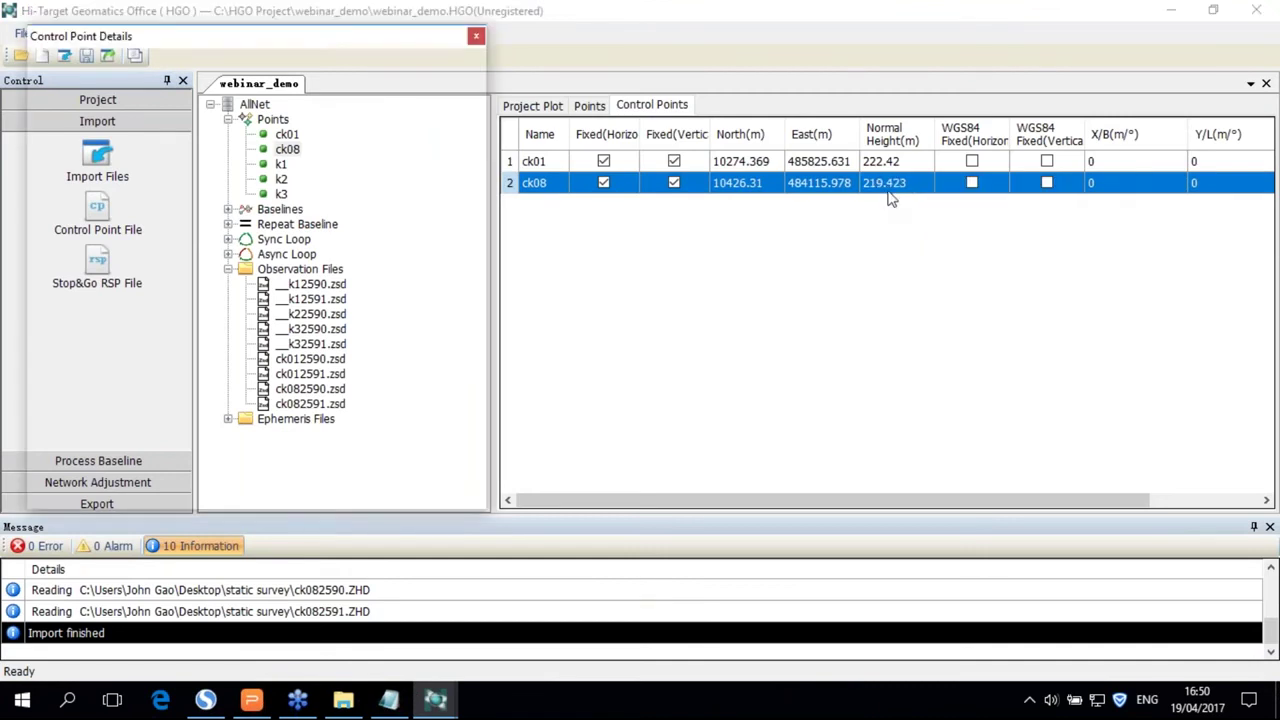
pyautogui.click(306, 303)
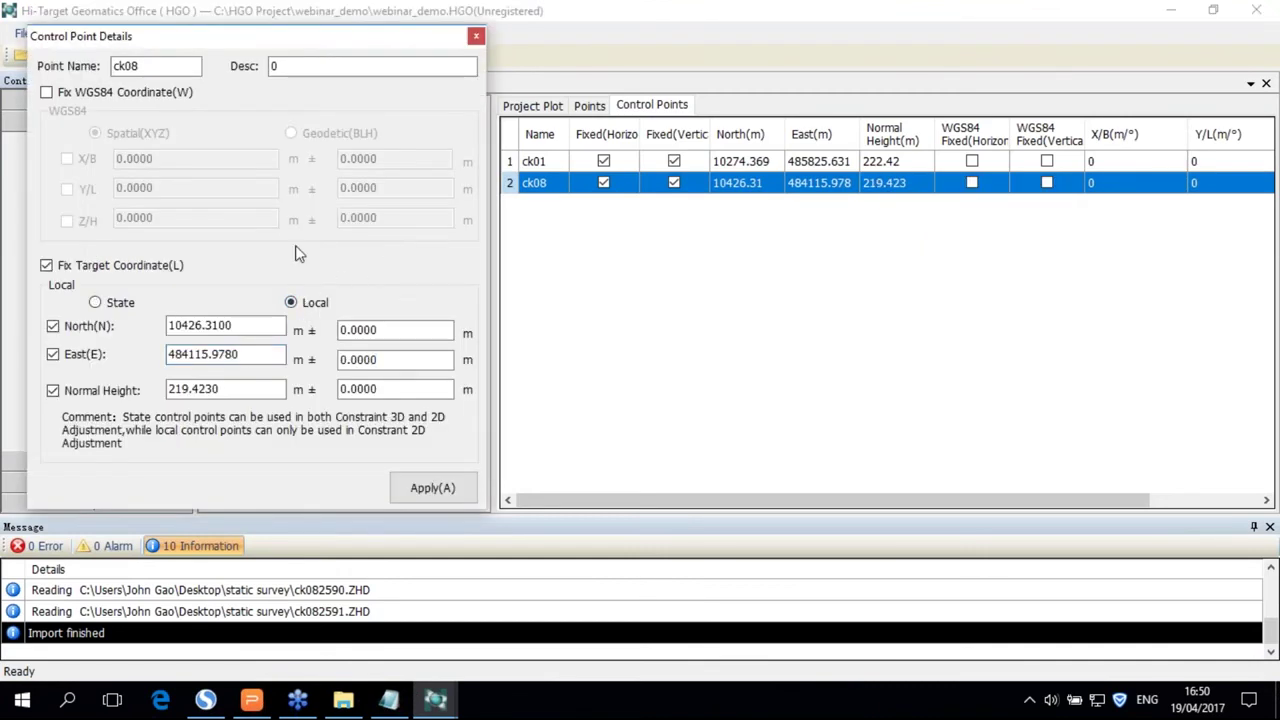
pyautogui.moveTo(291, 48); pyautogui.dragTo(374, 63)
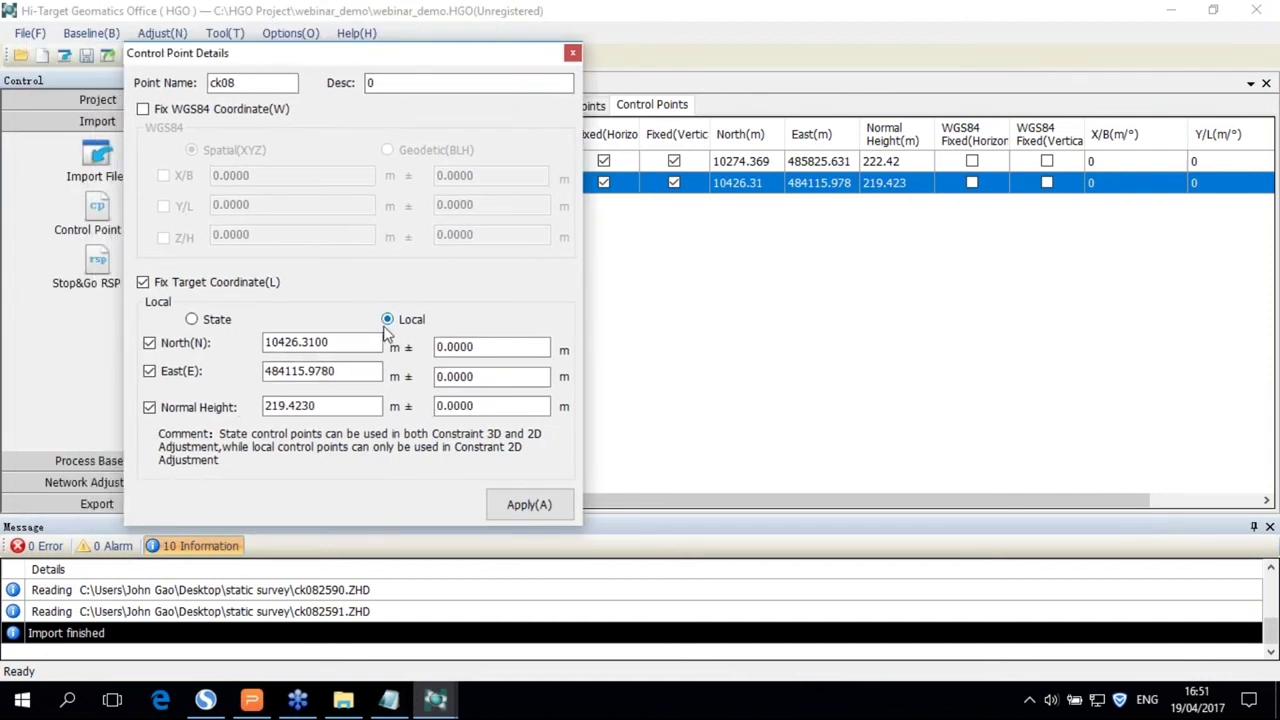
pyautogui.click(528, 504)
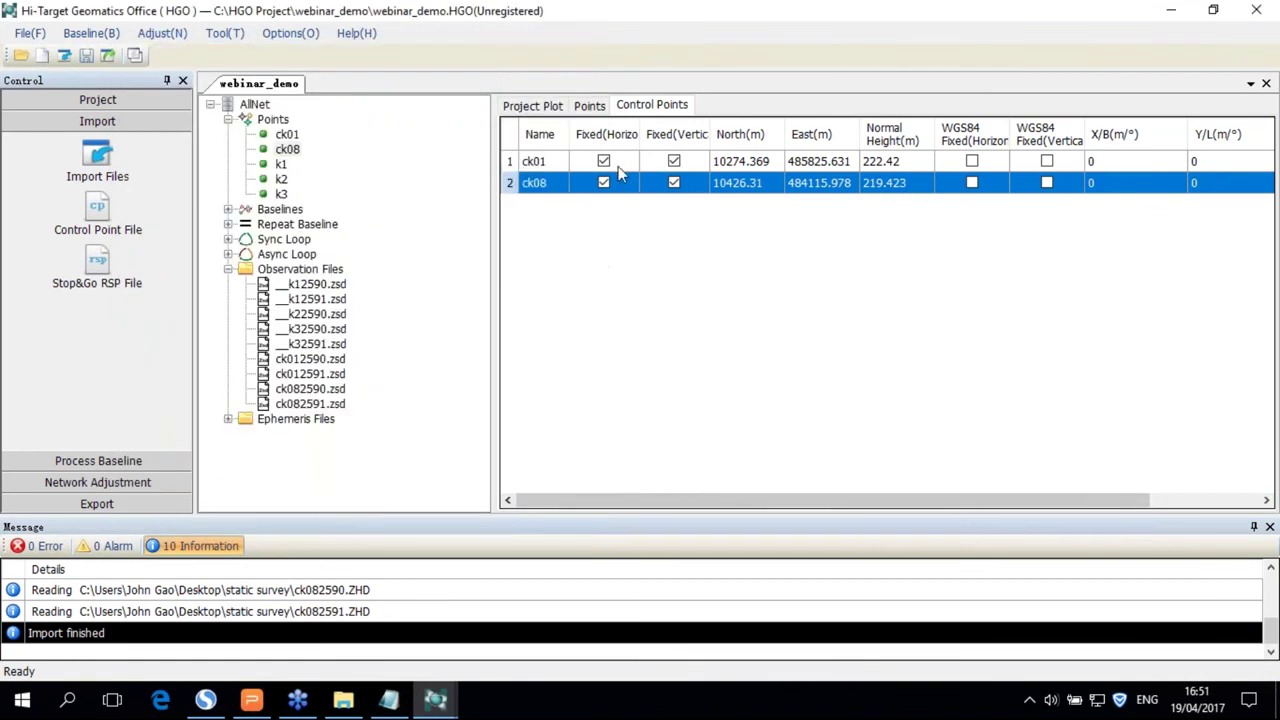
# - Switch ck01's Fix Target Coordinate from State to Local and apply
pyautogui.rightClick(618, 161)
pyautogui.click(645, 174)
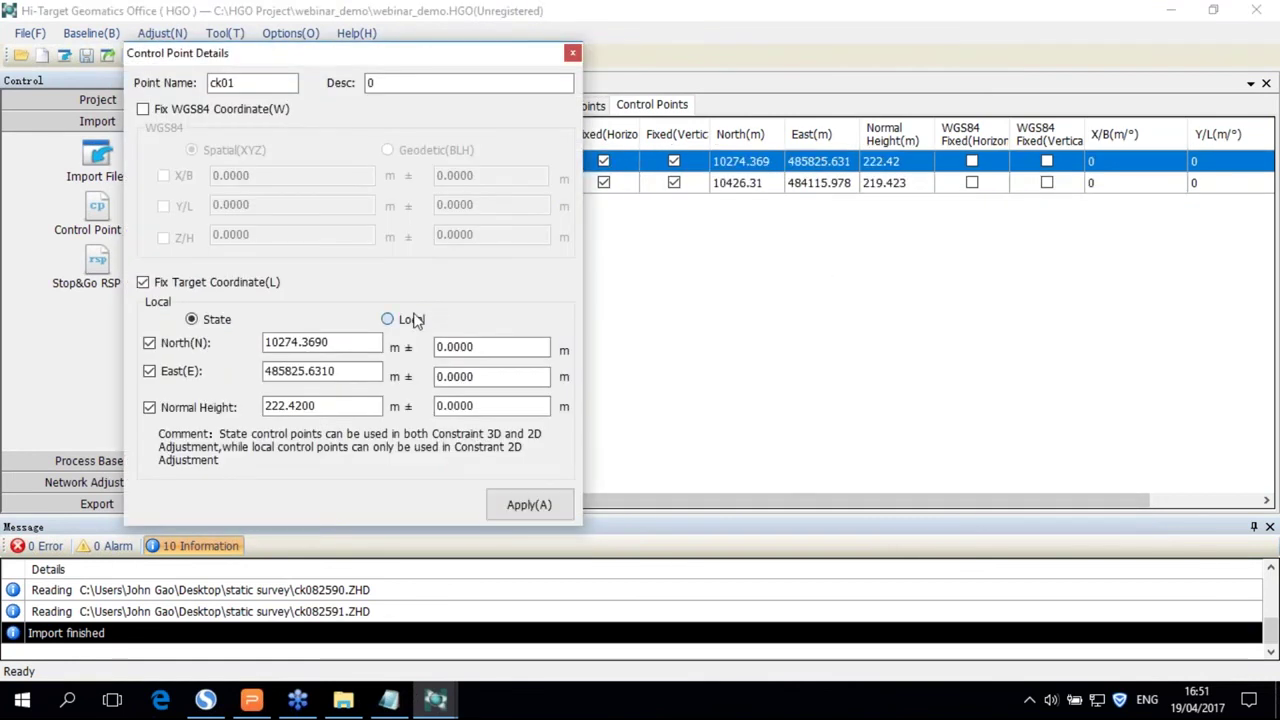
pyautogui.click(415, 320)
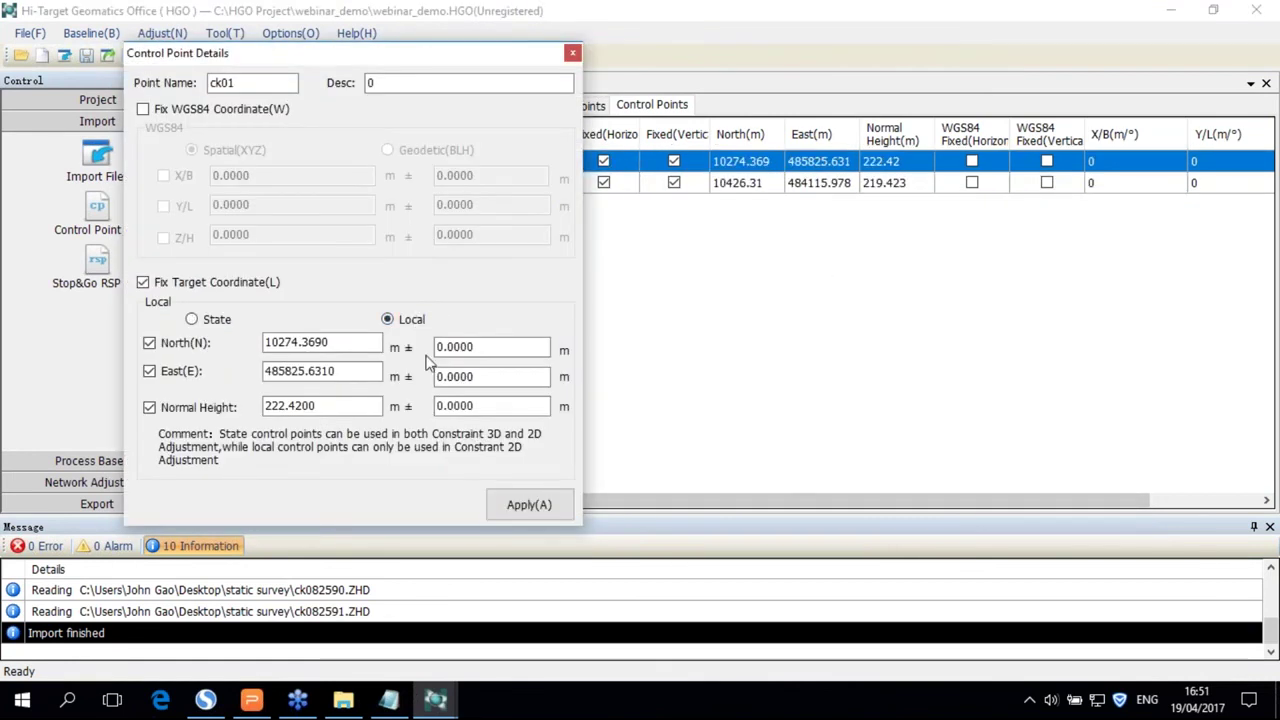
pyautogui.click(528, 505)
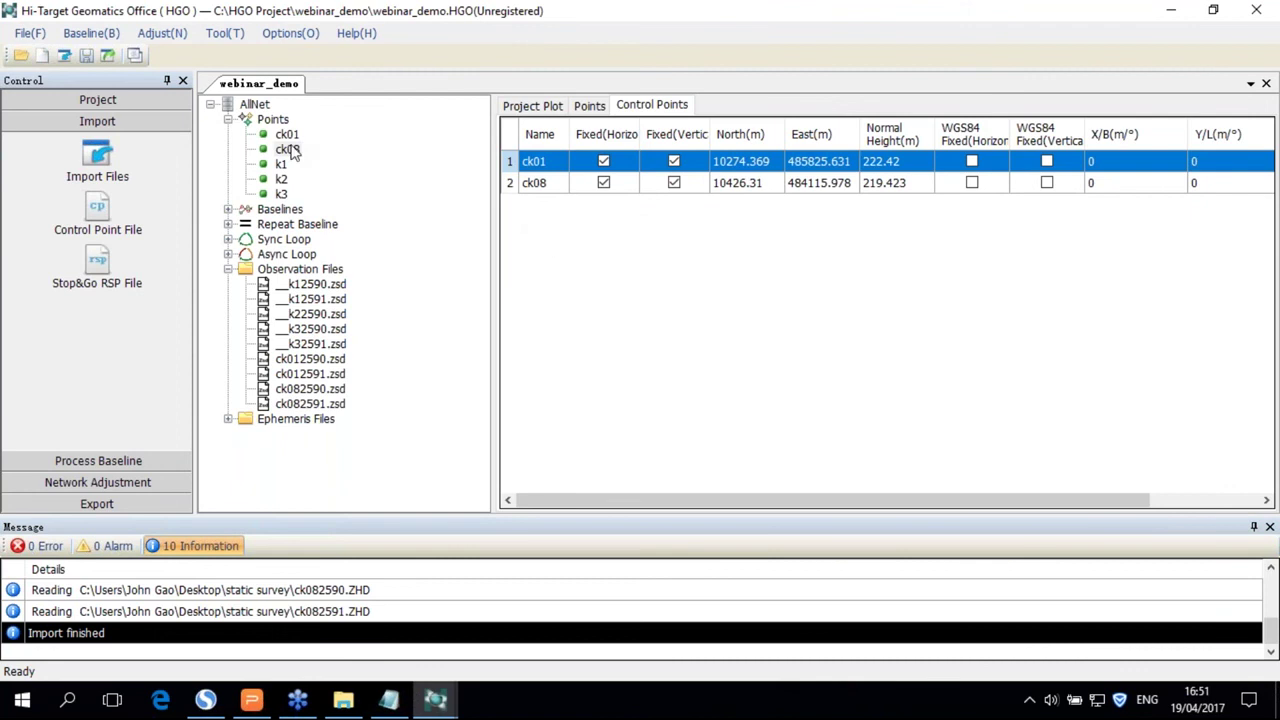
# - Review the point coordinates table, stepping down to point k1
pyautogui.click(312, 329)
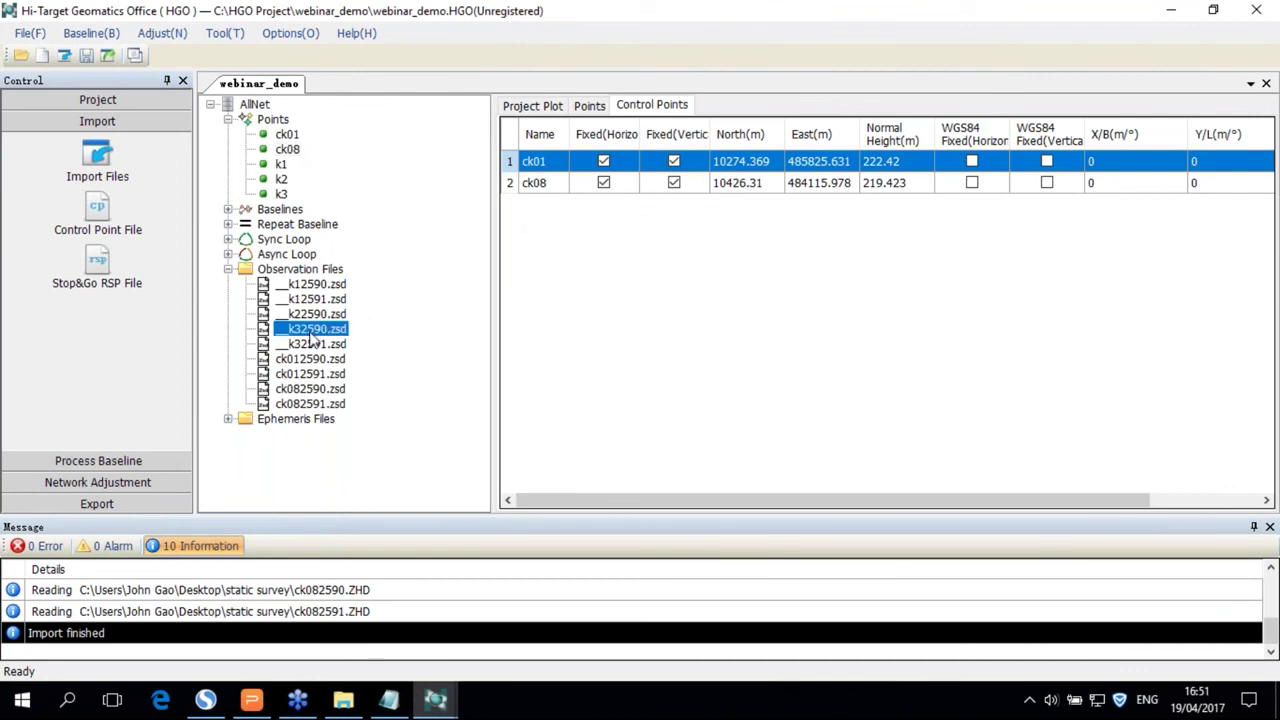
pyautogui.click(284, 149)
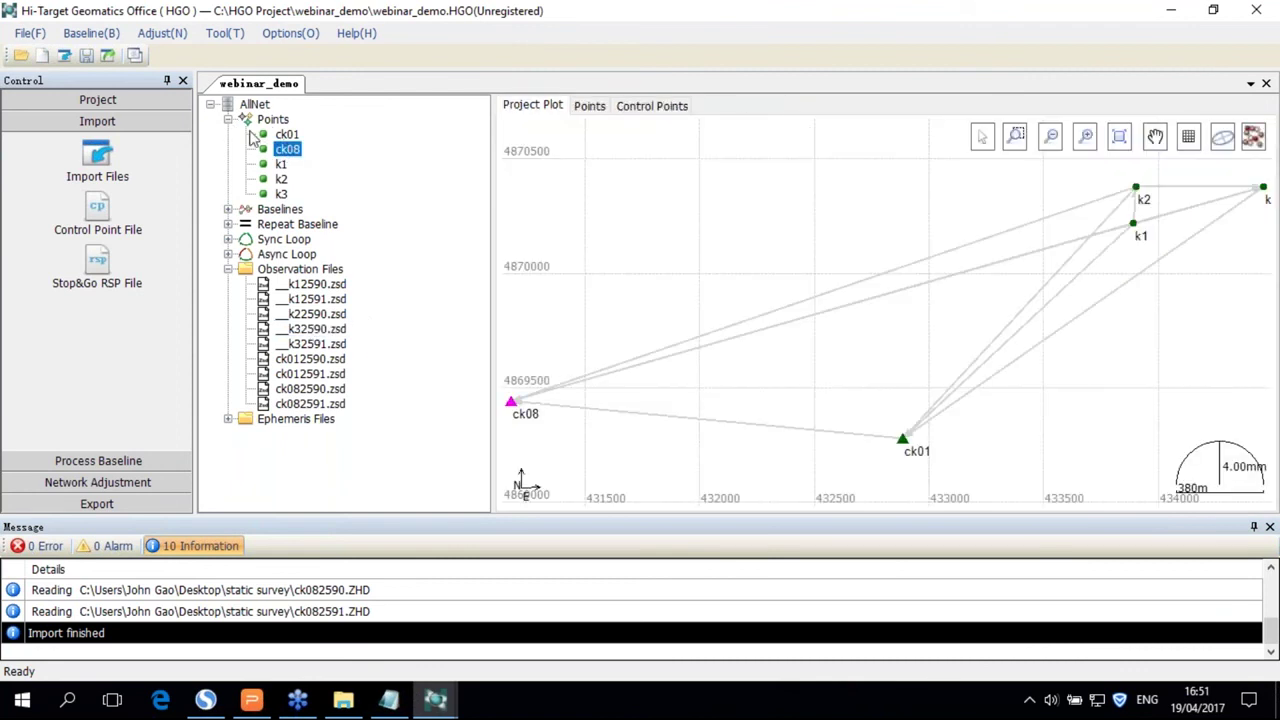
pyautogui.click(245, 120)
pyautogui.click(530, 106)
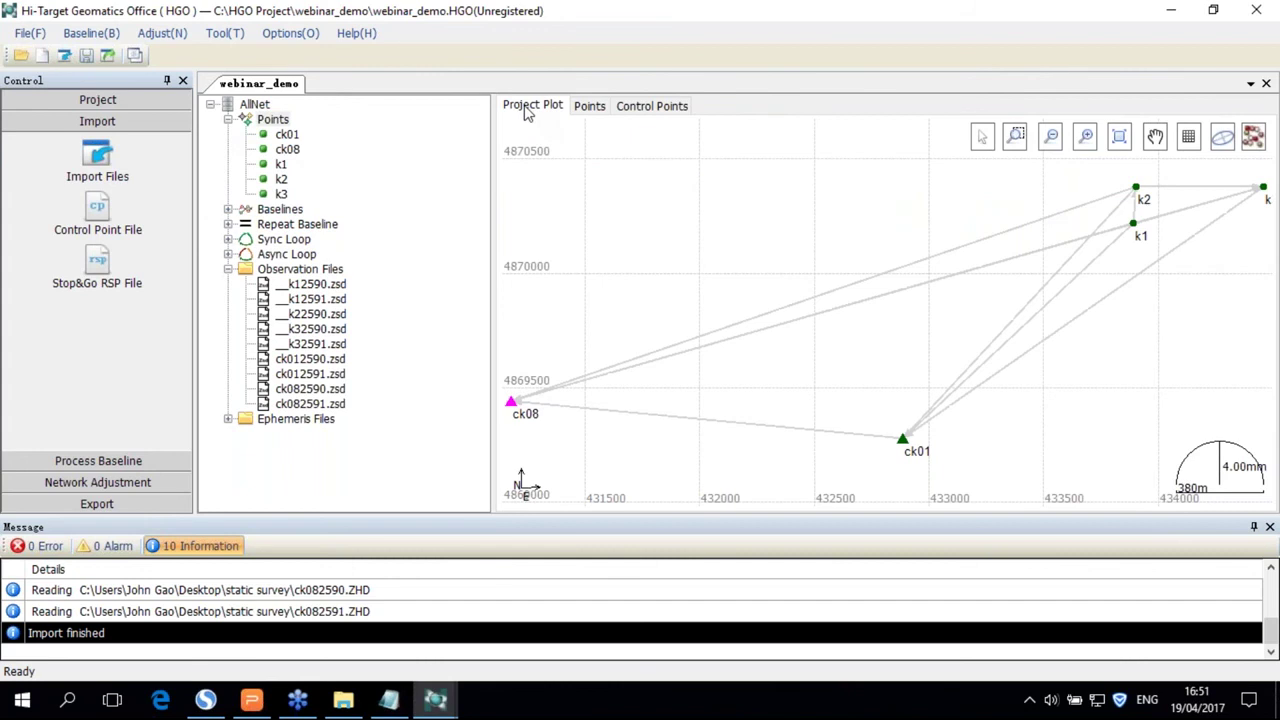
pyautogui.click(589, 106)
pyautogui.press('Down')
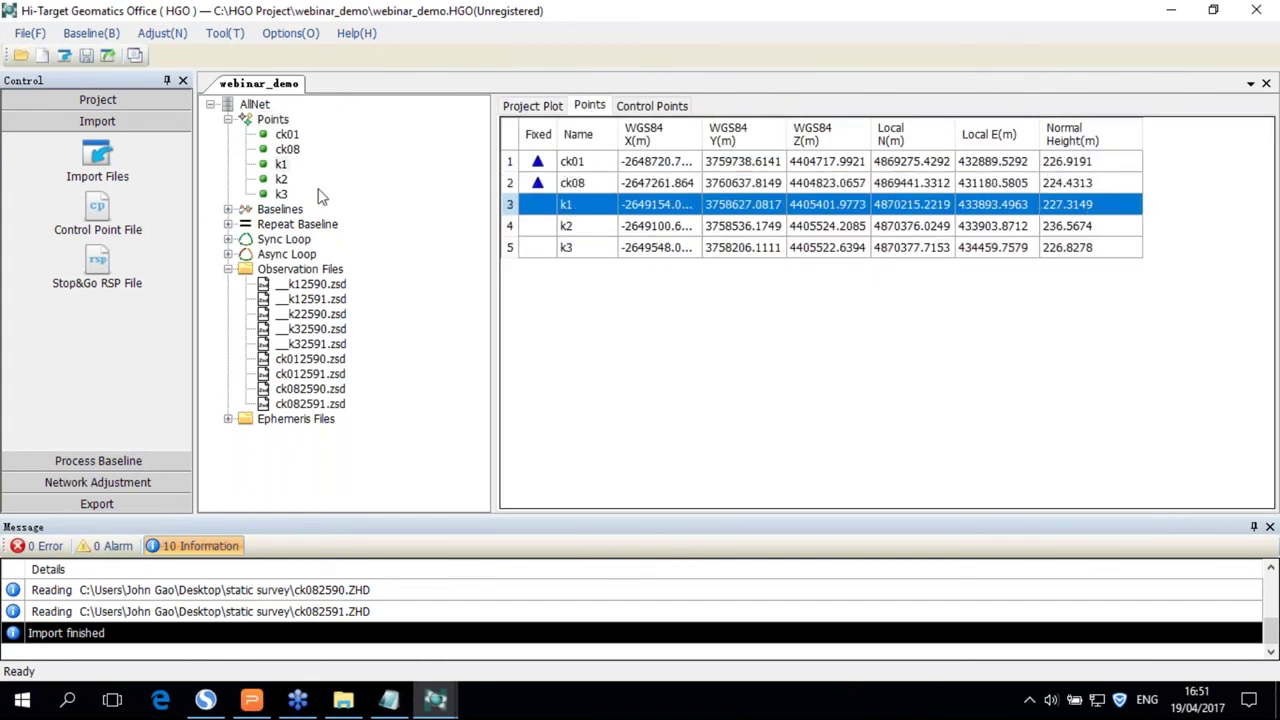
# - Recentre the network plot around the points and expand the Process Baseline commands
pyautogui.click(522, 106)
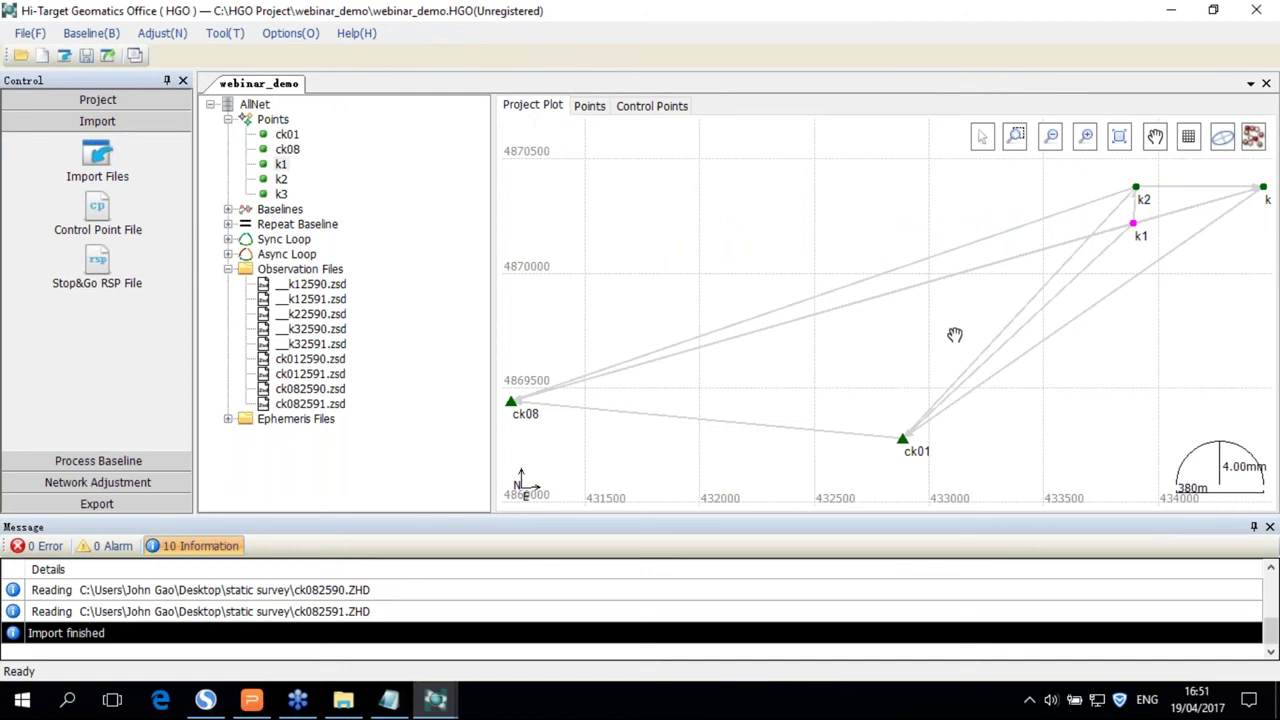
pyautogui.scroll(-2, 957, 334)
pyautogui.moveTo(957, 334); pyautogui.dragTo(853, 318)
pyautogui.scroll(1, 853, 318)
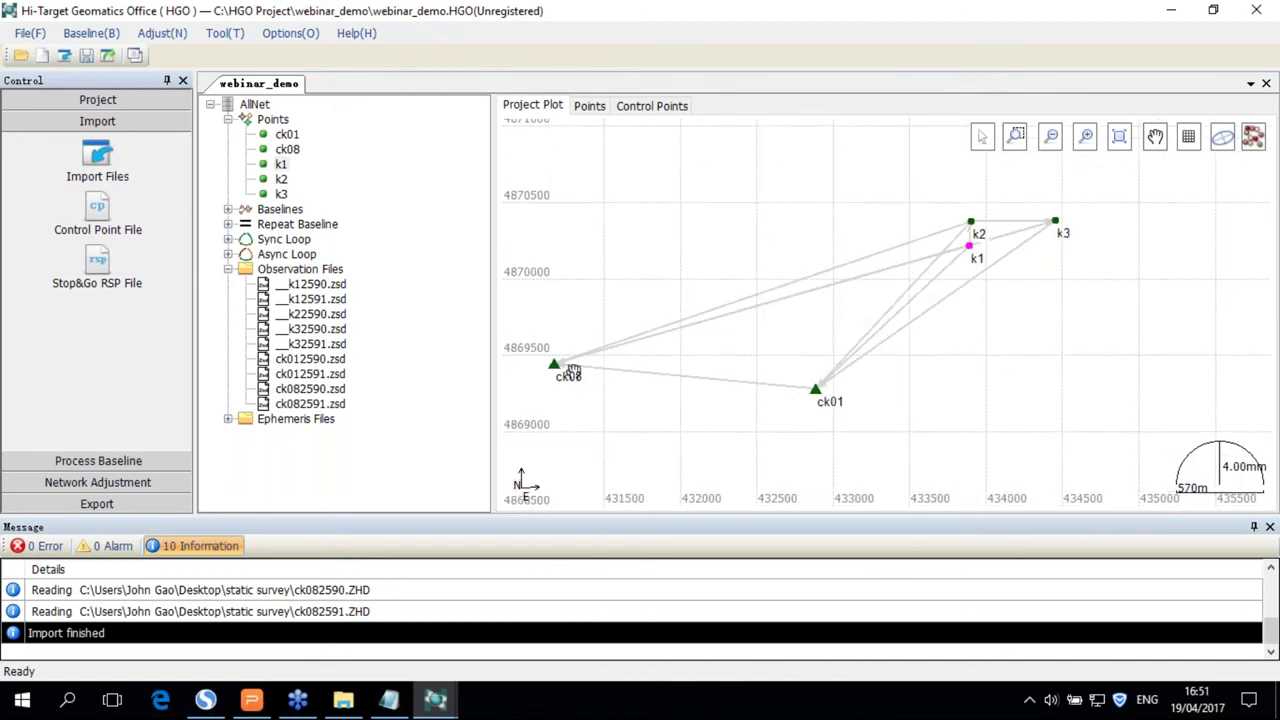
pyautogui.click(148, 465)
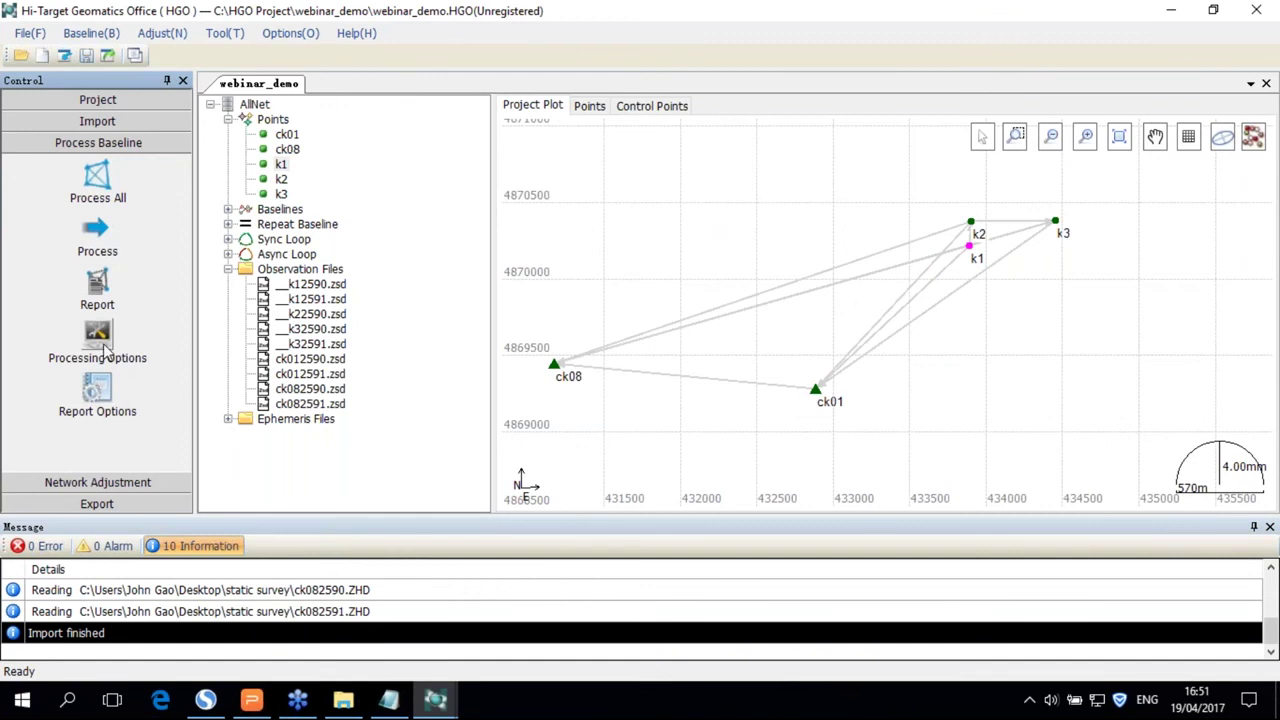
pyautogui.click(115, 350)
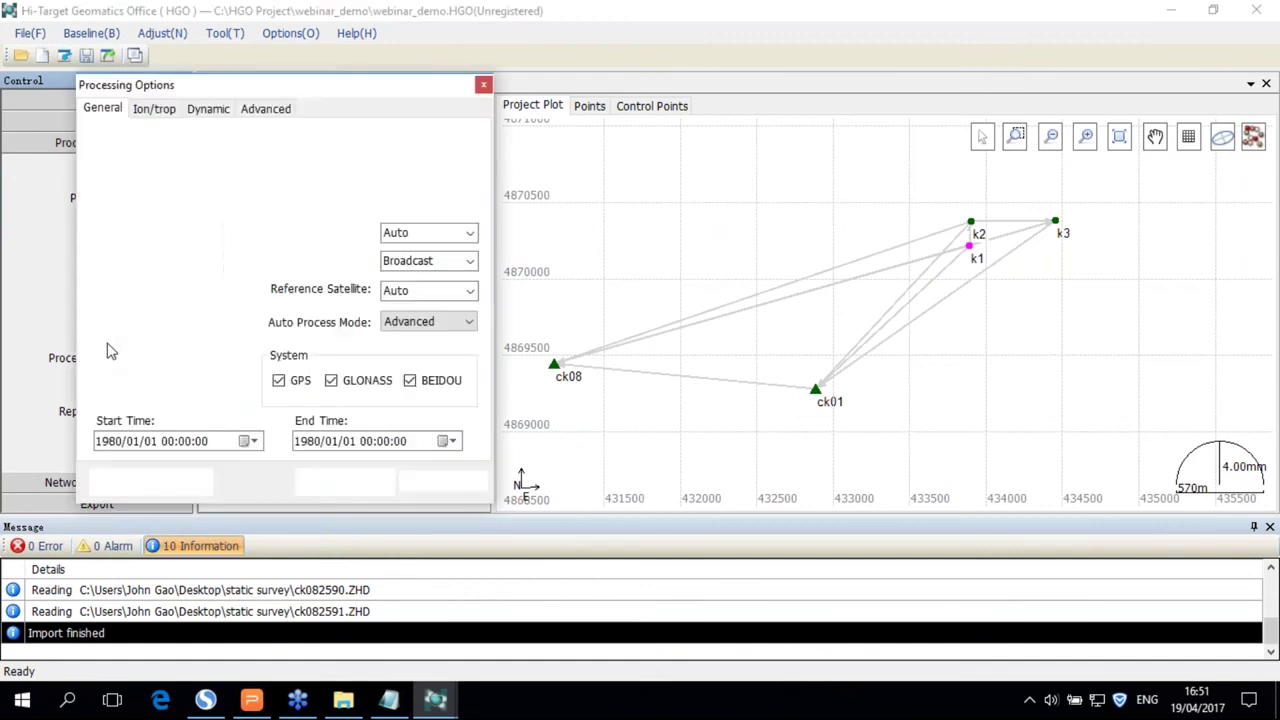
pyautogui.click(158, 110)
pyautogui.click(212, 110)
pyautogui.click(266, 110)
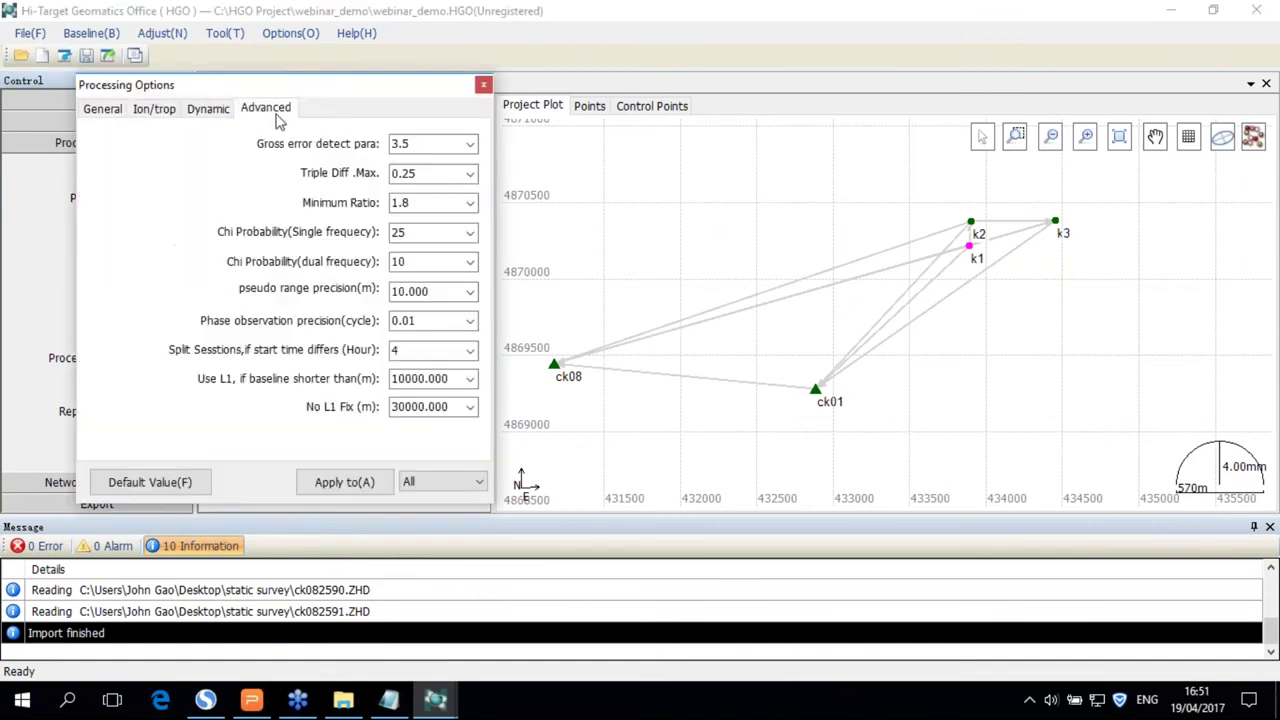
pyautogui.click(104, 110)
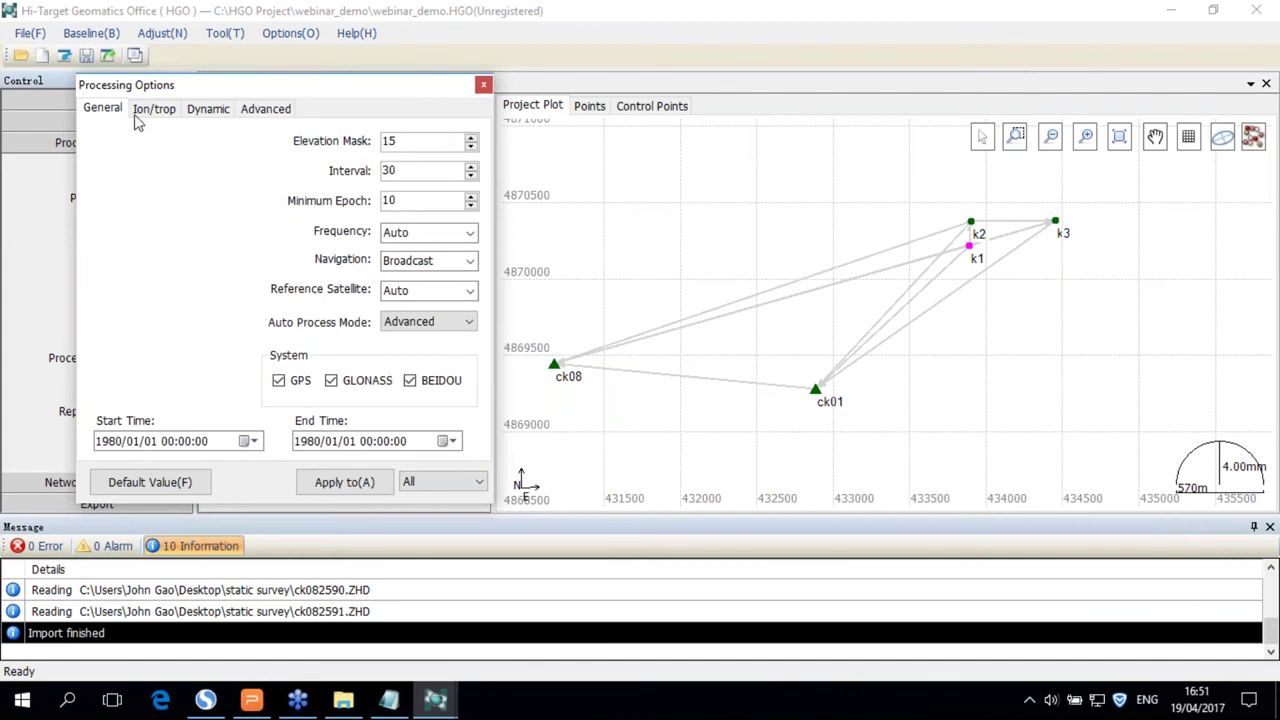
pyautogui.click(484, 86)
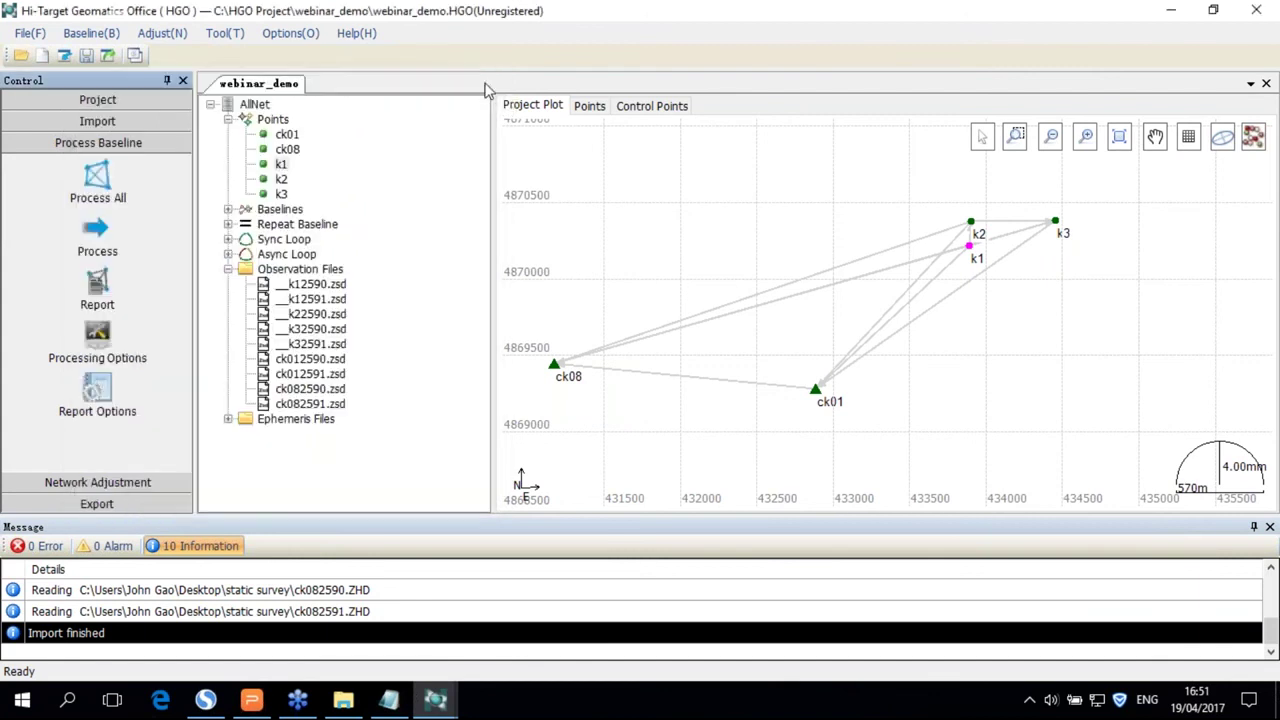
# - Run Process All so all 16 baselines solve L1 Fixed, then collapse the point list
pyautogui.click(110, 187)
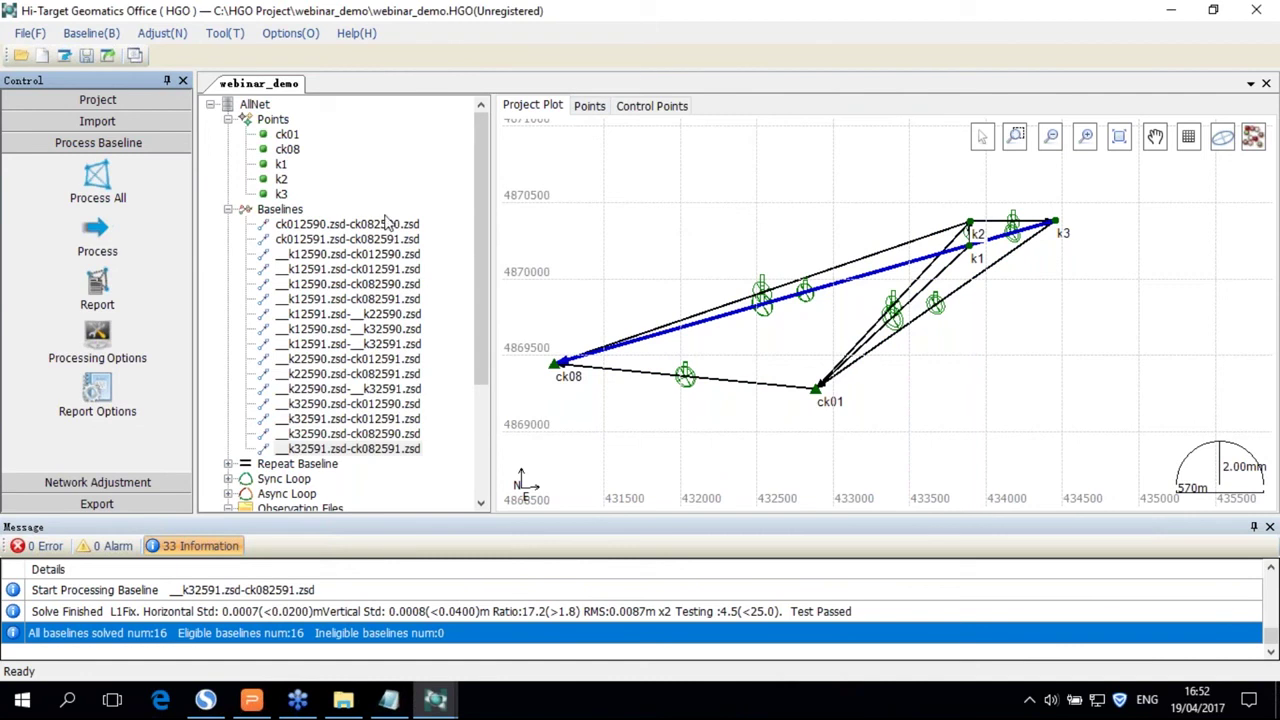
pyautogui.click(228, 119)
# - Review the processed baselines table, a baseline's data plot, and the six passing repeated-baseline pairs
pyautogui.click(280, 134)
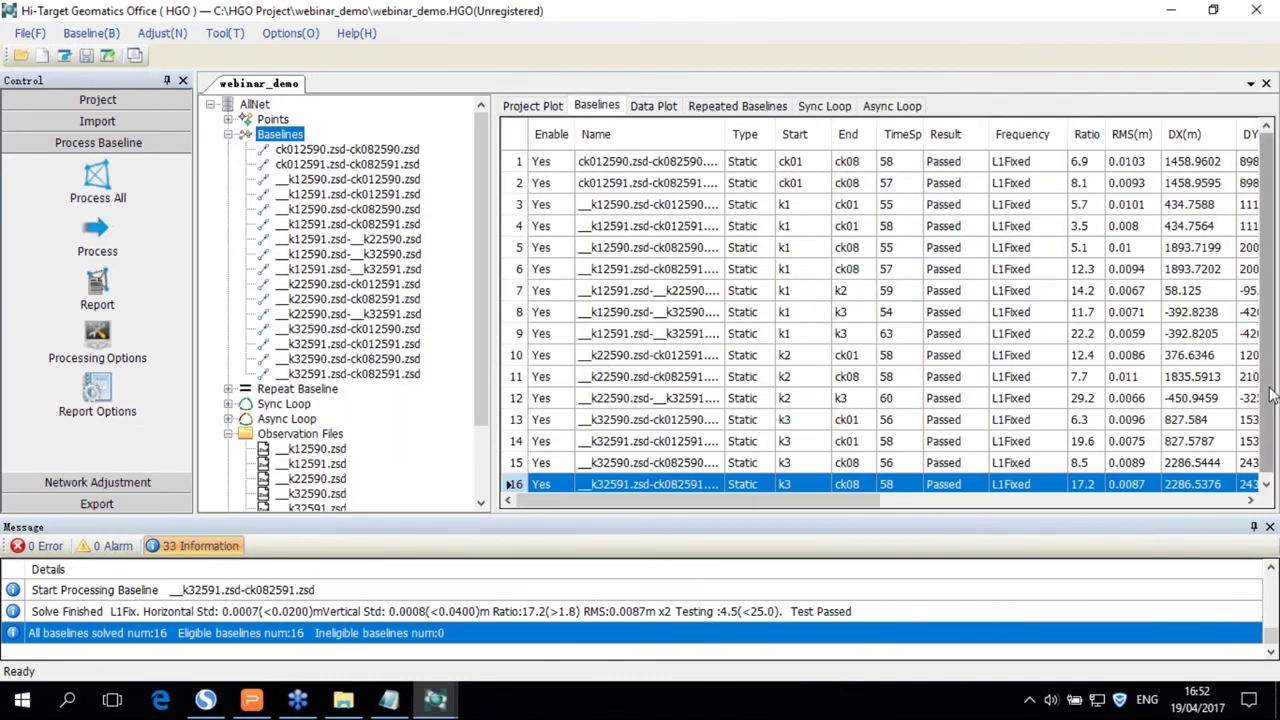
pyautogui.scroll(-1, 1273, 403)
pyautogui.scroll(1, 1273, 400)
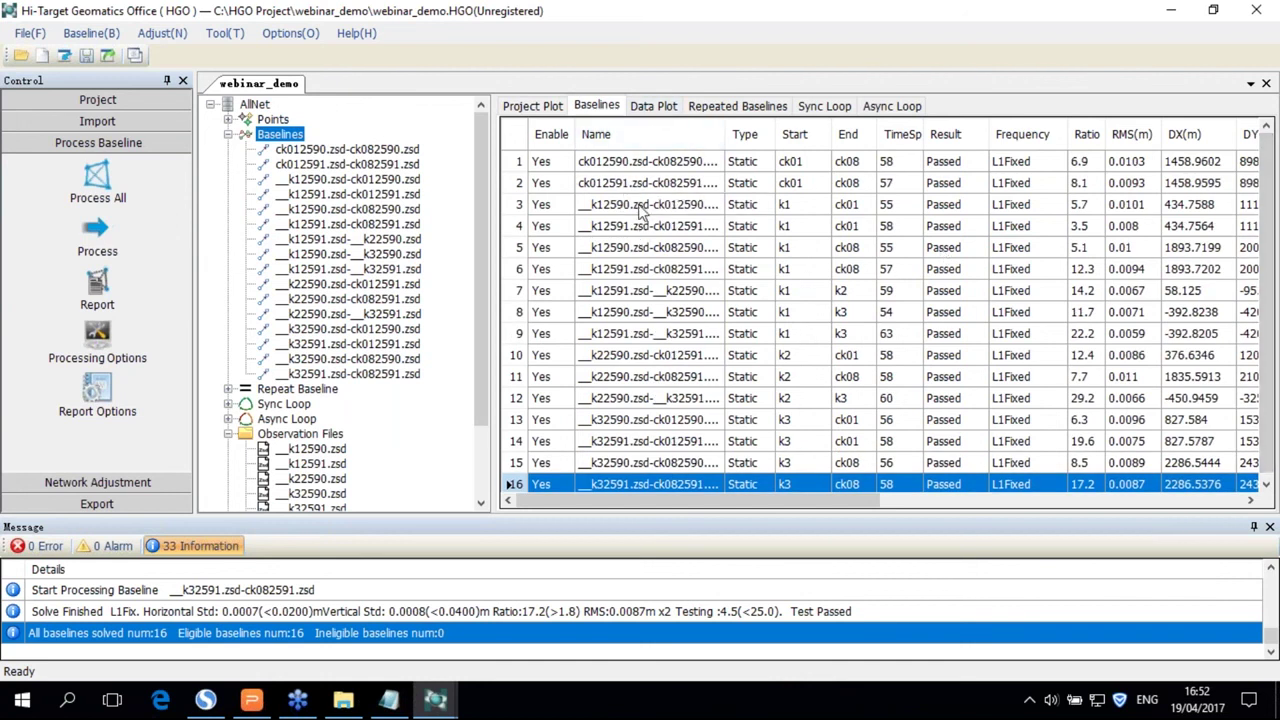
pyautogui.click(659, 108)
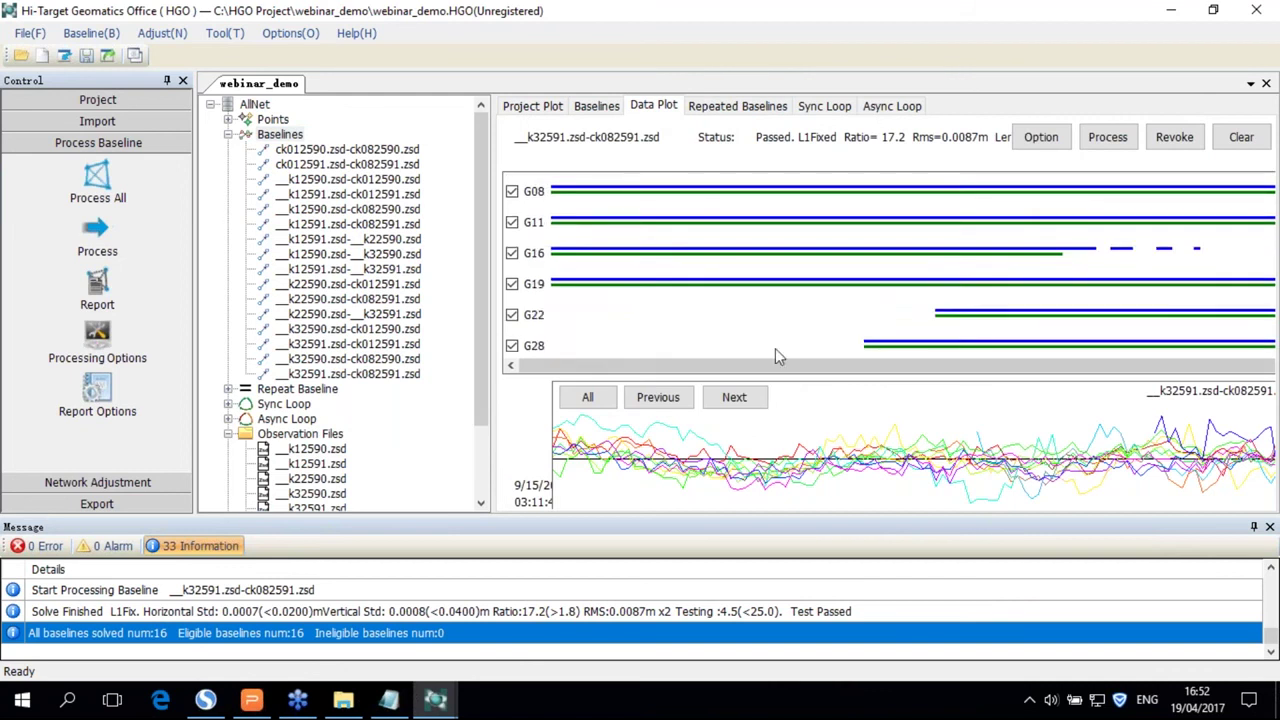
pyautogui.scroll(2, 778, 357)
pyautogui.click(713, 104)
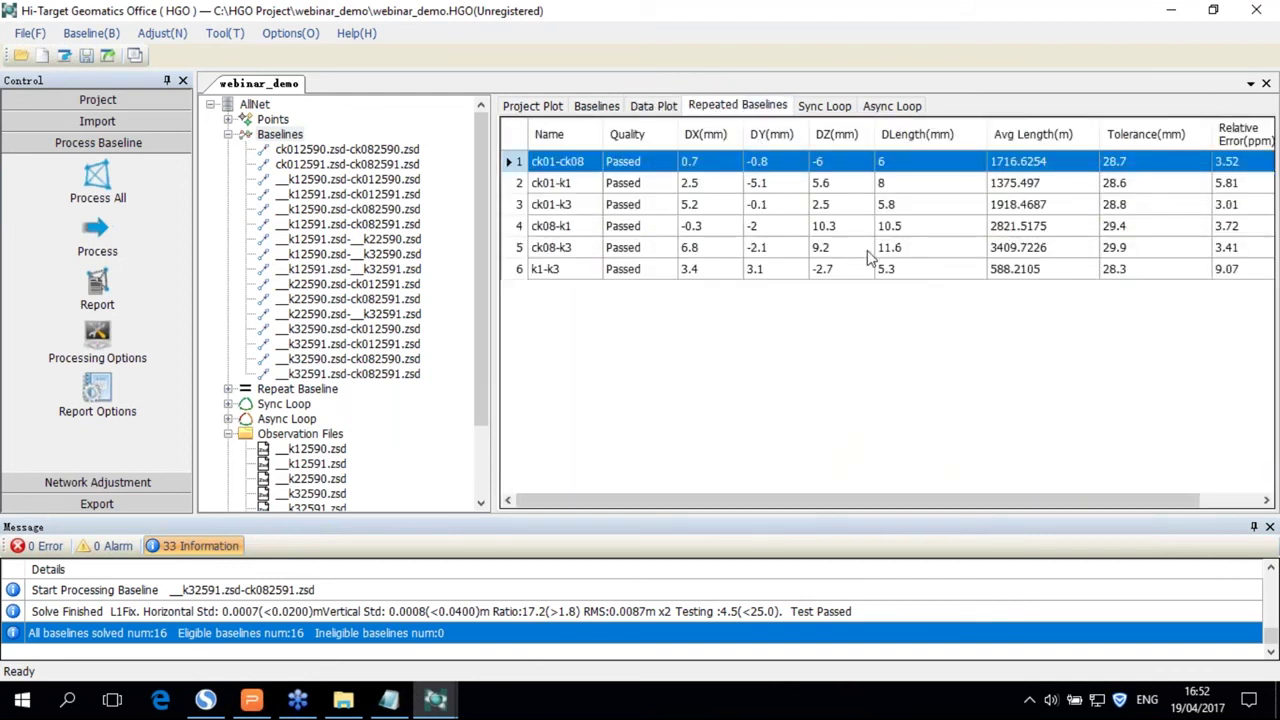
# - Review the synchronous and asynchronous loop closures, including loops ck01-ck08-k2 #1 and ck01-k1-k2 #1
pyautogui.click(826, 107)
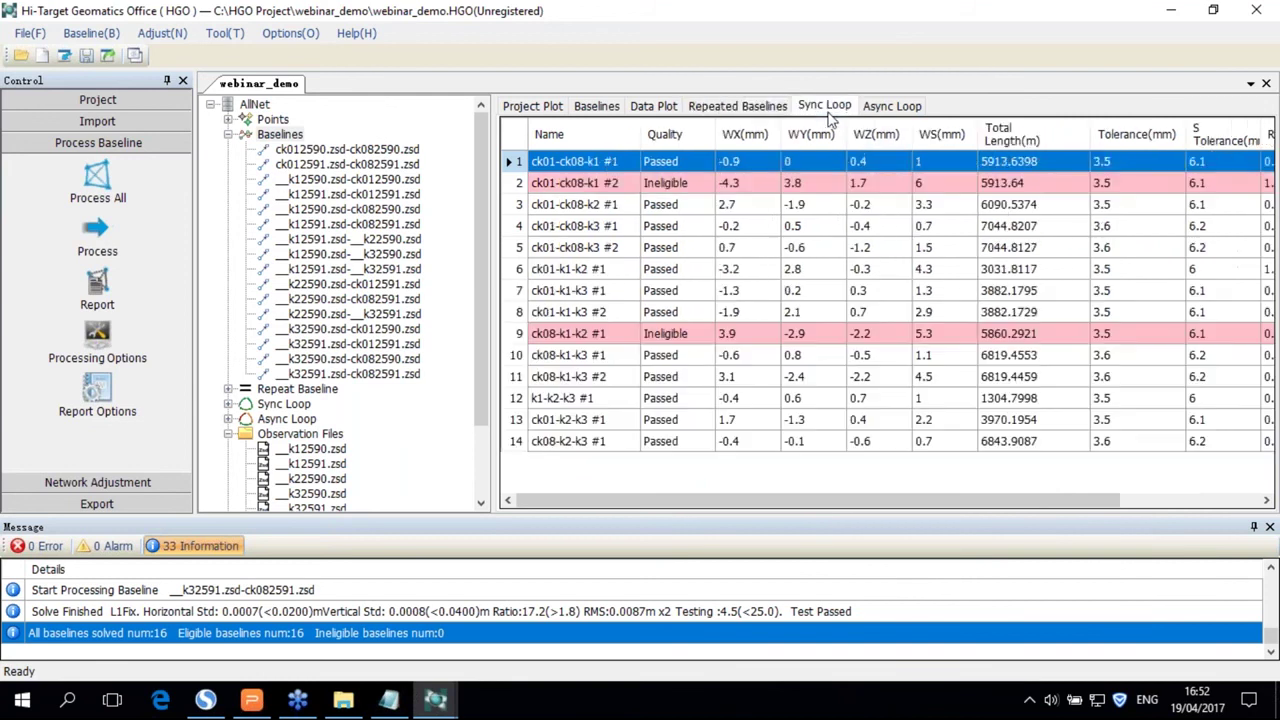
pyautogui.click(752, 206)
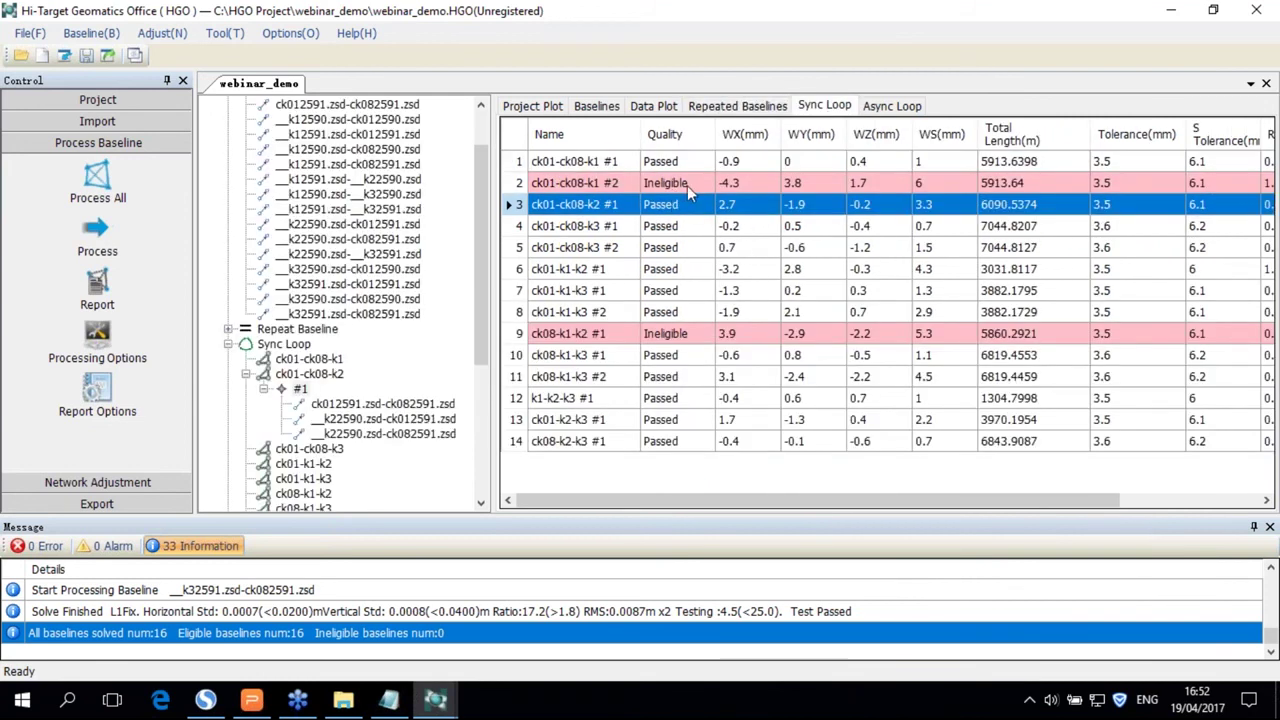
pyautogui.click(697, 271)
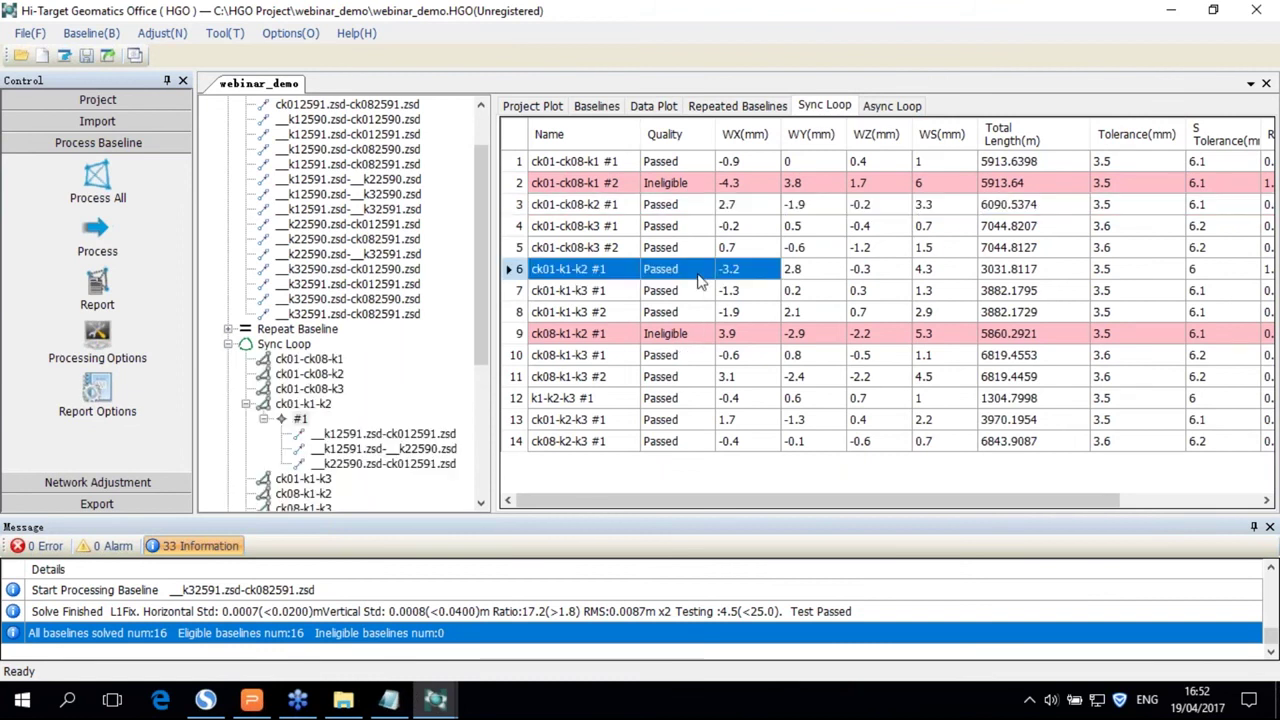
pyautogui.click(881, 112)
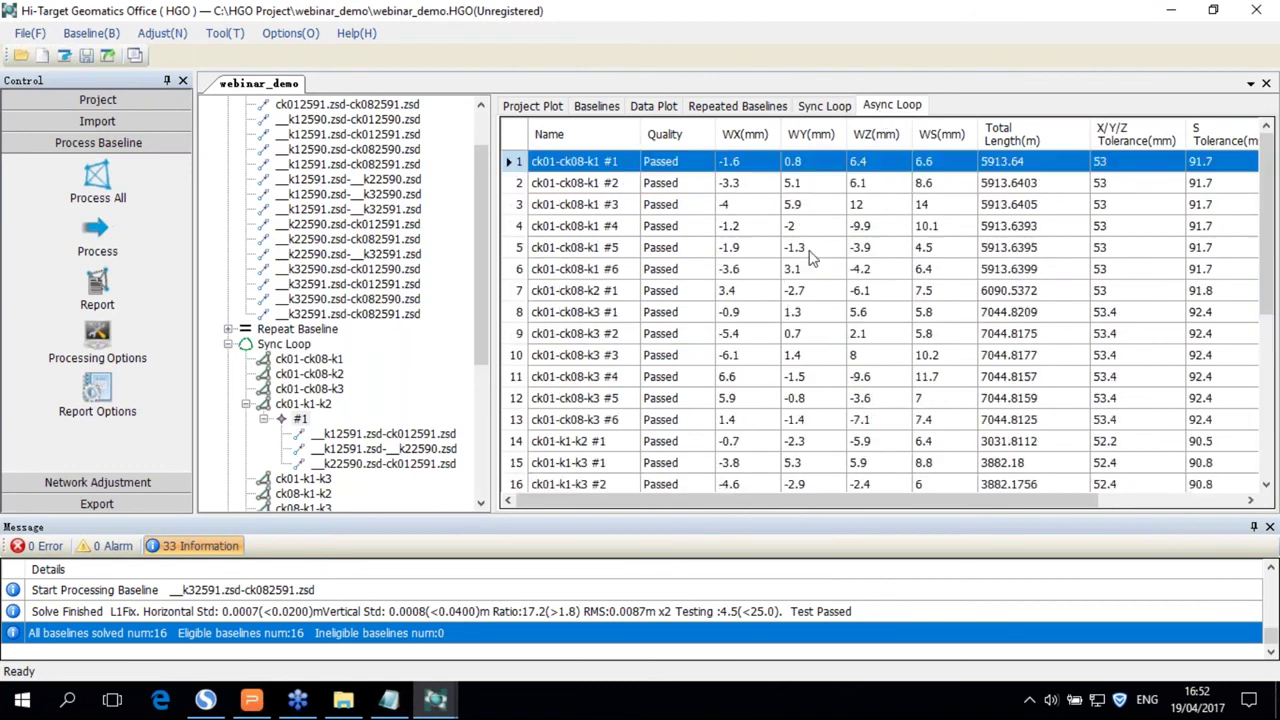
pyautogui.click(828, 104)
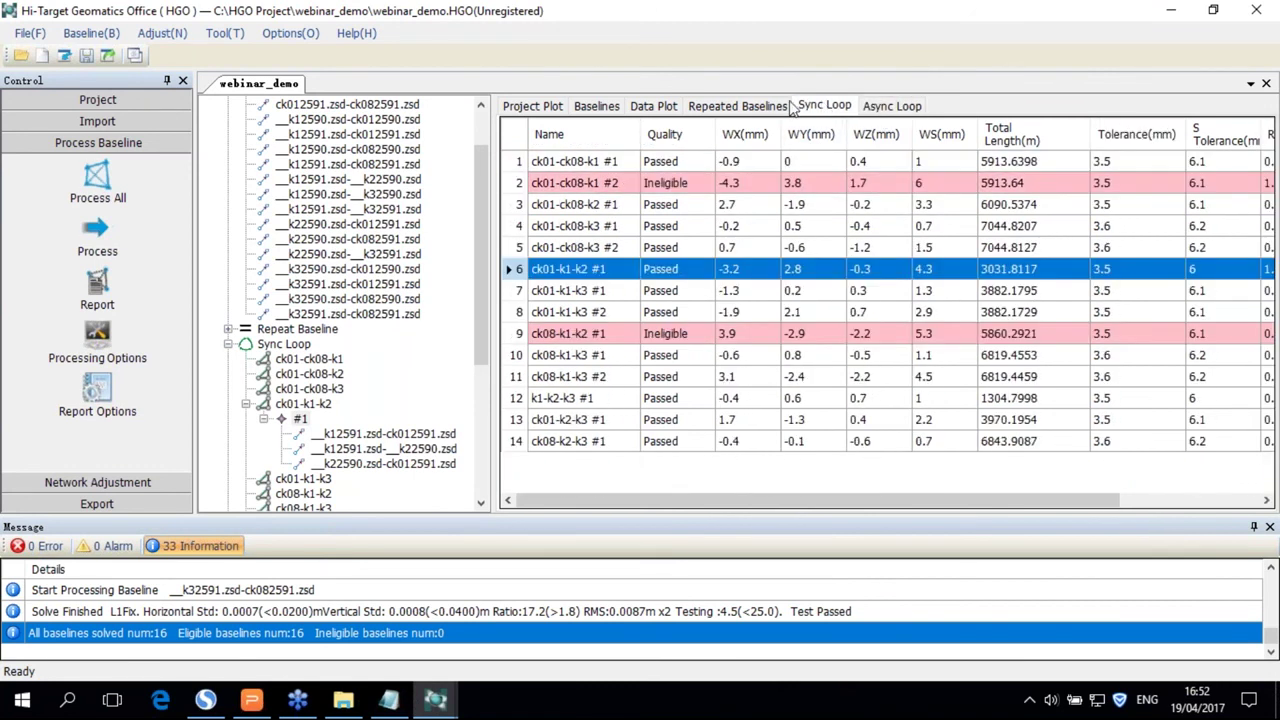
# - Inspect ineligible loop ck01-ck08-k1 #2 and locate its baselines in the baseline results table
pyautogui.click(705, 186)
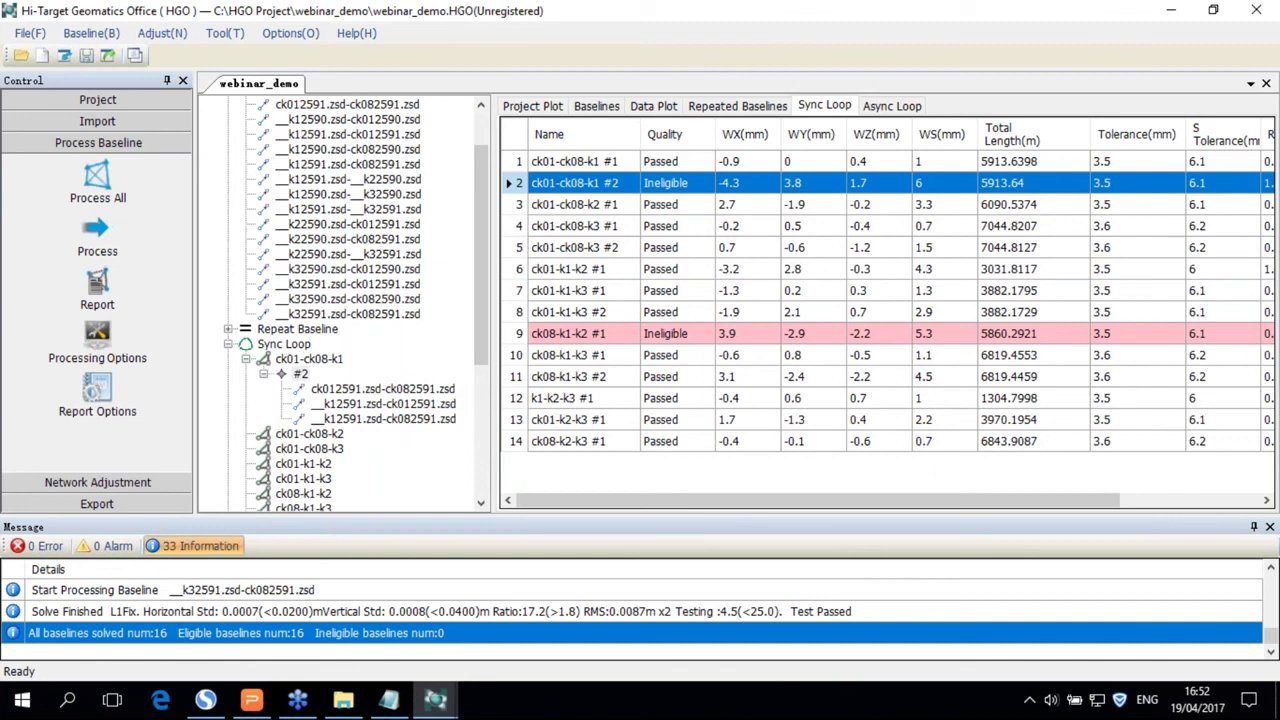
pyautogui.click(433, 393)
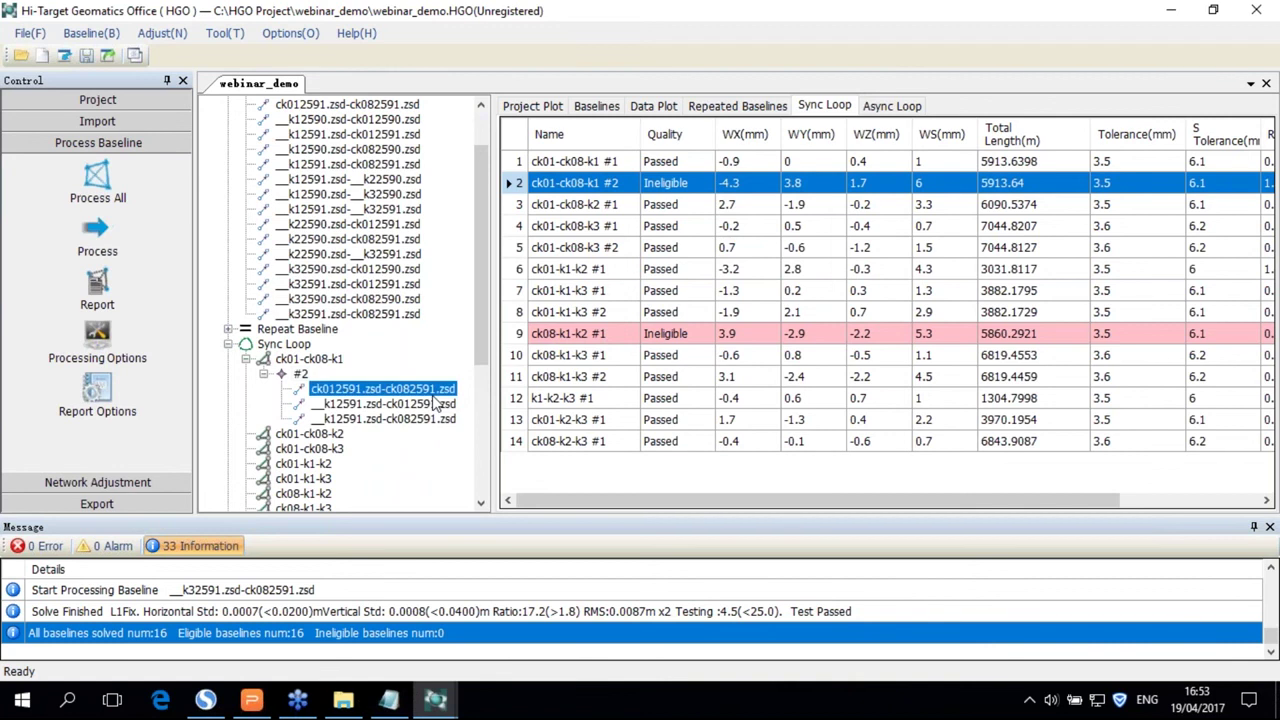
pyautogui.click(436, 419)
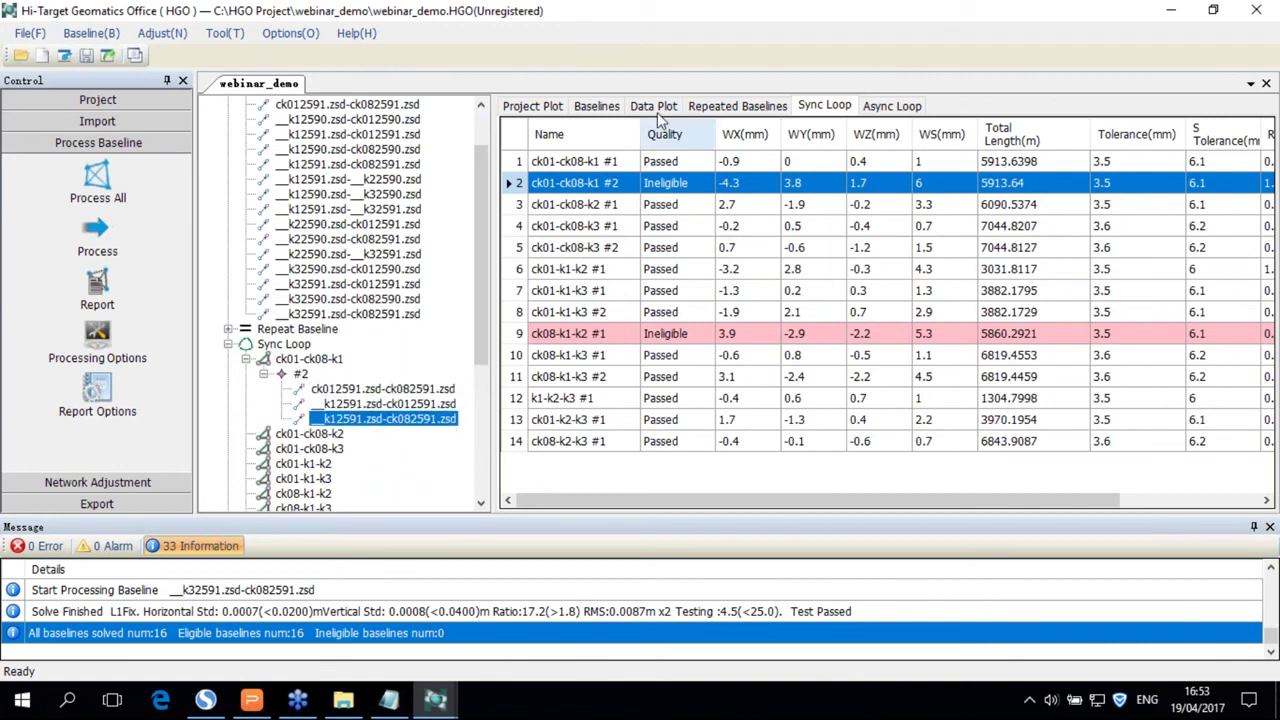
pyautogui.click(598, 106)
pyautogui.click(432, 389)
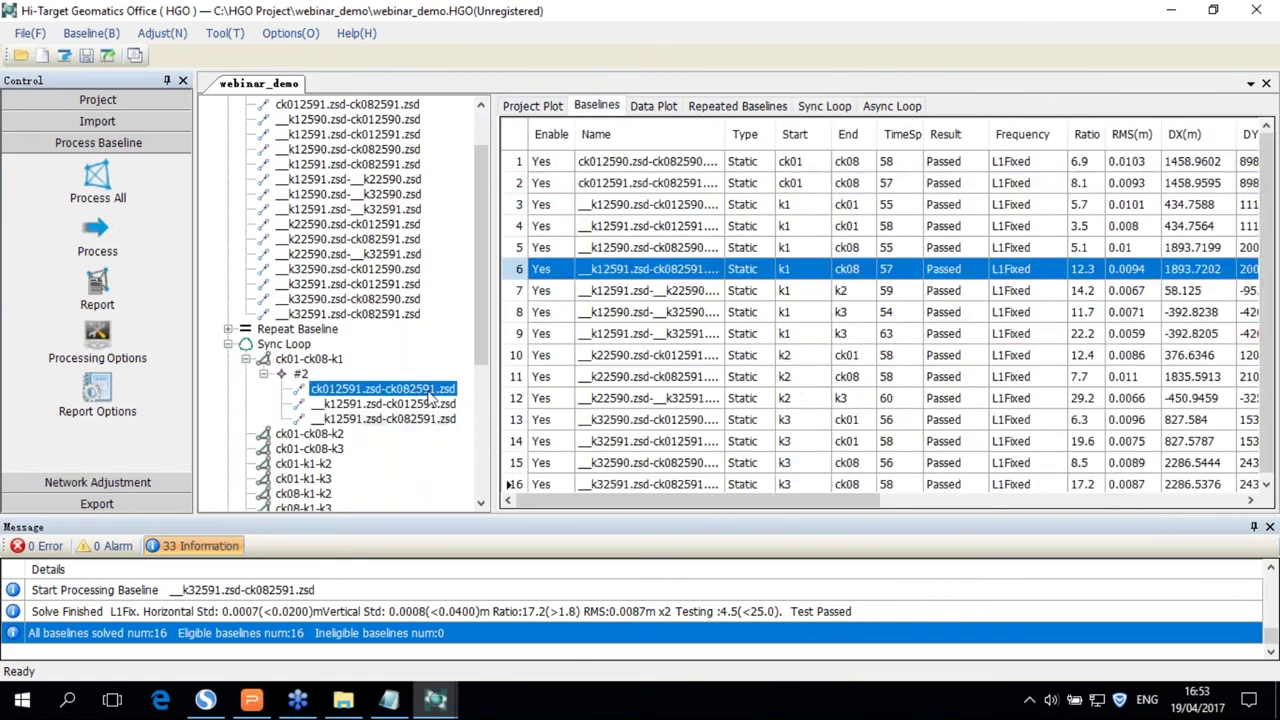
pyautogui.click(429, 404)
# - Compare loop #2's three baselines in the results table; k12591–ck082591 reads 2821.5173 m, 0.45 ppm
pyautogui.click(436, 419)
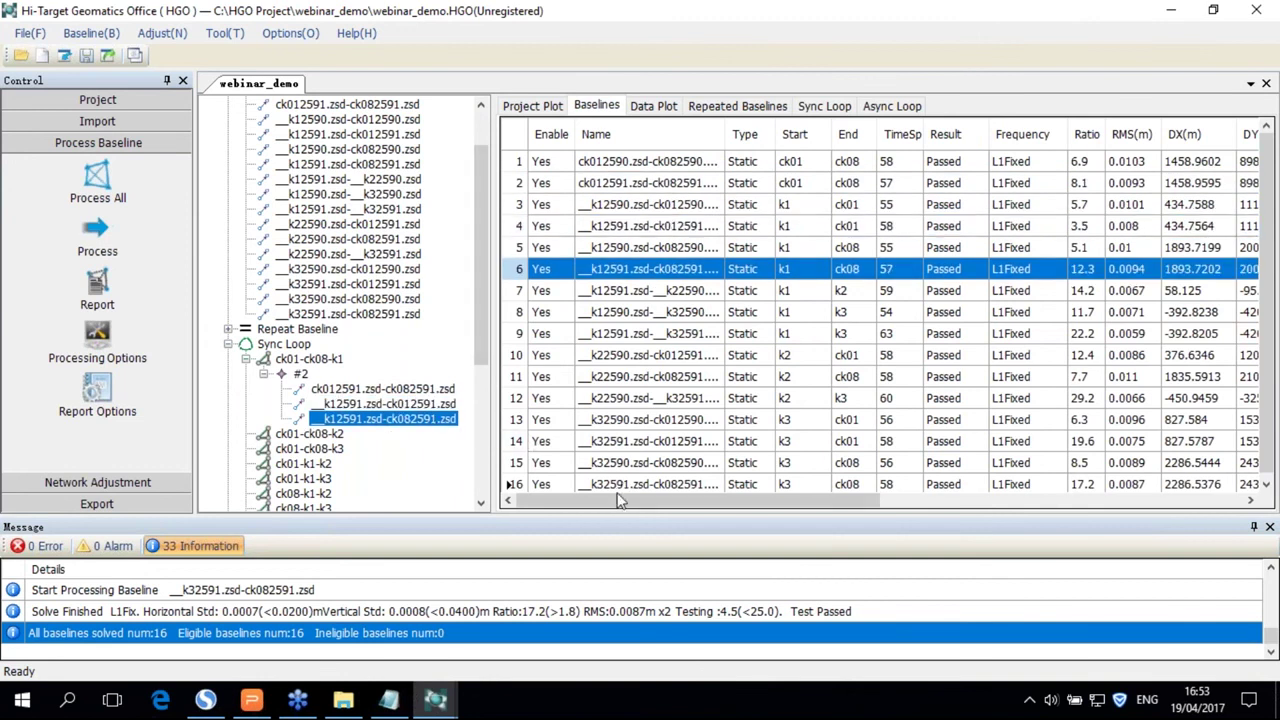
pyautogui.moveTo(614, 501); pyautogui.dragTo(895, 507)
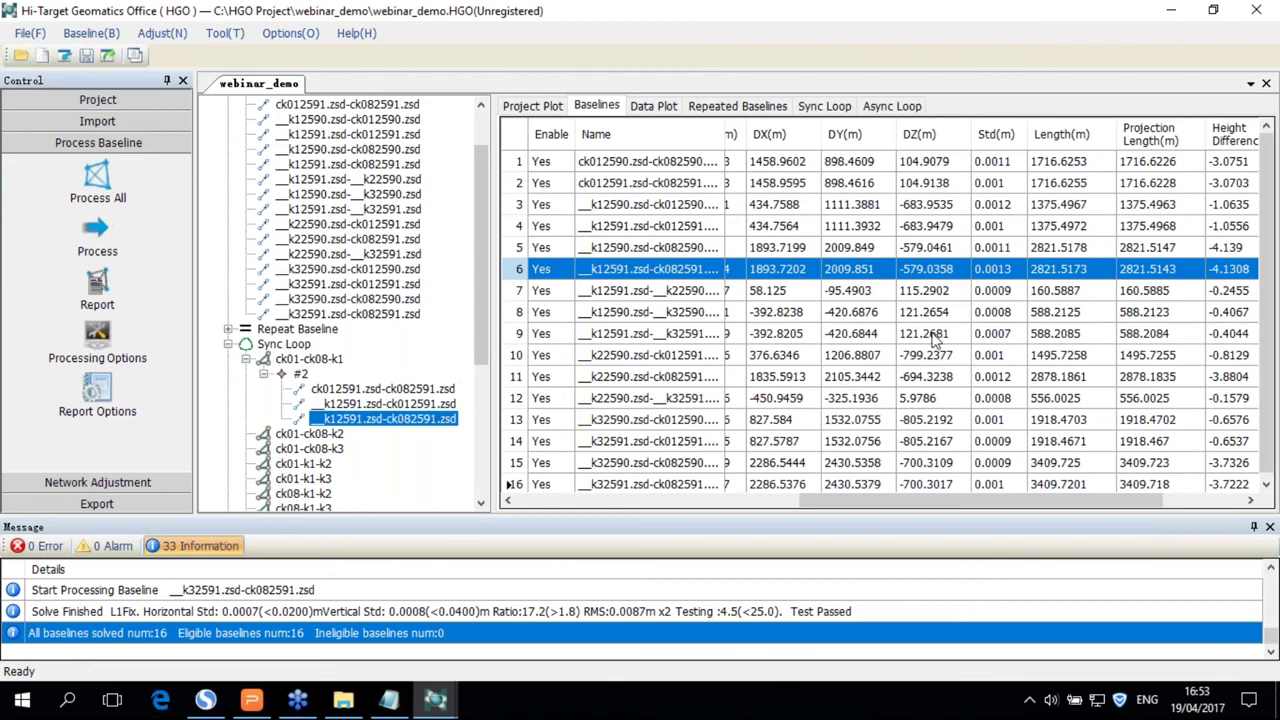
pyautogui.click(421, 393)
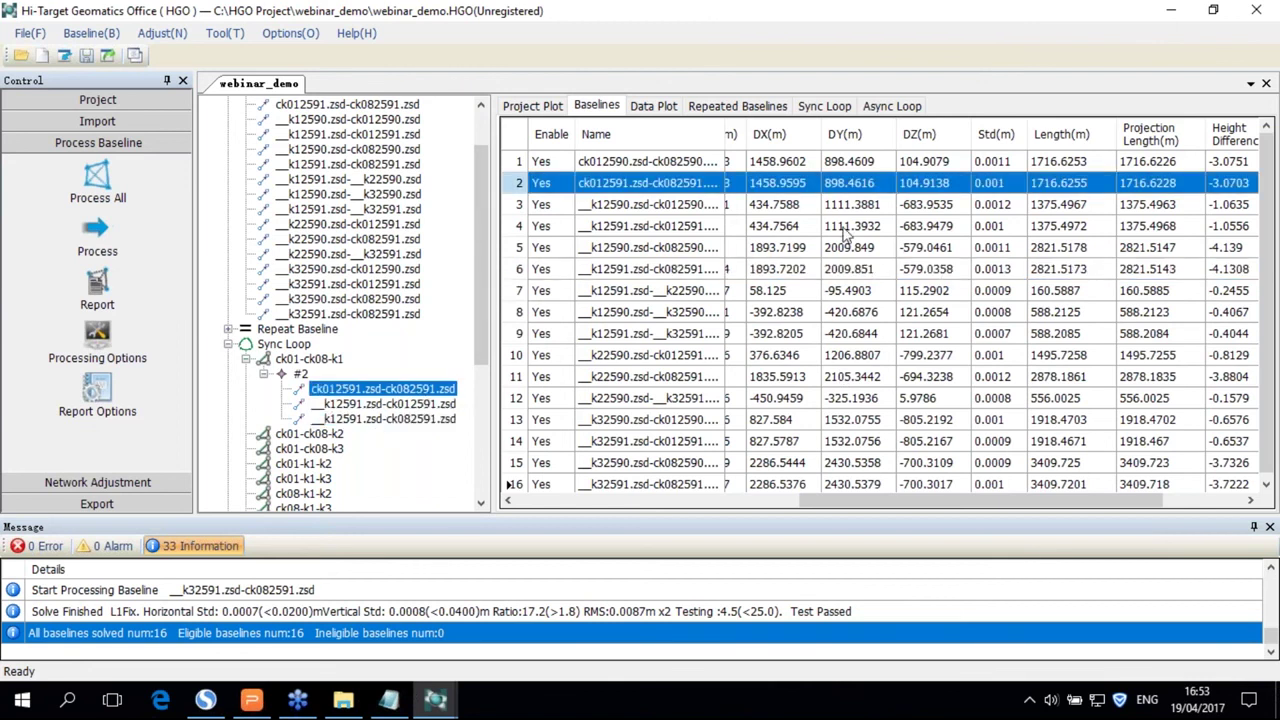
pyautogui.moveTo(900, 510); pyautogui.dragTo(978, 510)
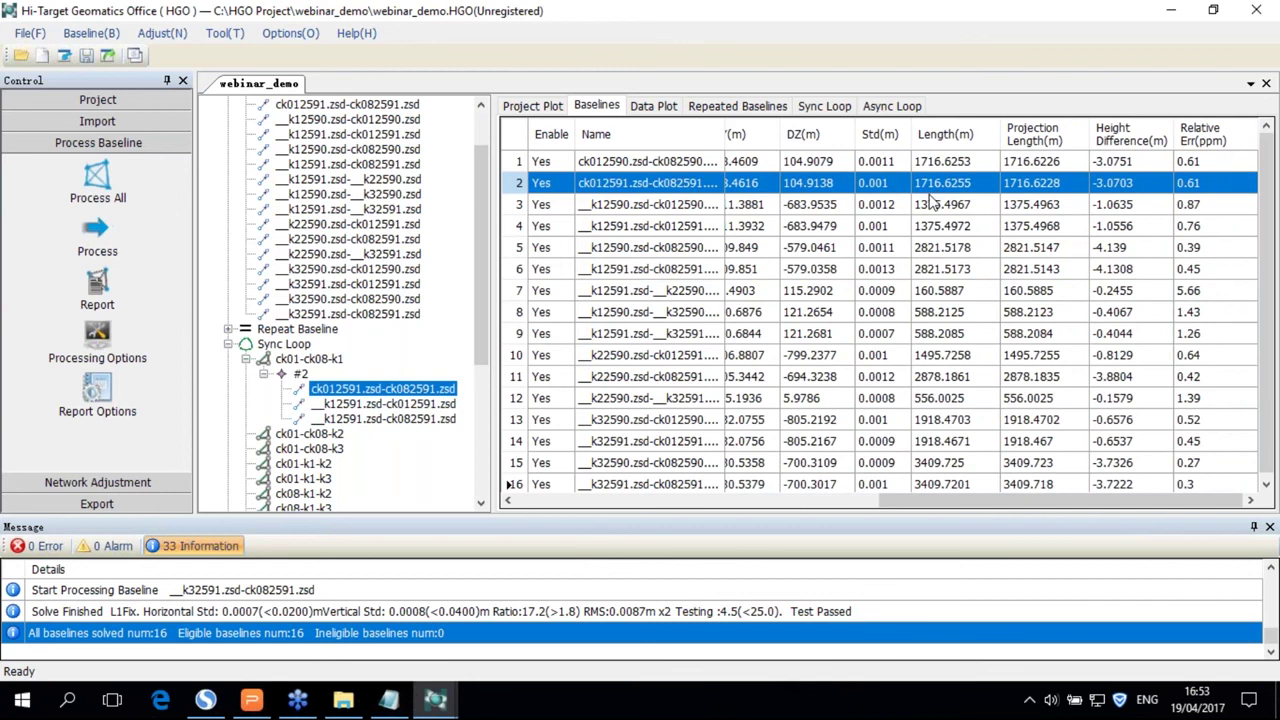
pyautogui.click(448, 405)
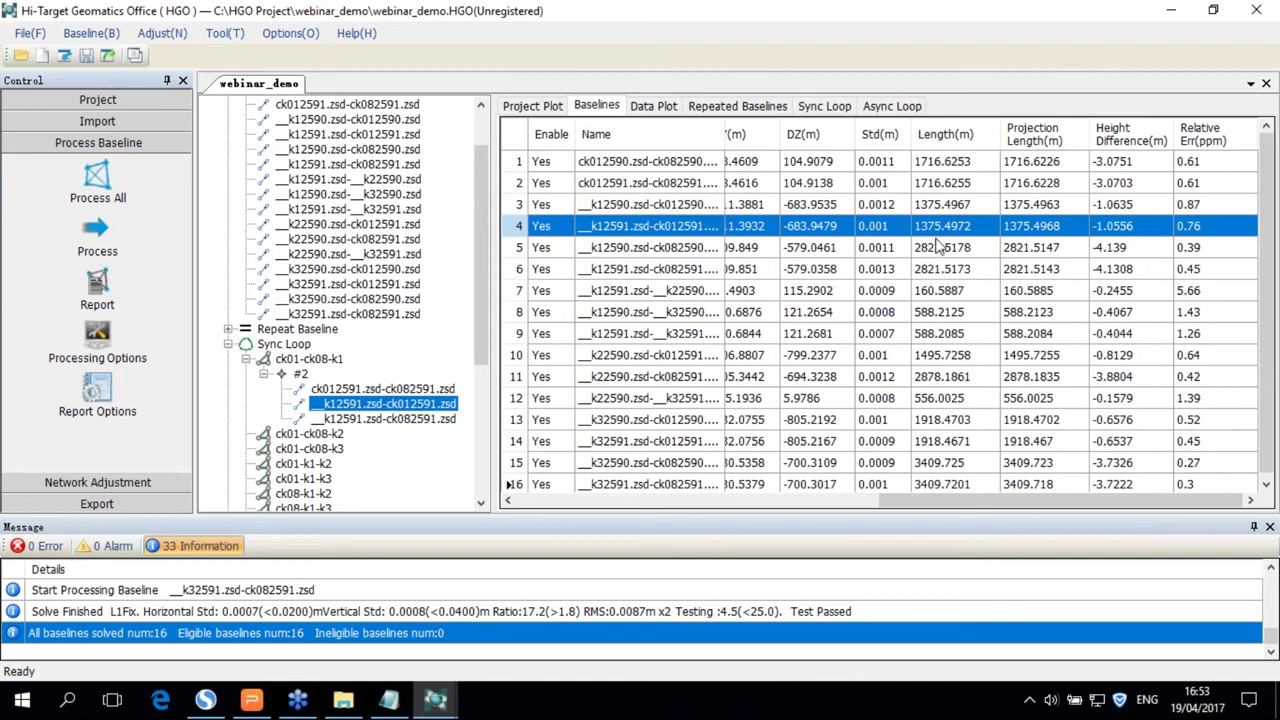
pyautogui.click(448, 420)
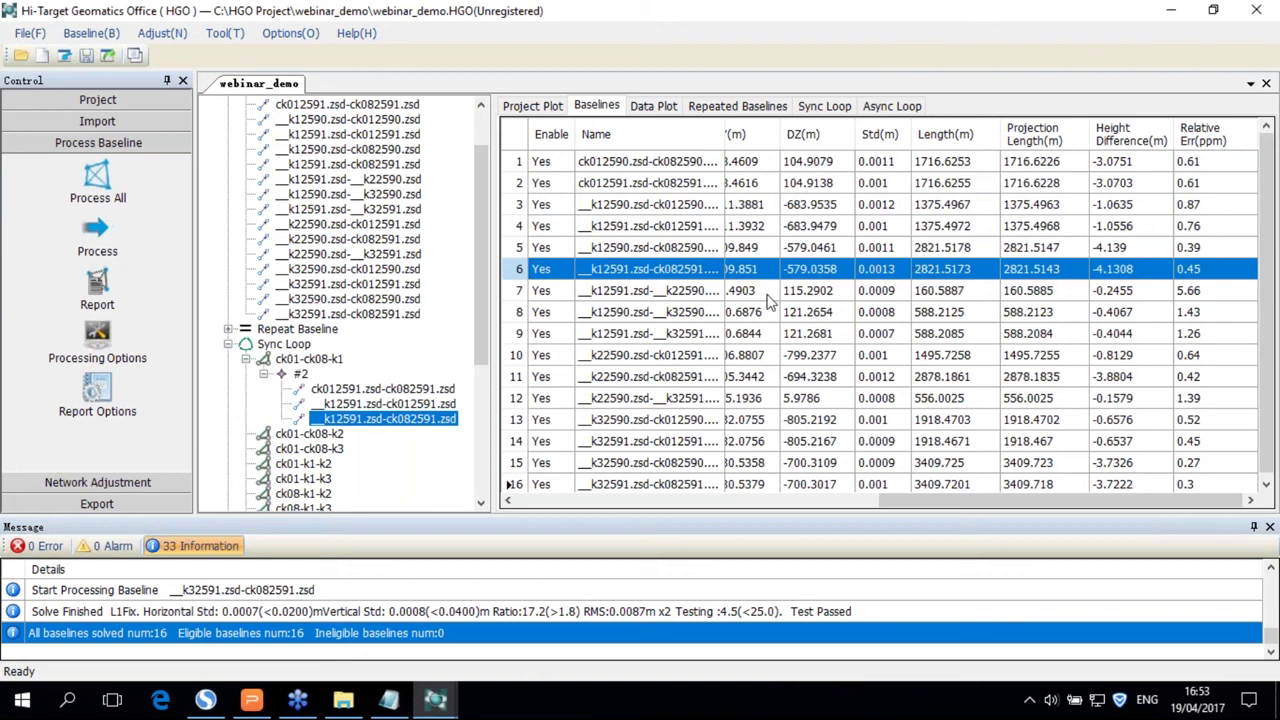
pyautogui.rightClick(400, 422)
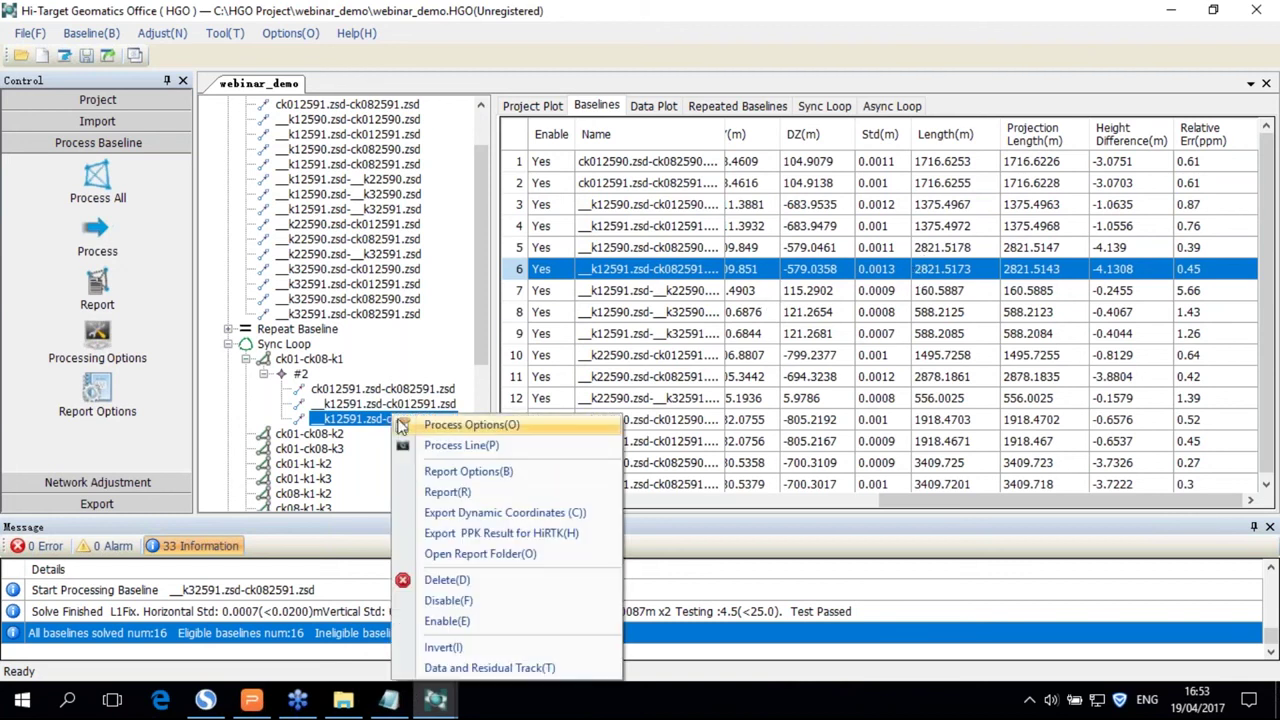
# - Reprocess baseline k12591–ck082591 with unchanged options (L1 Fixed, ratio 11.4) and view its data plot
pyautogui.click(527, 435)
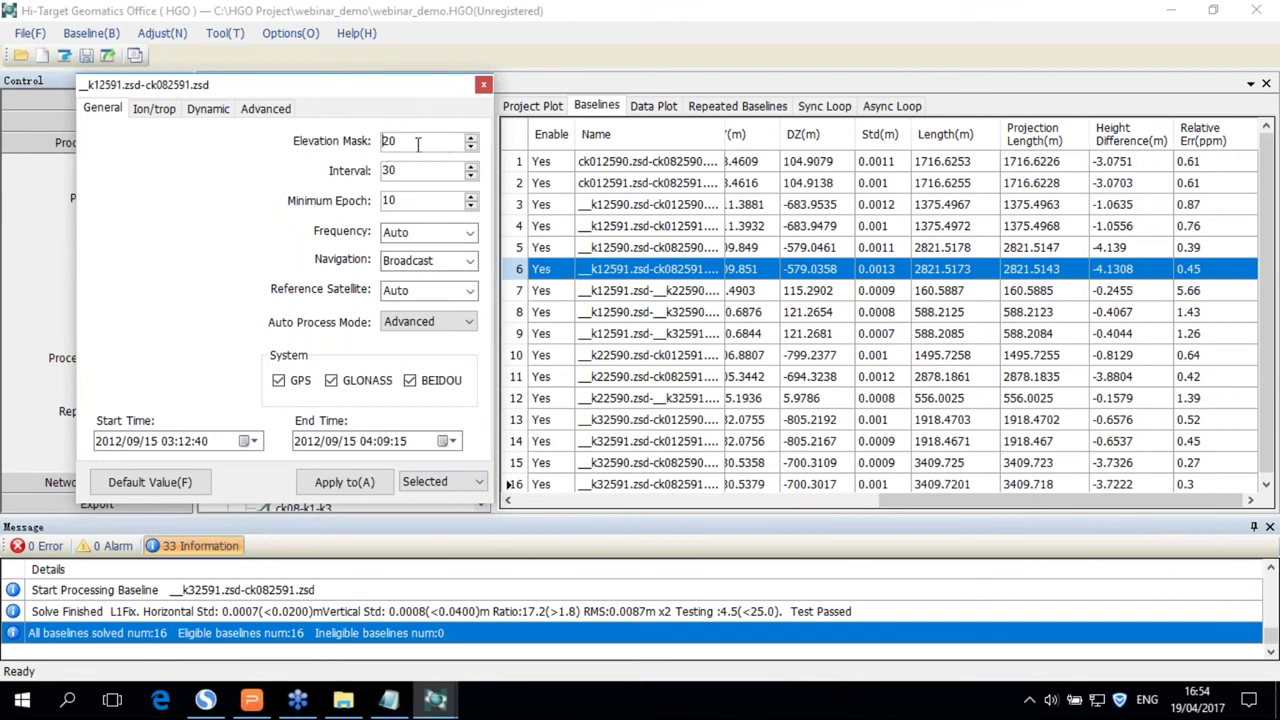
pyautogui.click(344, 482)
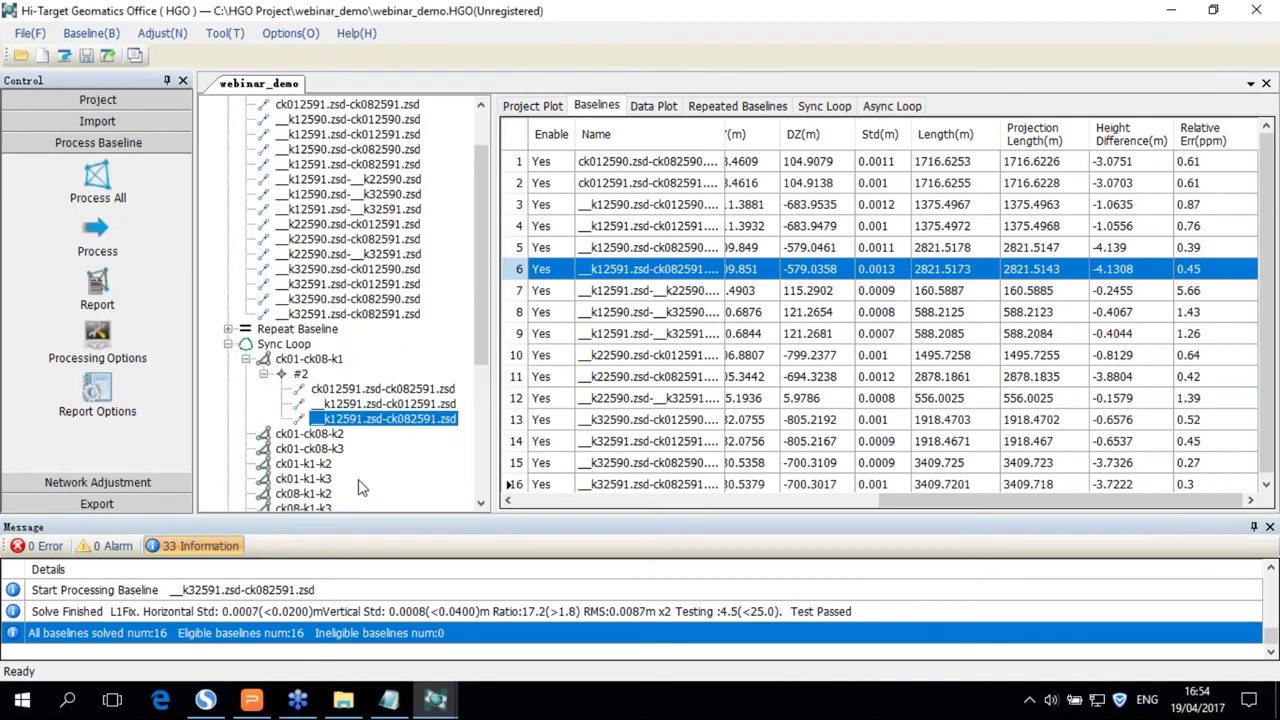
pyautogui.click(105, 233)
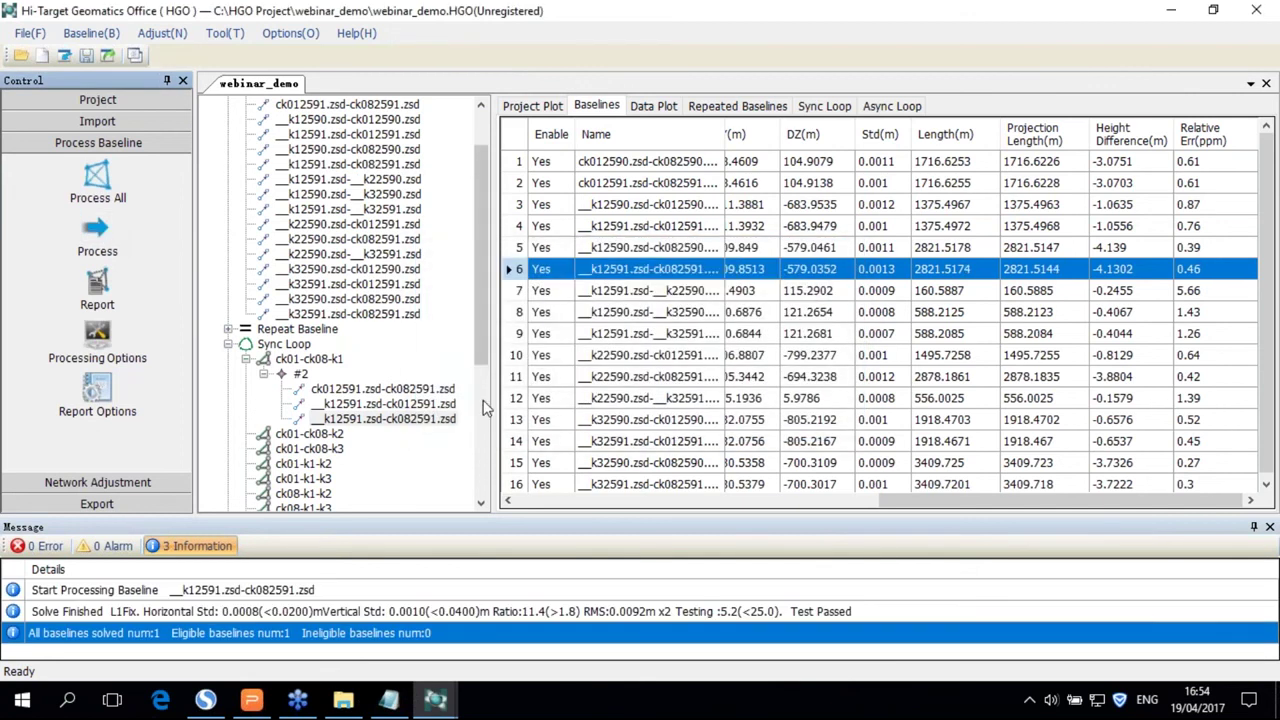
pyautogui.click(654, 106)
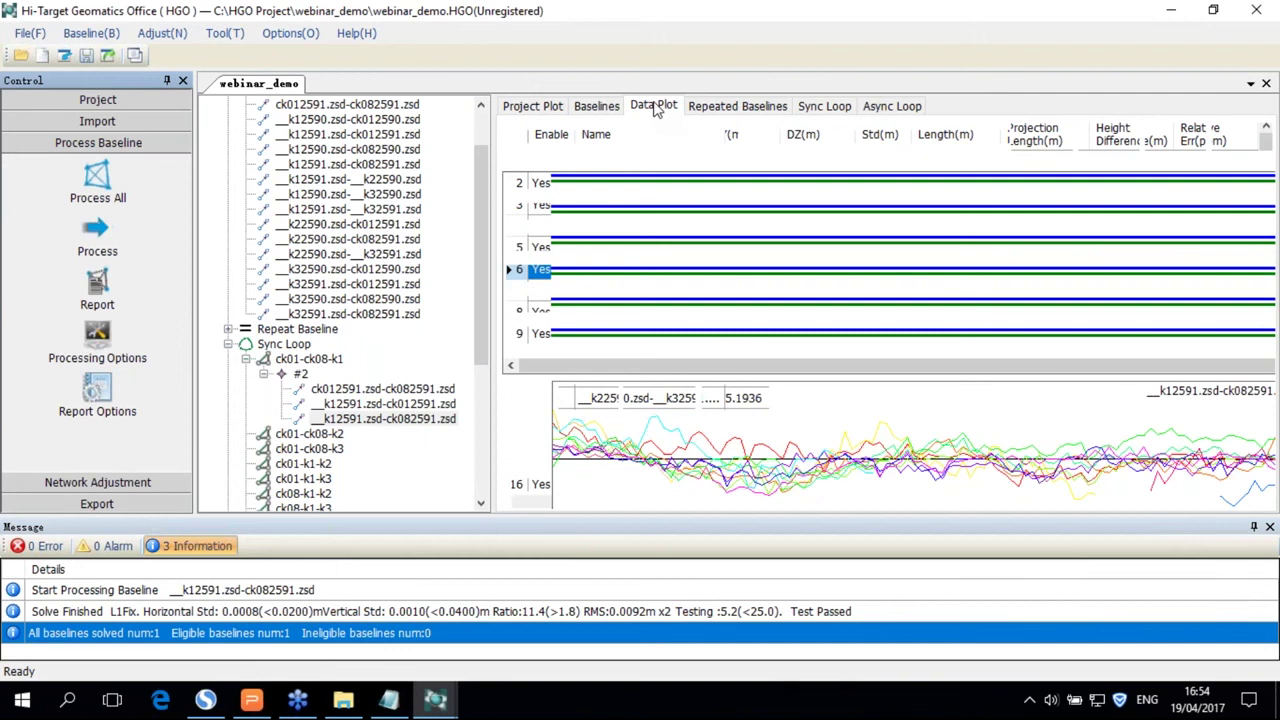
# - Confirm loop #2 is still ineligible and pick its k12591–ck082591 baseline in the results table
pyautogui.click(728, 108)
pyautogui.click(826, 108)
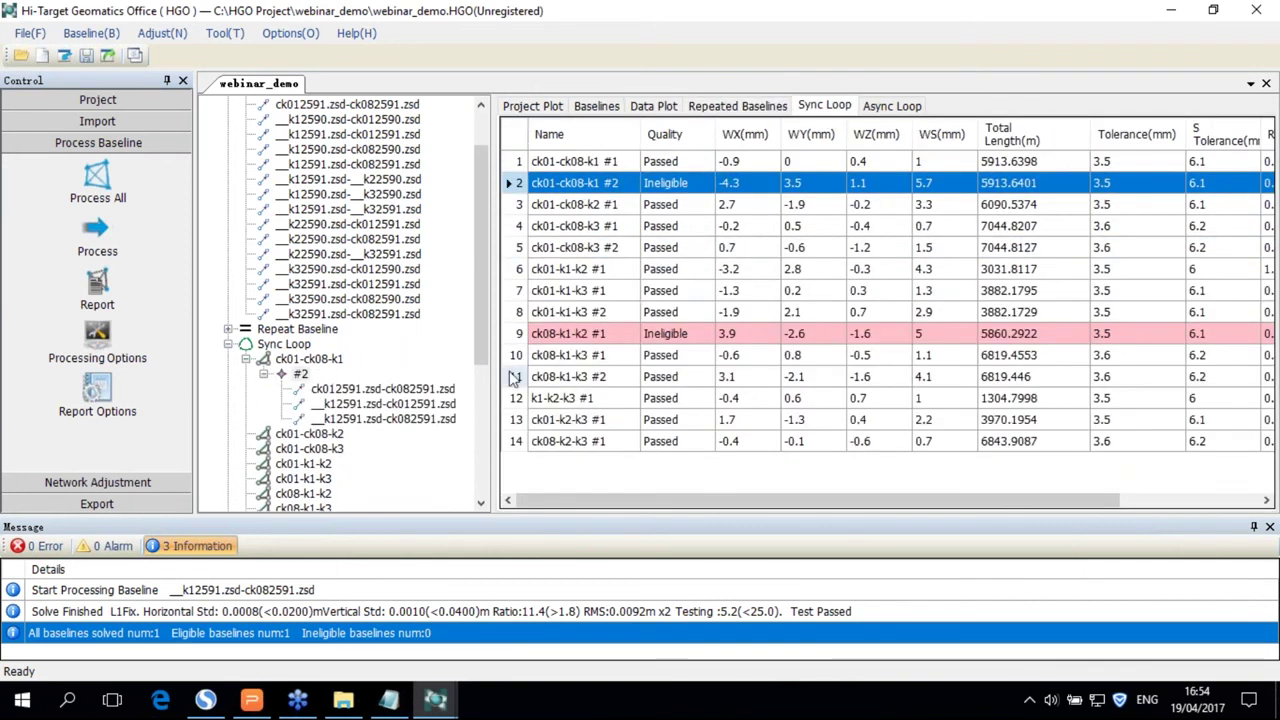
pyautogui.click(602, 108)
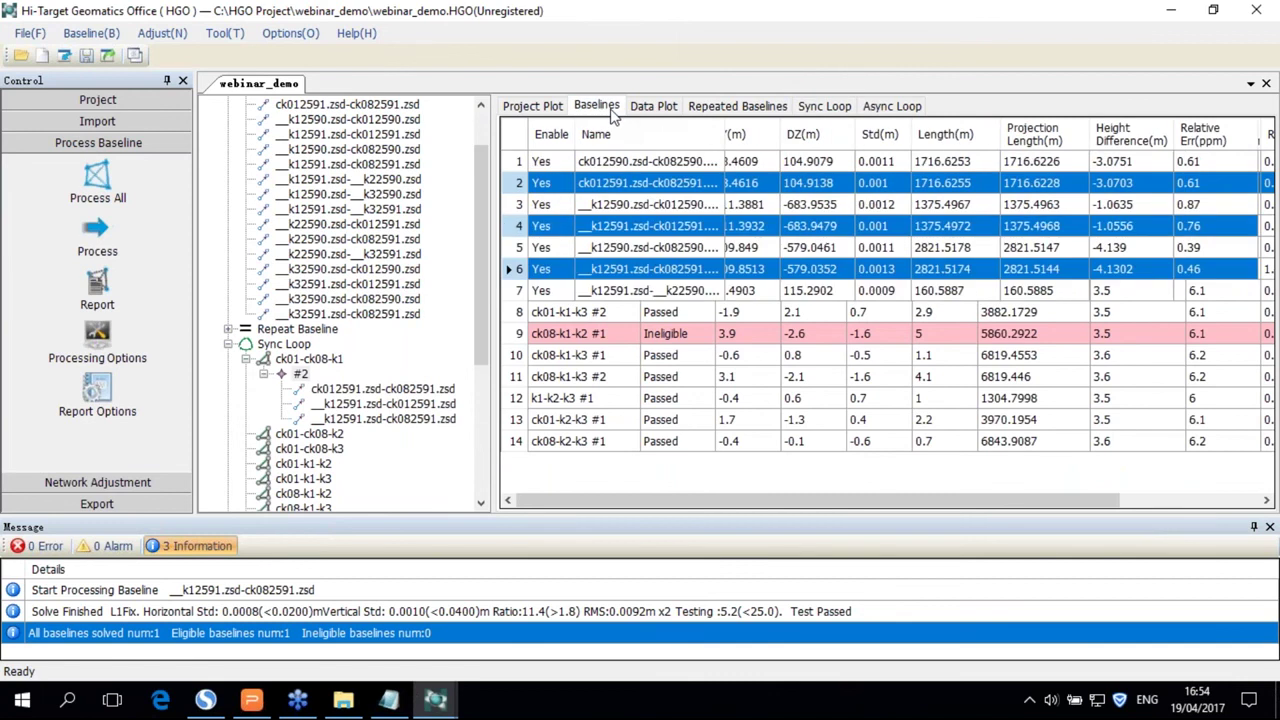
pyautogui.click(436, 404)
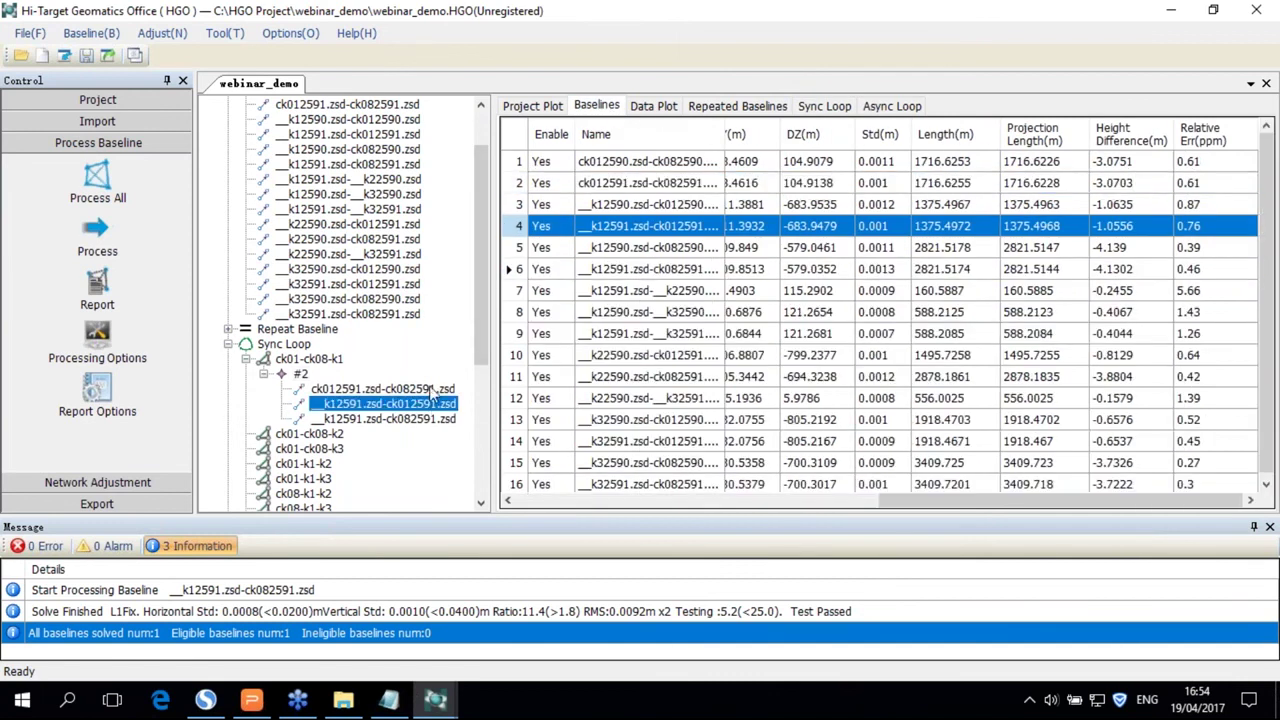
pyautogui.click(436, 389)
pyautogui.click(440, 418)
# - Reprocess k12591–ck082591 with elevation mask 25, giving 2821.5165 m and 0.52 ppm
pyautogui.rightClick(442, 420)
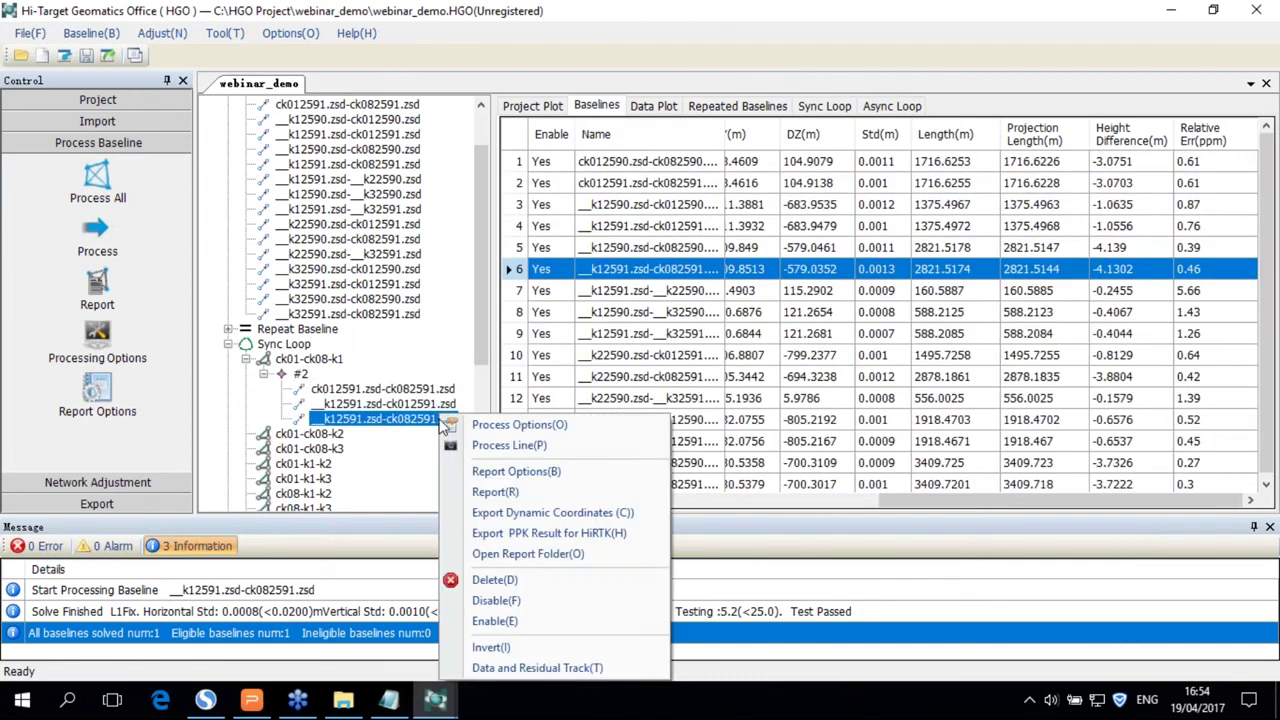
pyautogui.click(492, 422)
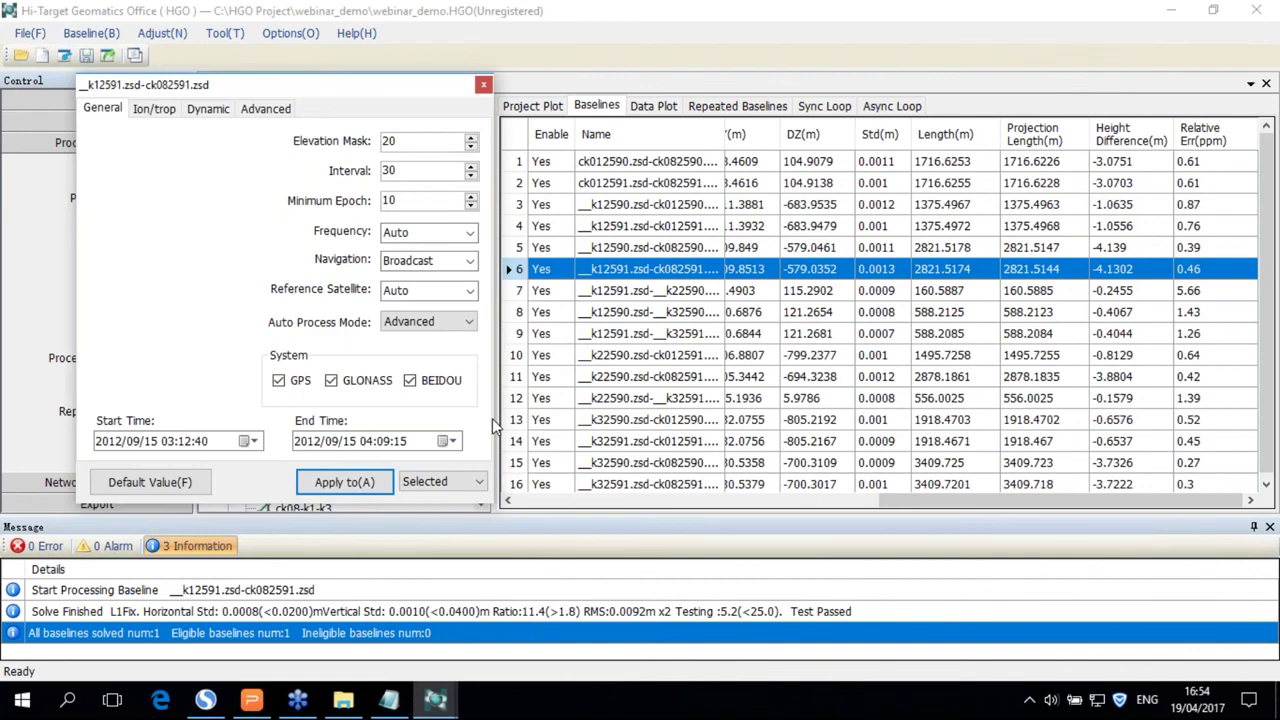
pyautogui.click(471, 141)
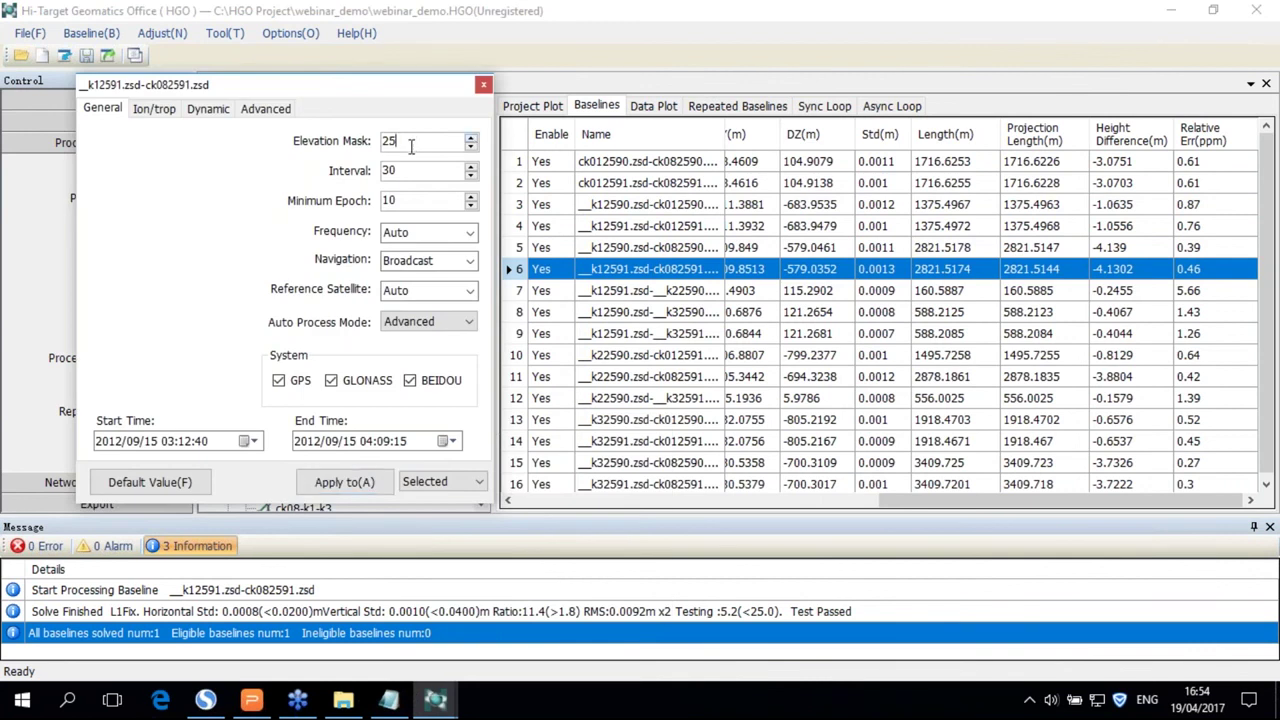
pyautogui.click(350, 482)
pyautogui.click(105, 233)
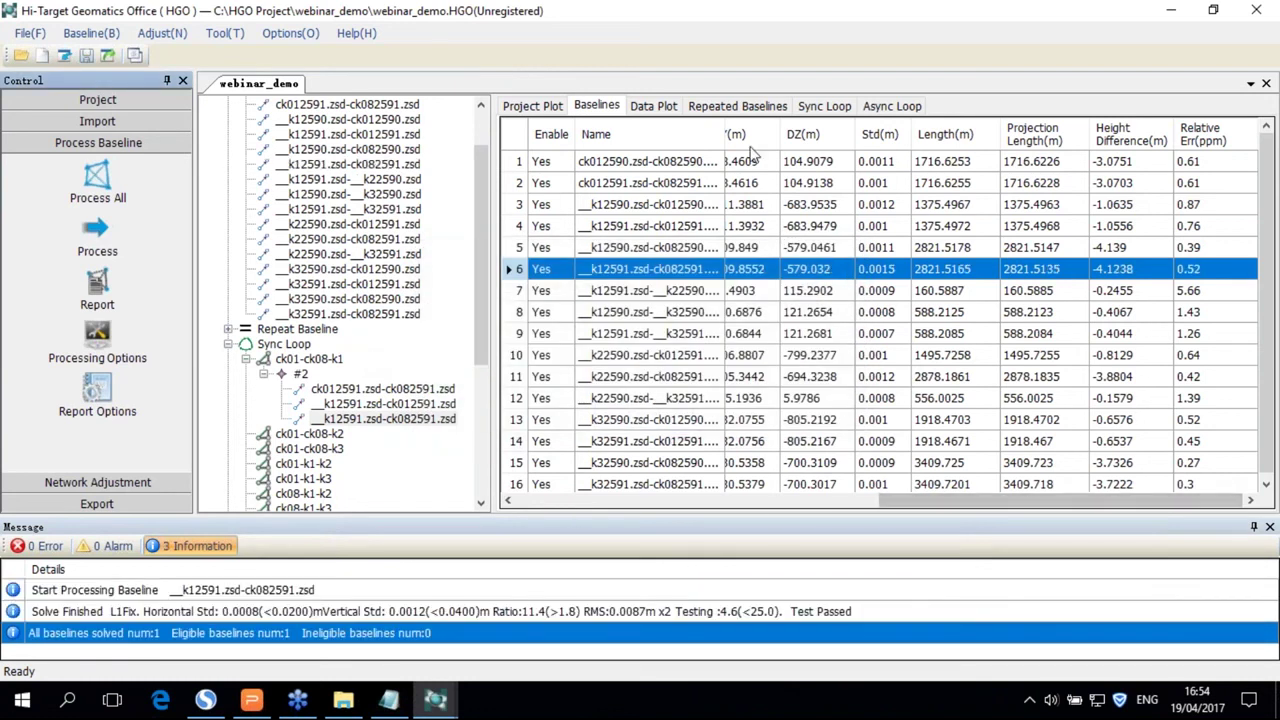
pyautogui.click(737, 105)
# - Inspect the ck08-k1-k3 #1 and ck01-k1-k3 #2 synchronous loop closures
pyautogui.click(824, 105)
pyautogui.click(736, 357)
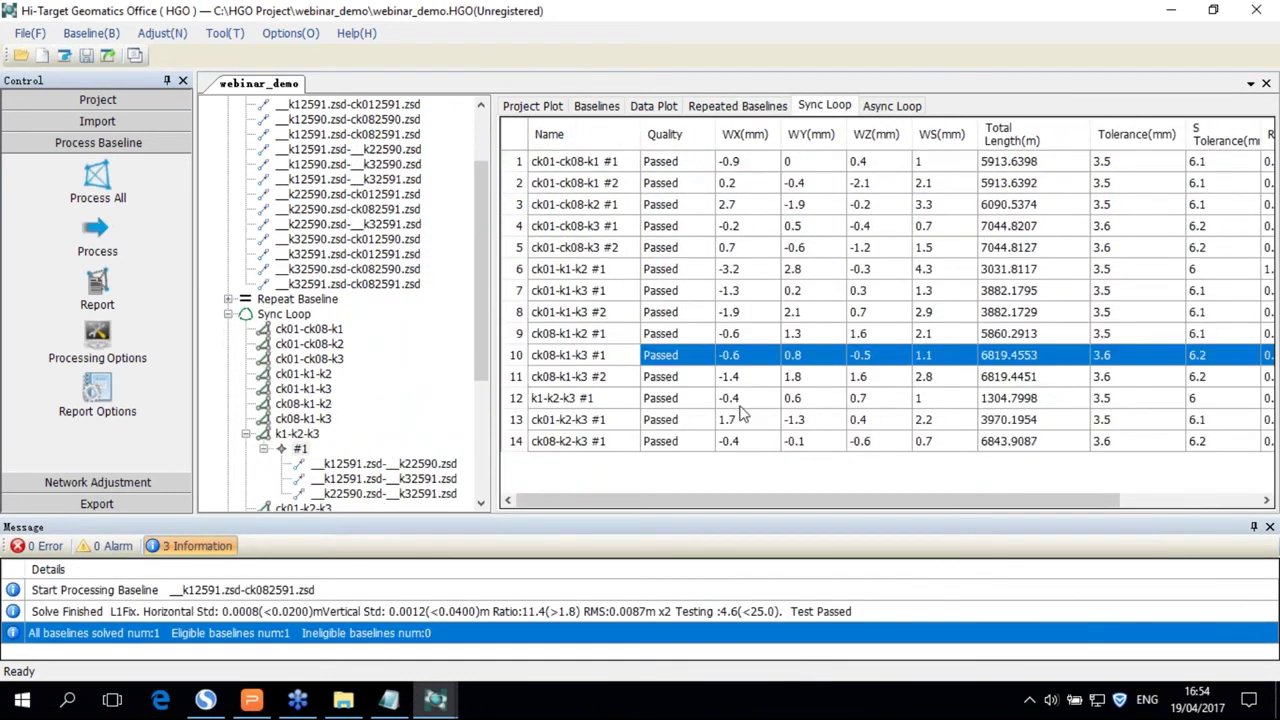
pyautogui.click(748, 312)
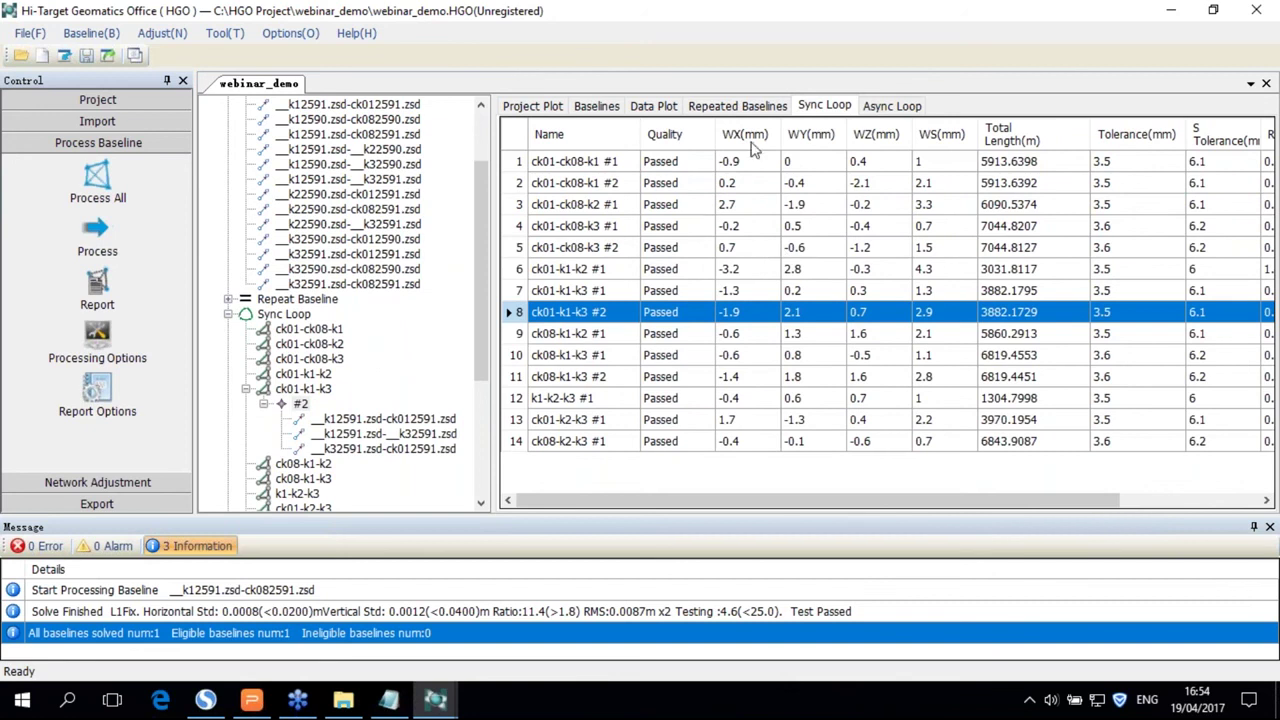
# - Review the Project Plot, Baselines, Data Plot, Repeated Baselines, Sync and Async Loop tabs
pyautogui.click(546, 110)
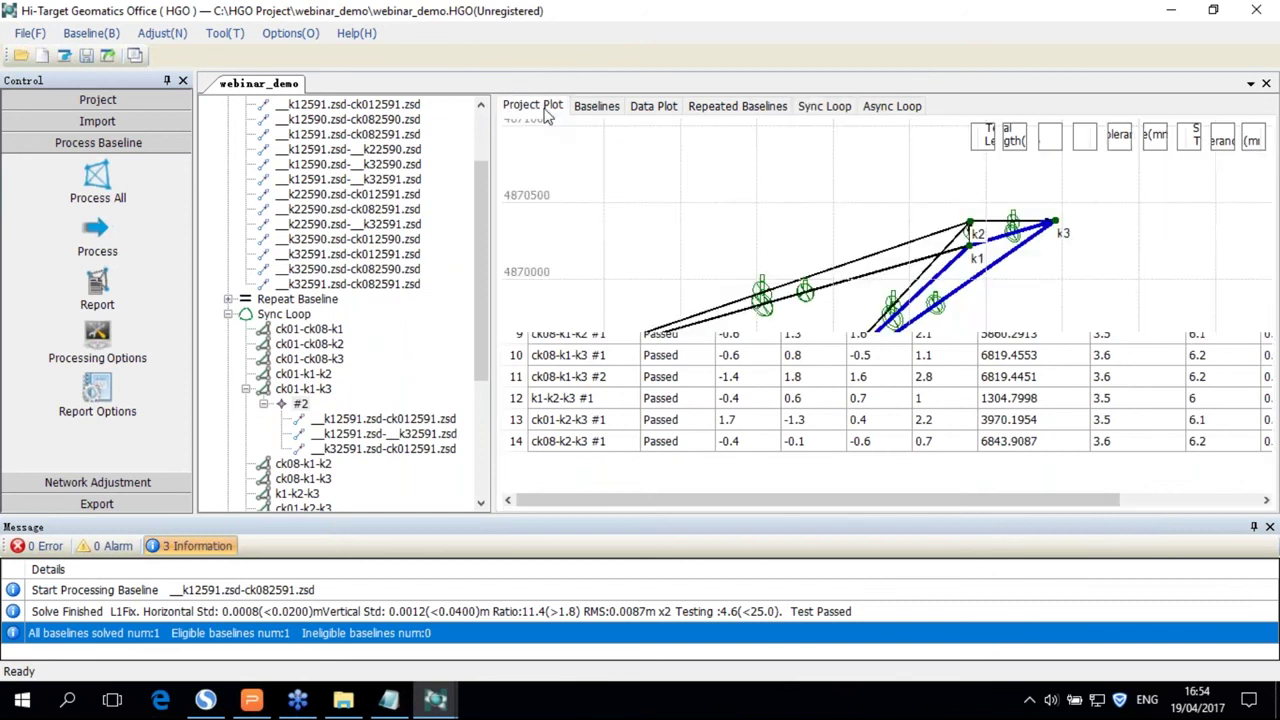
pyautogui.click(598, 106)
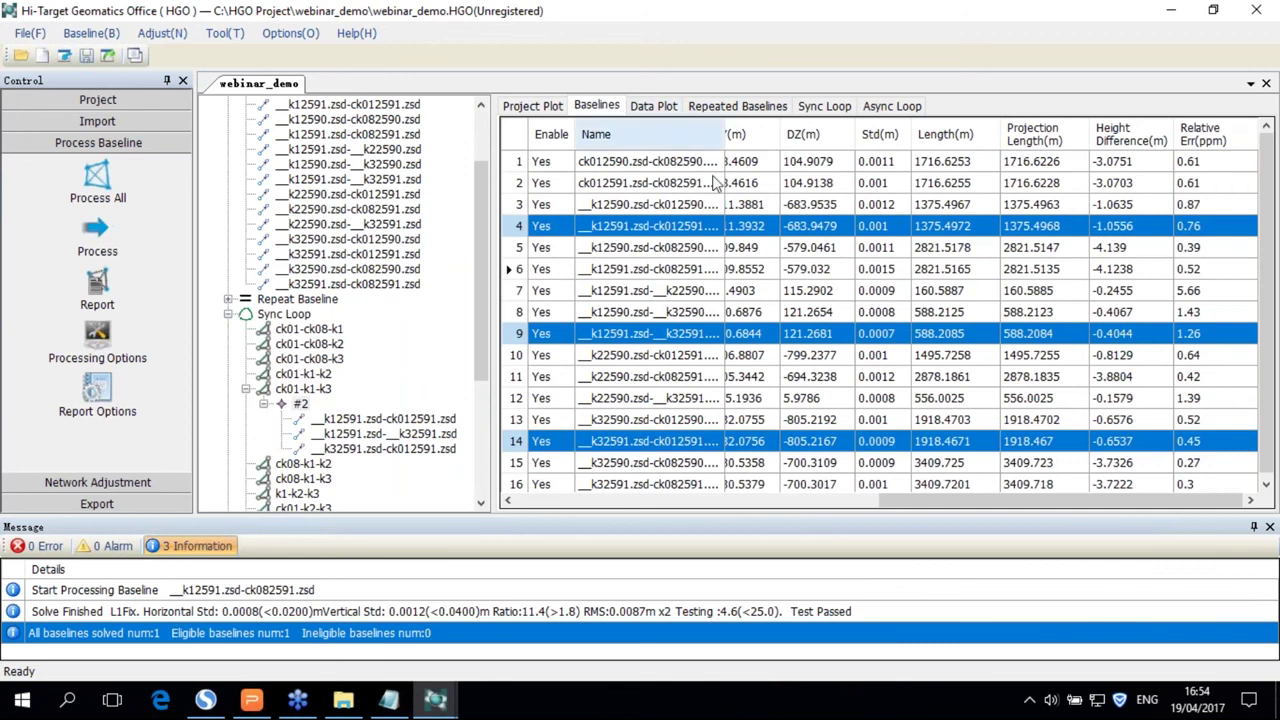
pyautogui.click(668, 105)
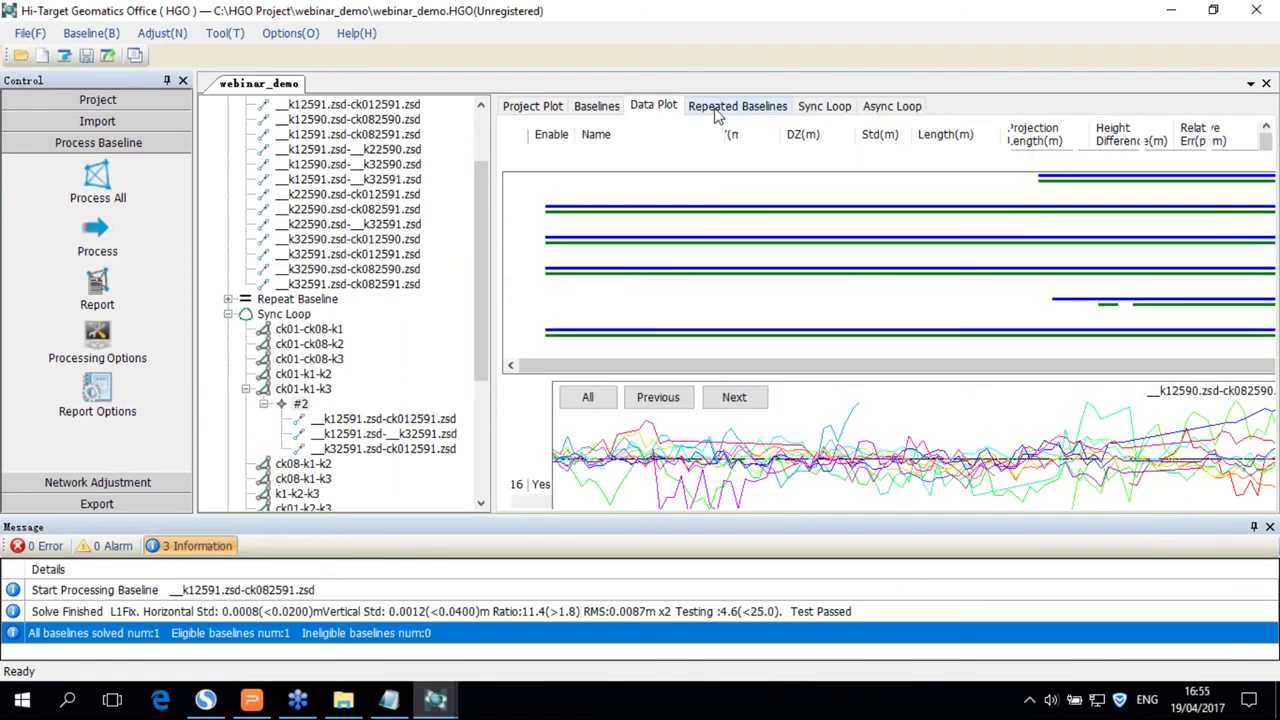
pyautogui.click(718, 108)
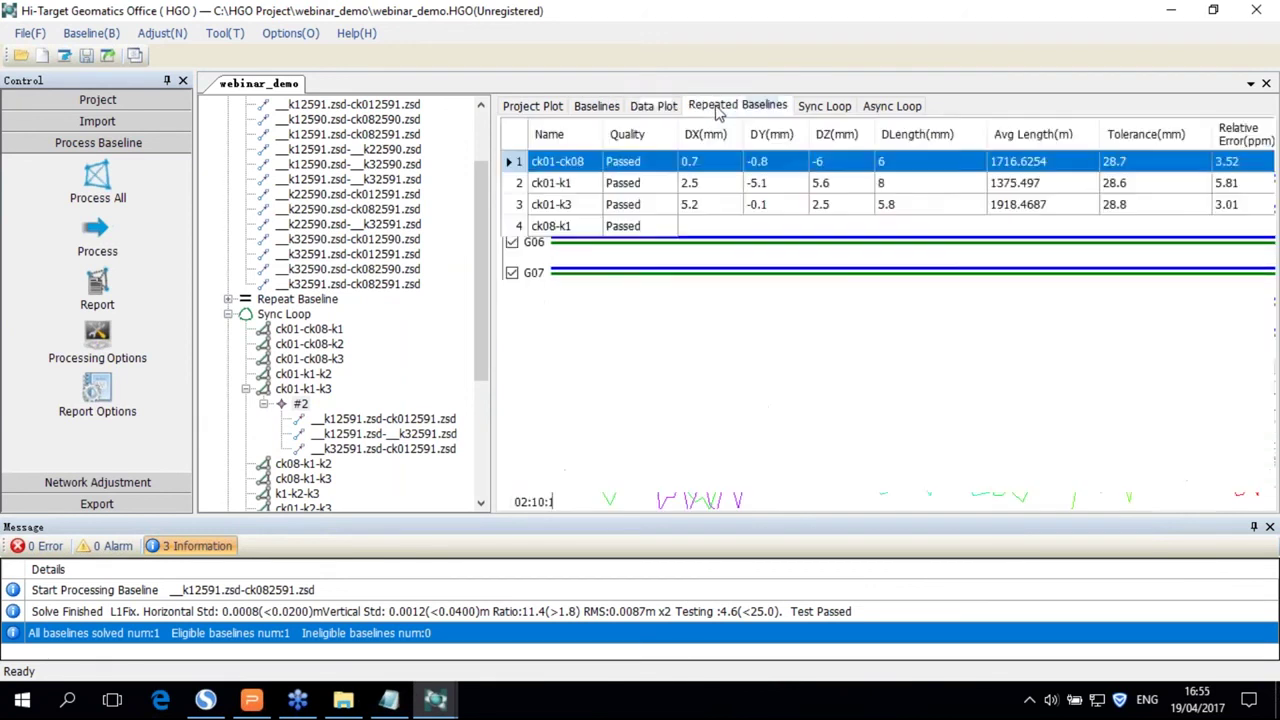
pyautogui.click(840, 106)
pyautogui.click(872, 106)
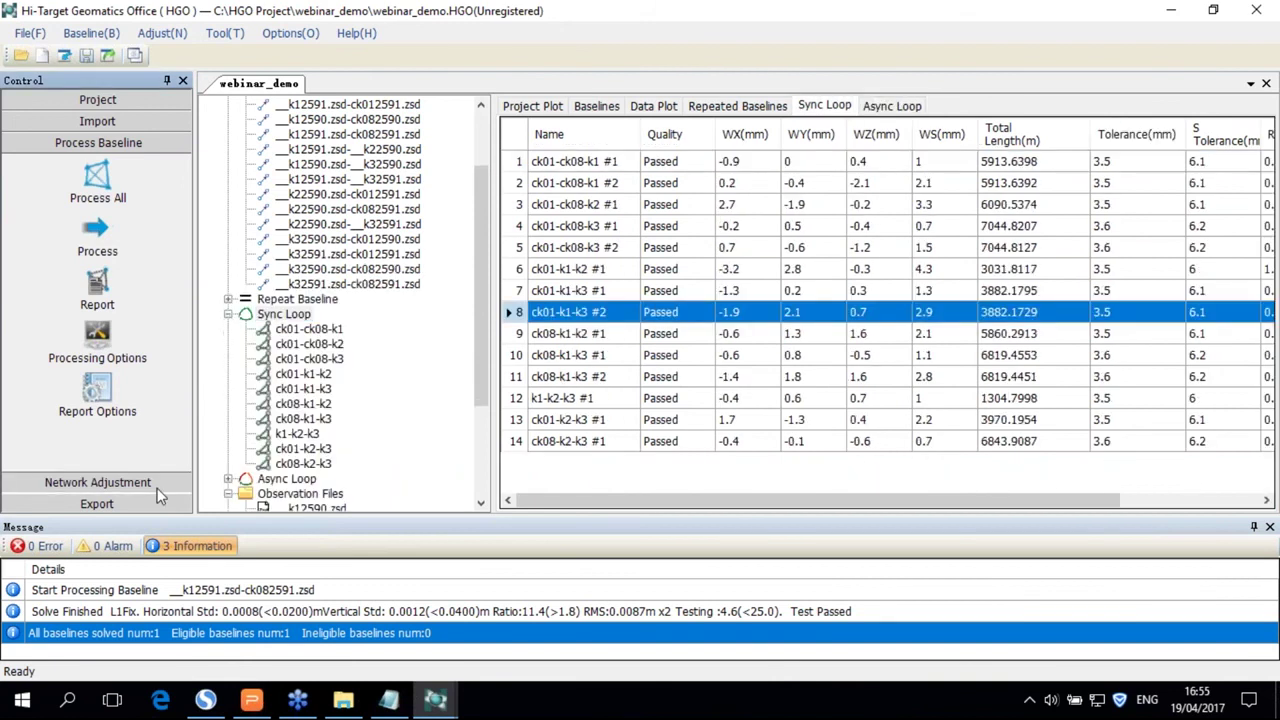
pyautogui.click(97, 482)
# - In Network Adjust, compare 3D and 2D Biased options, then keep Free adjustment with WGS84 Datum
pyautogui.click(96, 203)
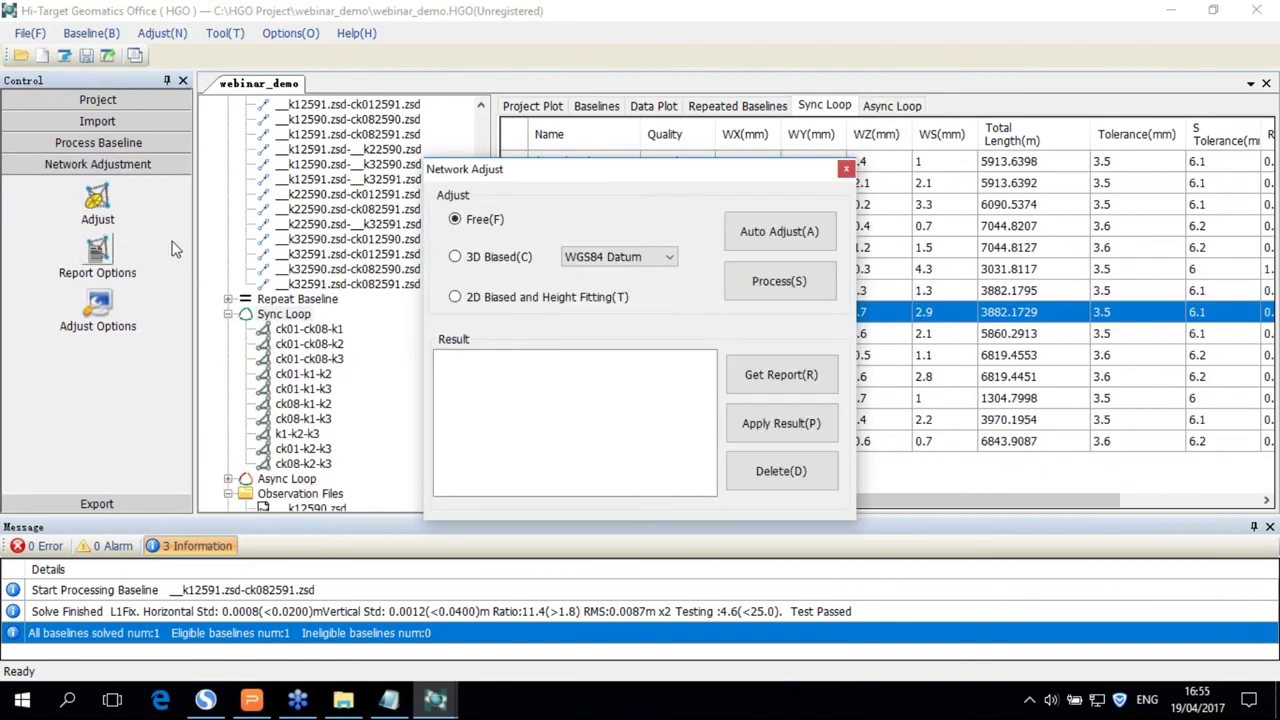
pyautogui.click(506, 257)
pyautogui.click(493, 300)
pyautogui.click(493, 230)
pyautogui.click(668, 258)
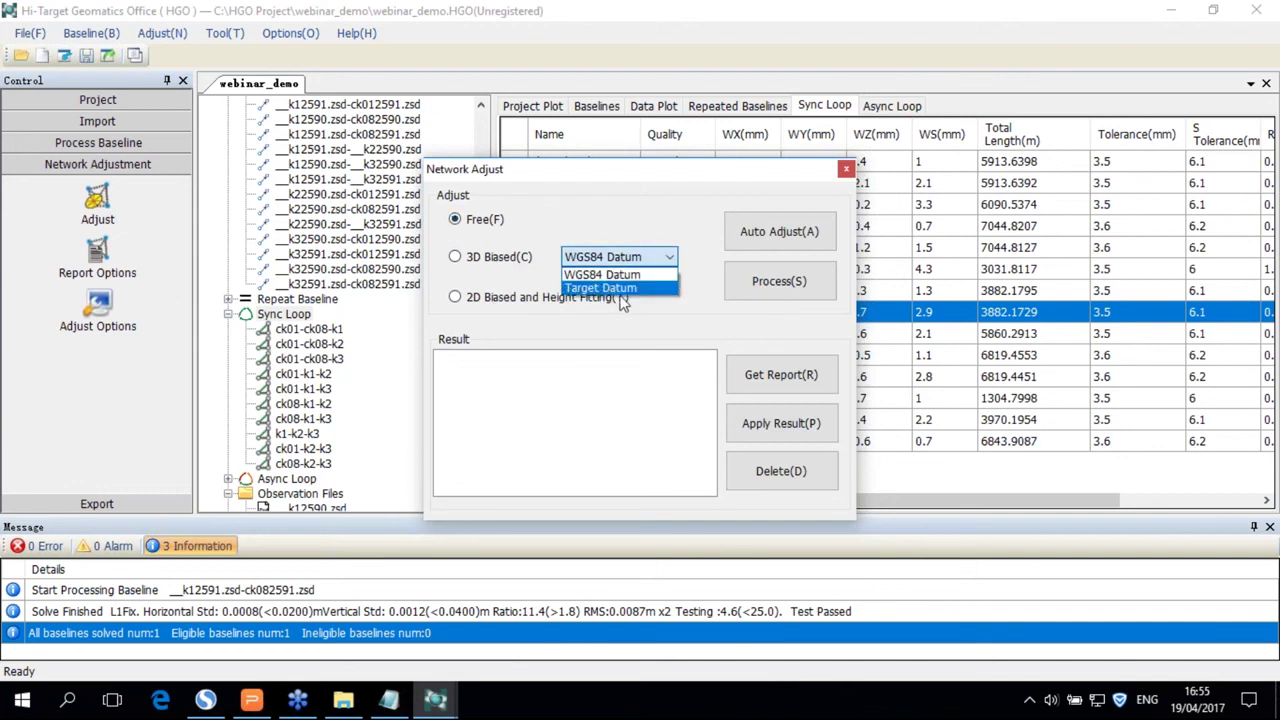
pyautogui.click(664, 226)
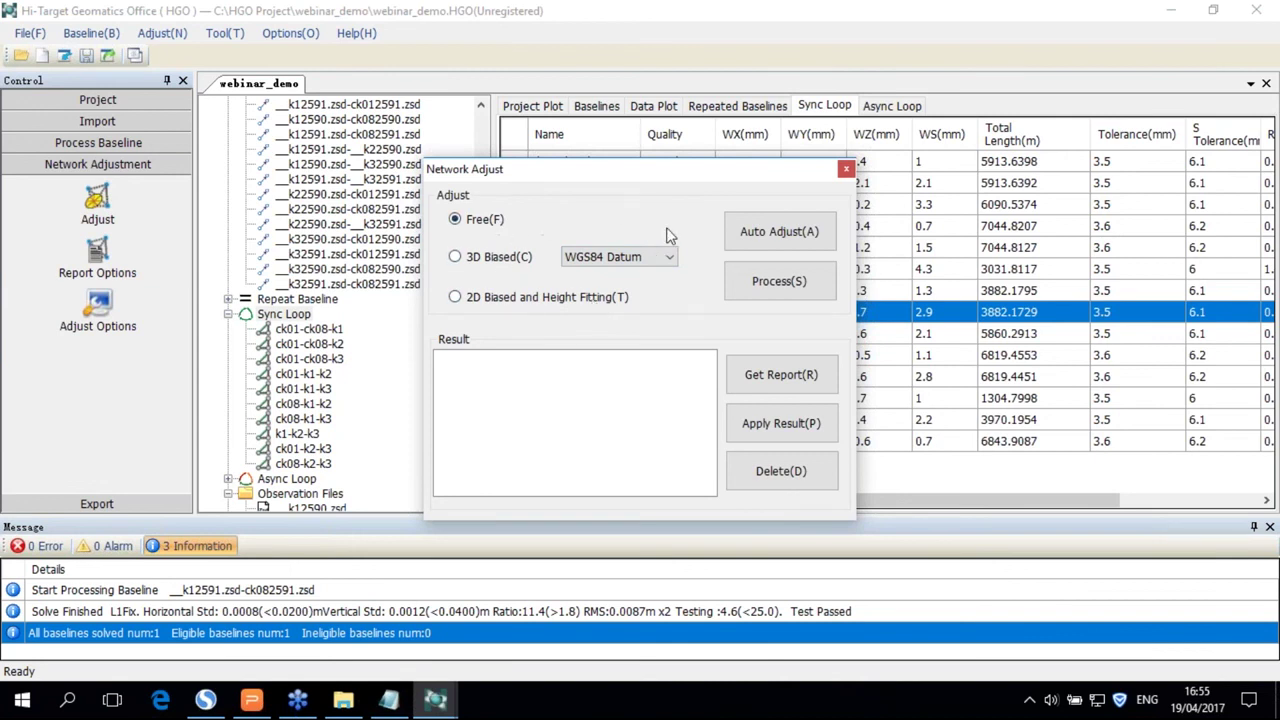
# - Run Auto Adjust, check the alarm about insufficient height-fitting points, and close the dialog
pyautogui.click(755, 240)
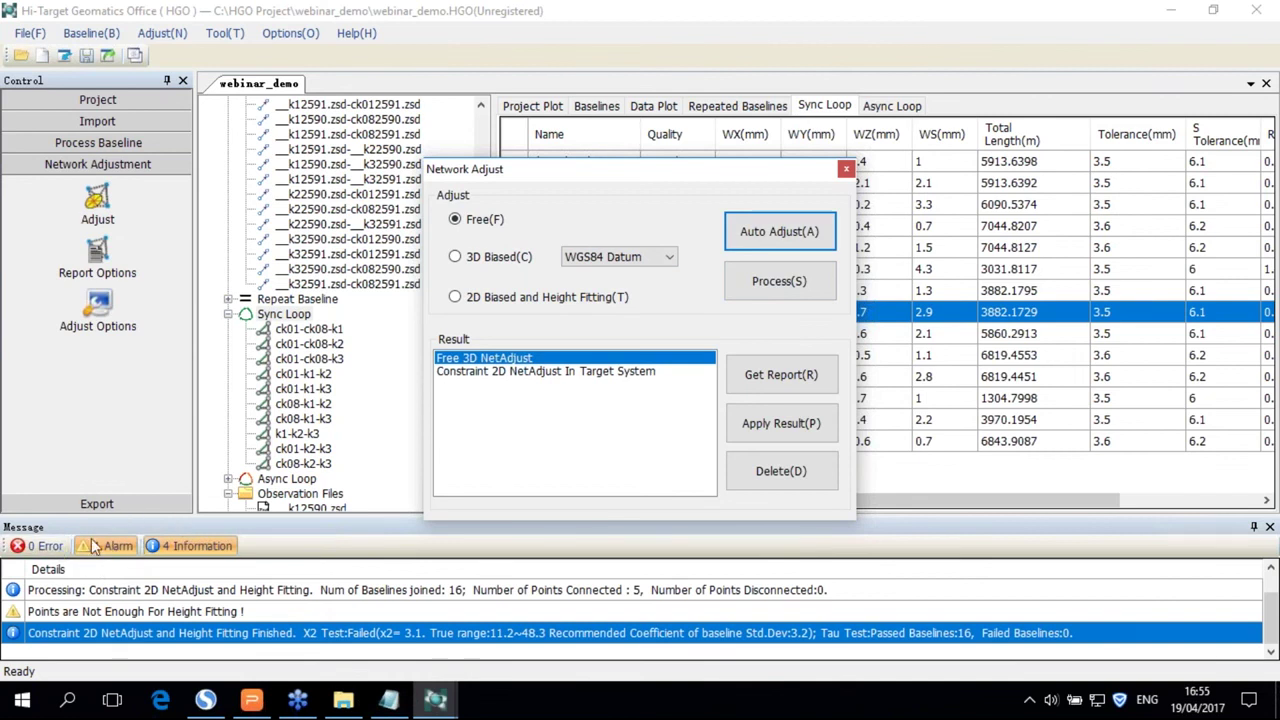
pyautogui.click(195, 546)
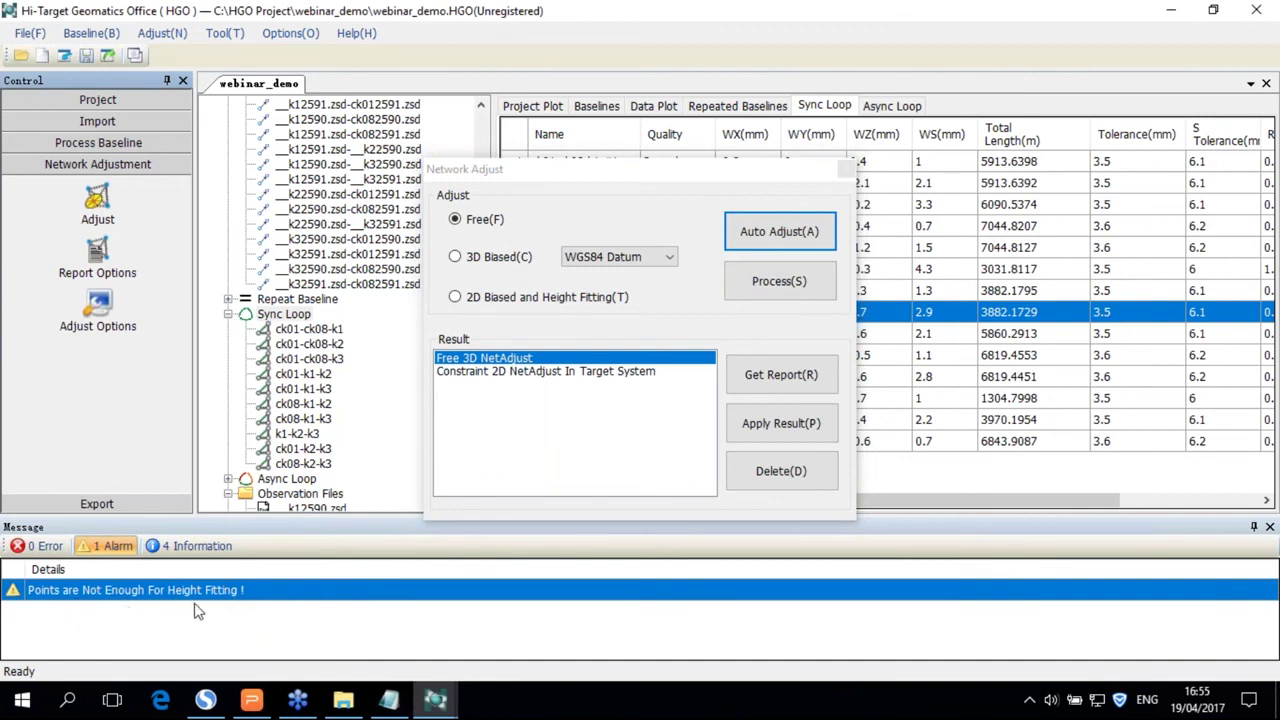
pyautogui.click(845, 174)
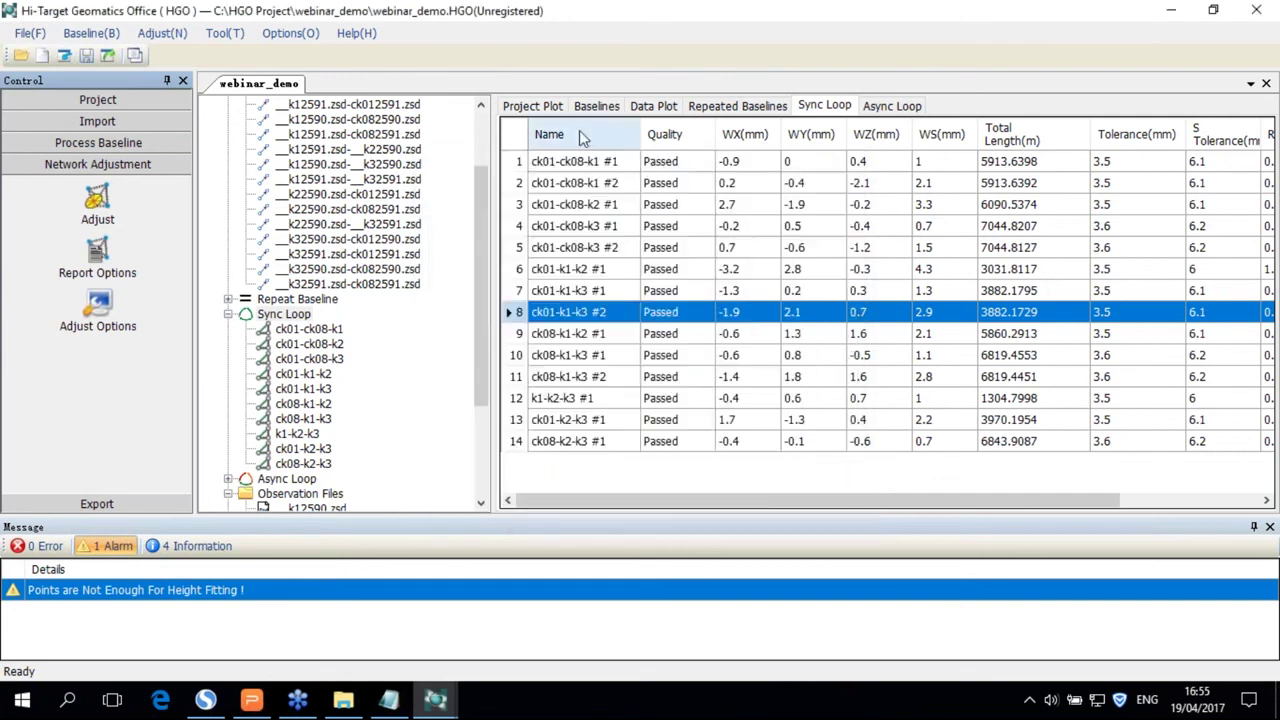
# - Check the network plot with error ellipses, the baselines table, and point k1's coordinates
pyautogui.click(533, 106)
pyautogui.moveTo(486, 213); pyautogui.dragTo(487, 158)
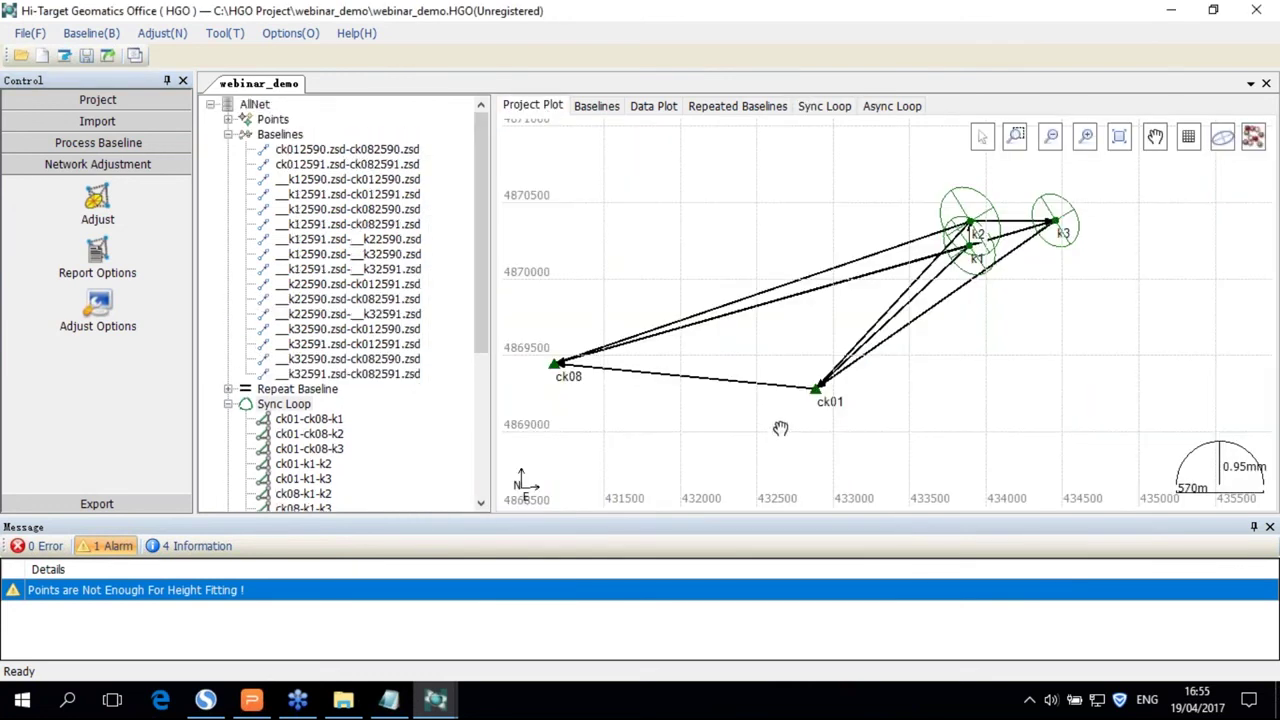
pyautogui.click(603, 108)
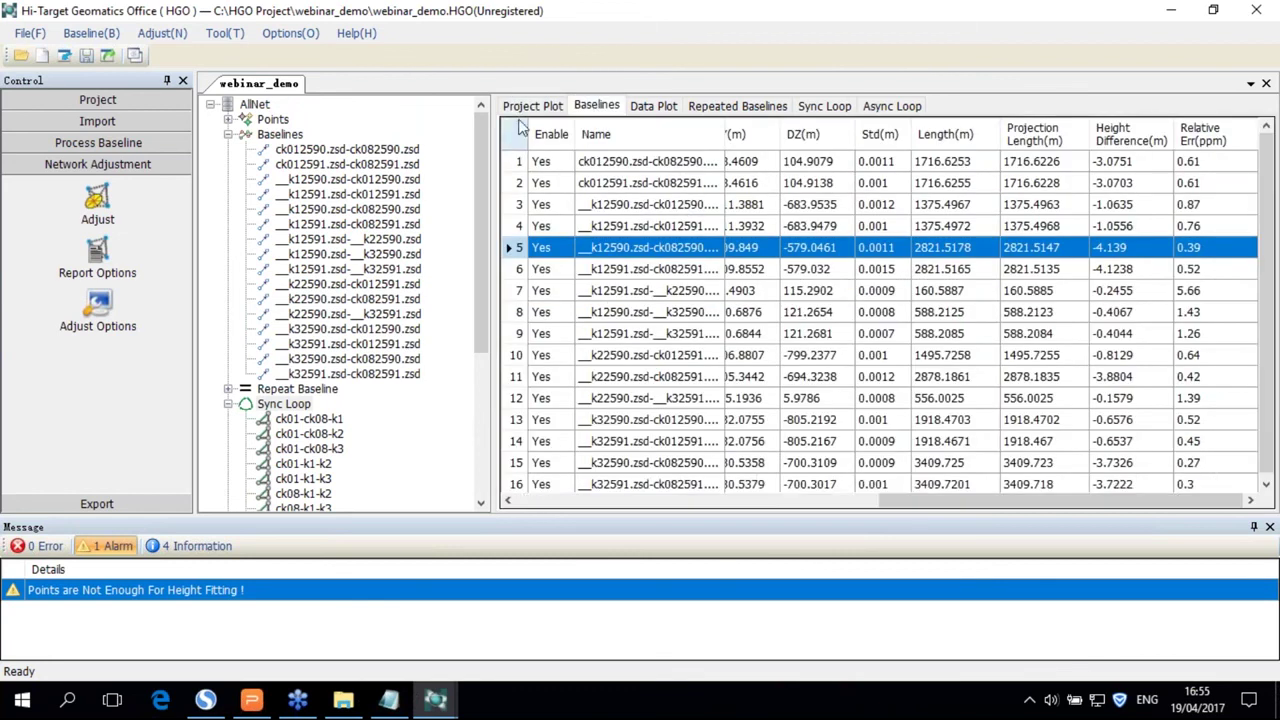
pyautogui.click(530, 106)
pyautogui.click(275, 122)
pyautogui.click(568, 204)
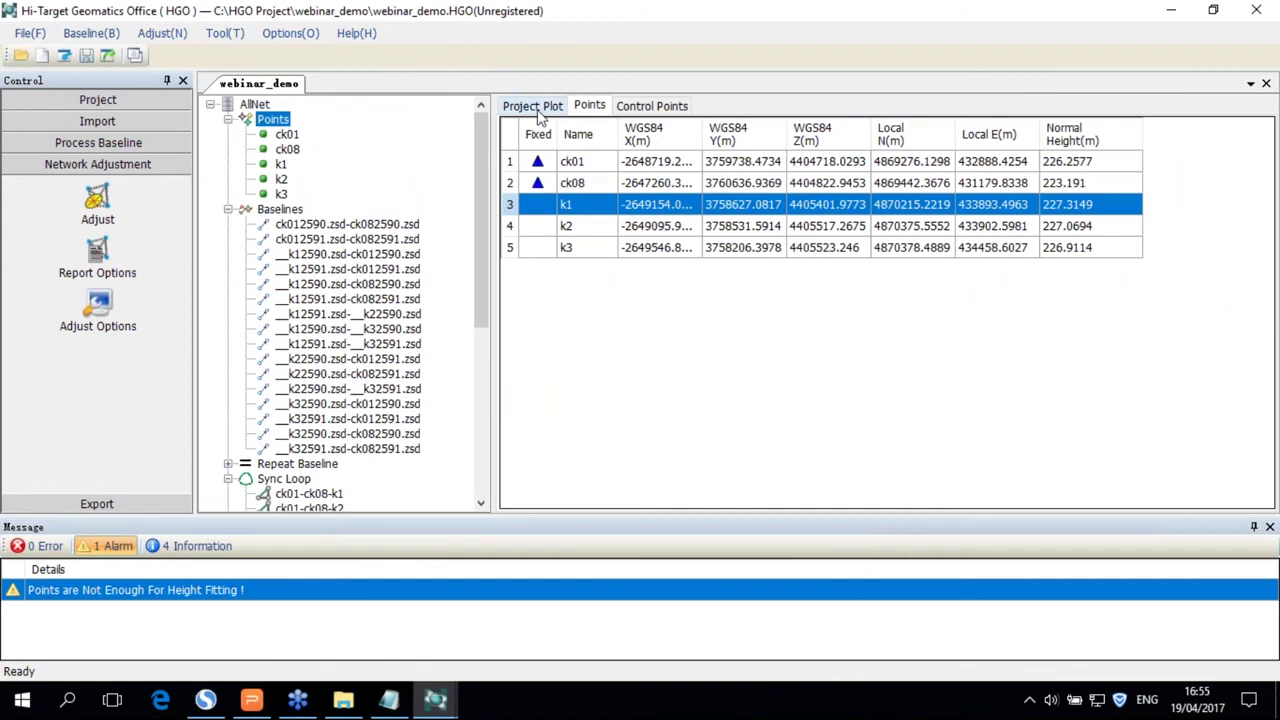
pyautogui.click(538, 108)
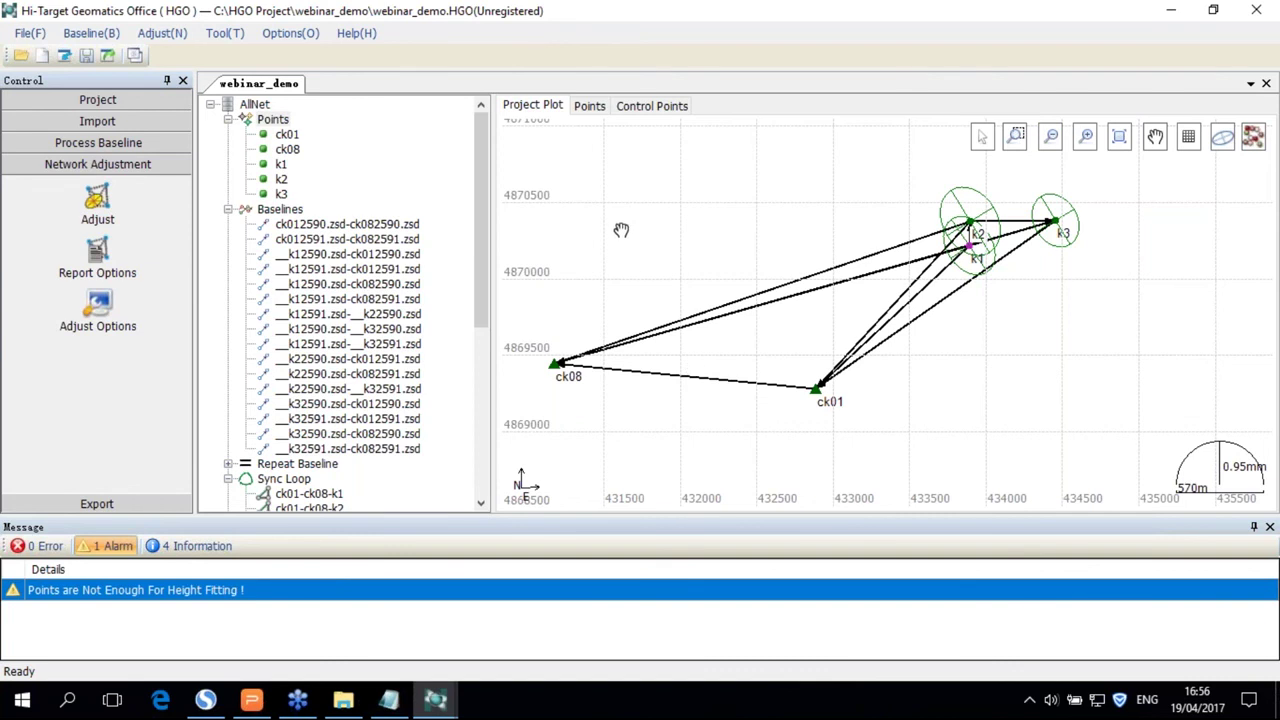
pyautogui.click(589, 106)
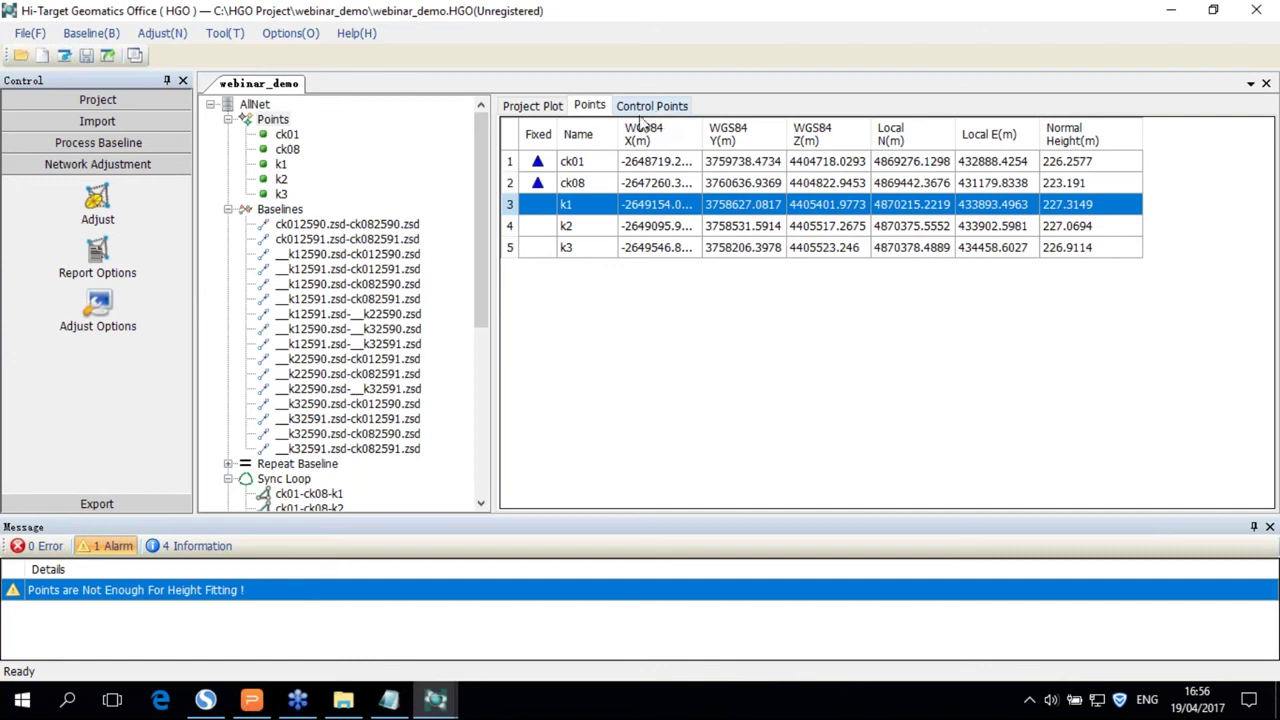
# - Get the report for the Constraint 2D NetAdjust In Target System result
pyautogui.click(104, 202)
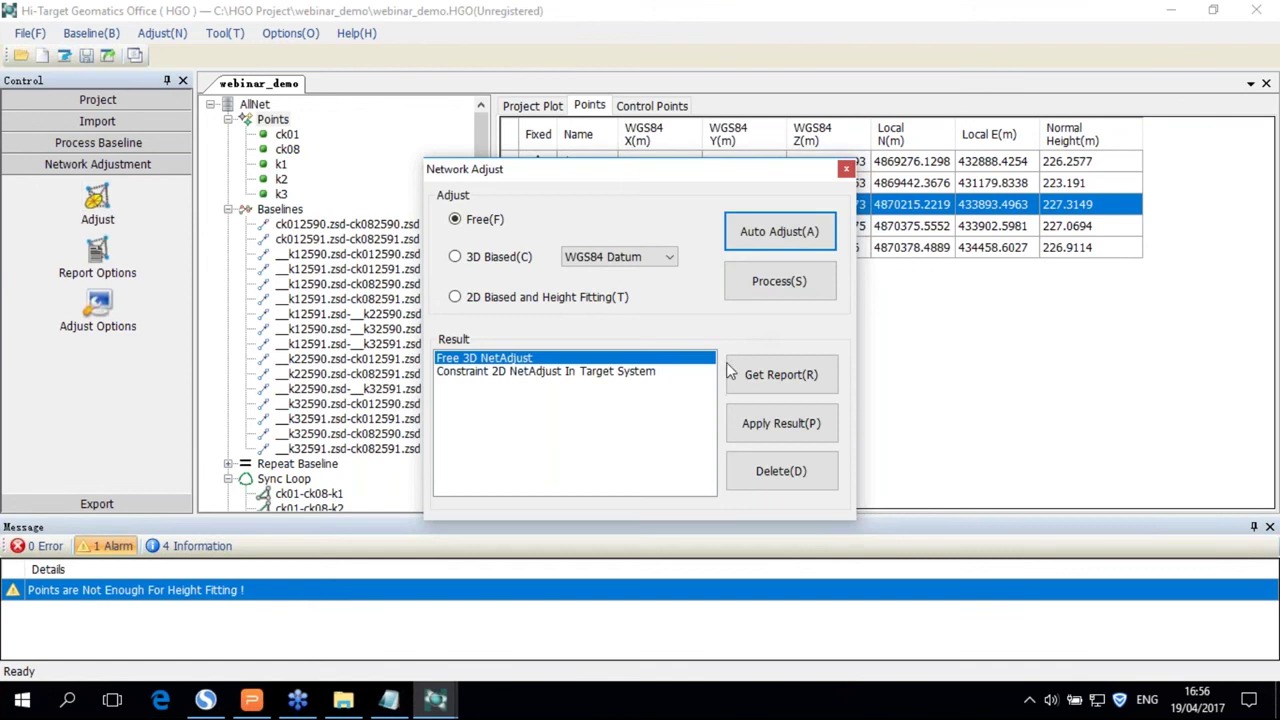
pyautogui.click(672, 373)
pyautogui.click(787, 375)
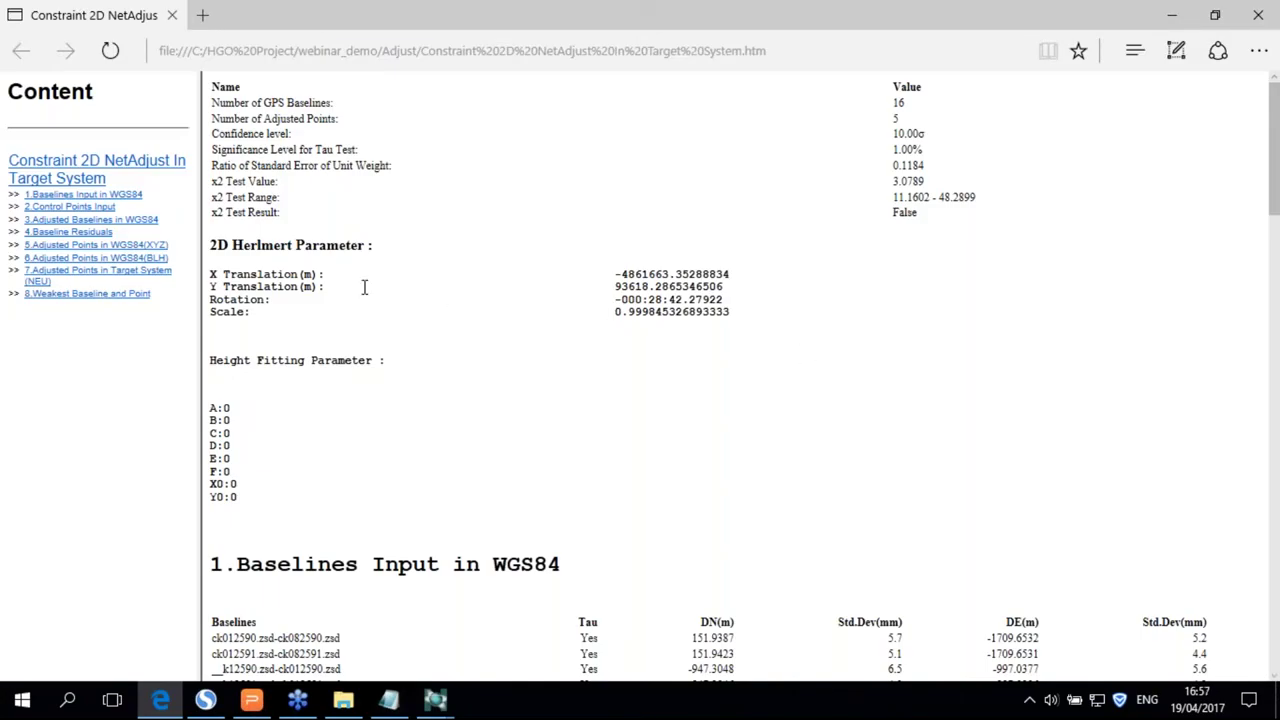
# - Review the 2D Helmert parameters, then scroll down to section 4, Baseline Residuals for 16 baselines
pyautogui.moveTo(246, 272); pyautogui.dragTo(763, 317)
pyautogui.click(757, 318)
pyautogui.scroll(-1, 634, 303)
pyautogui.scroll(-2, 634, 303)
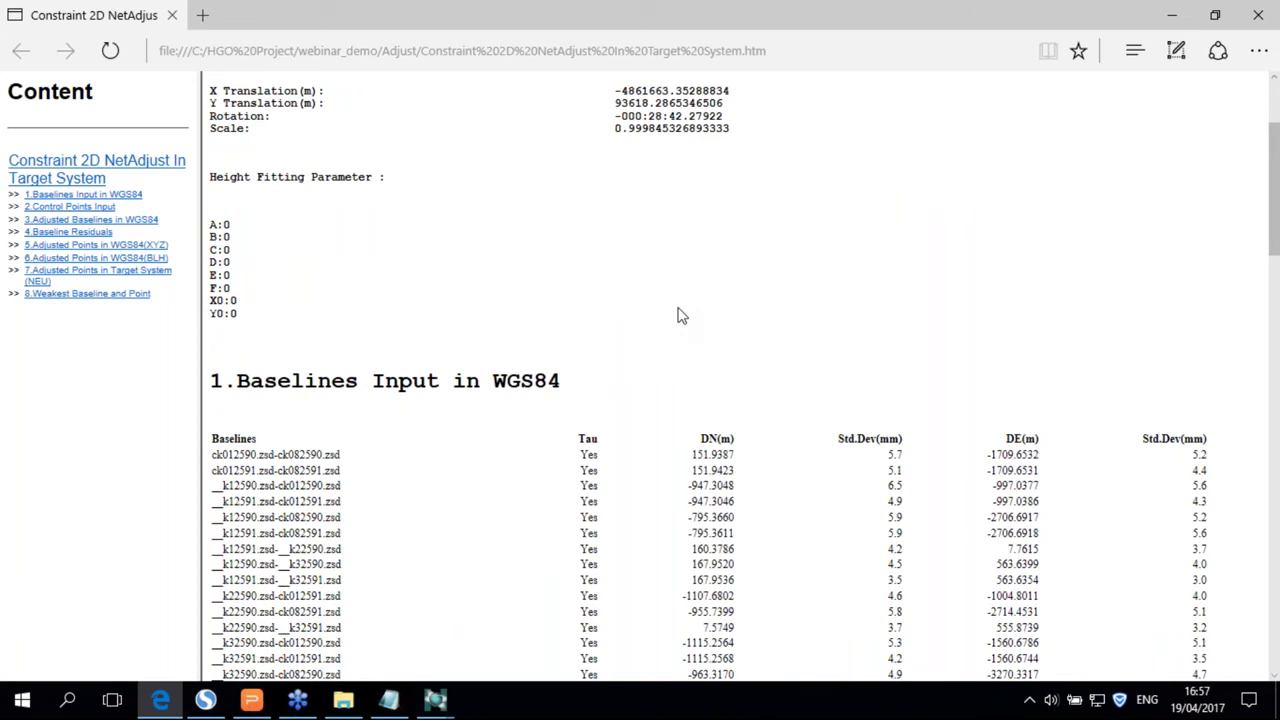
pyautogui.scroll(-1, 678, 310)
pyautogui.scroll(-3, 678, 310)
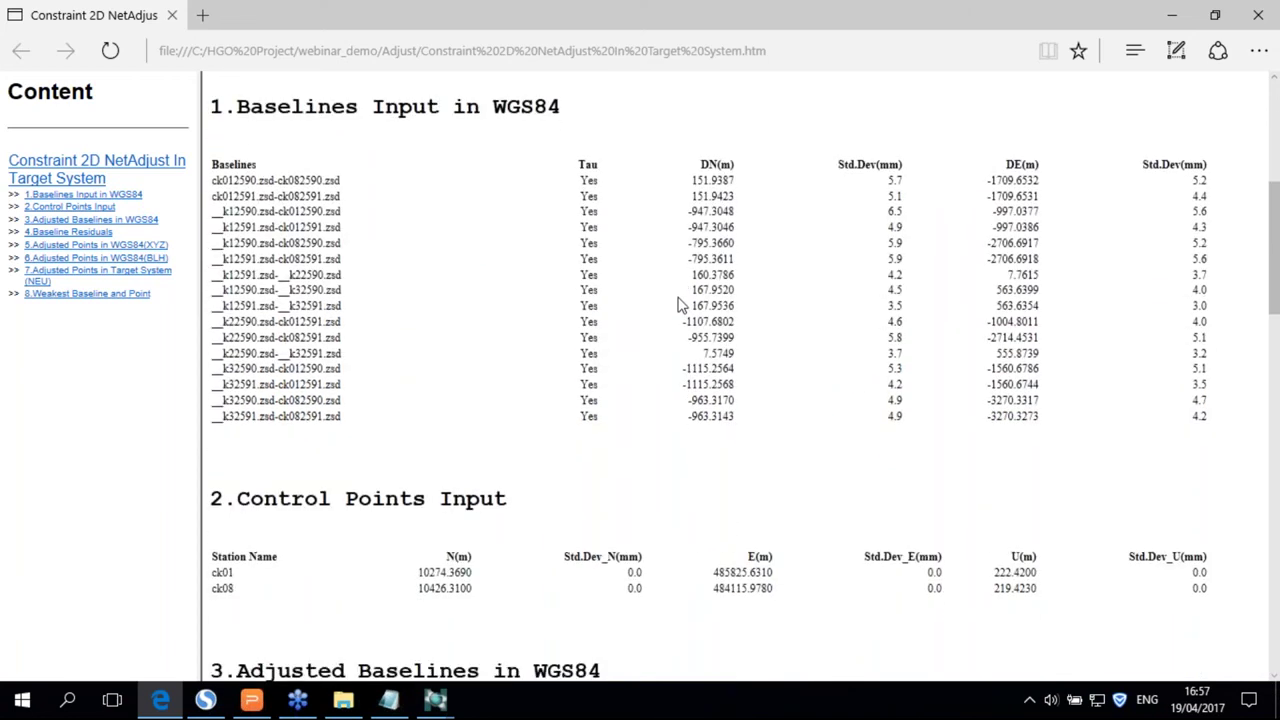
pyautogui.scroll(-3, 678, 305)
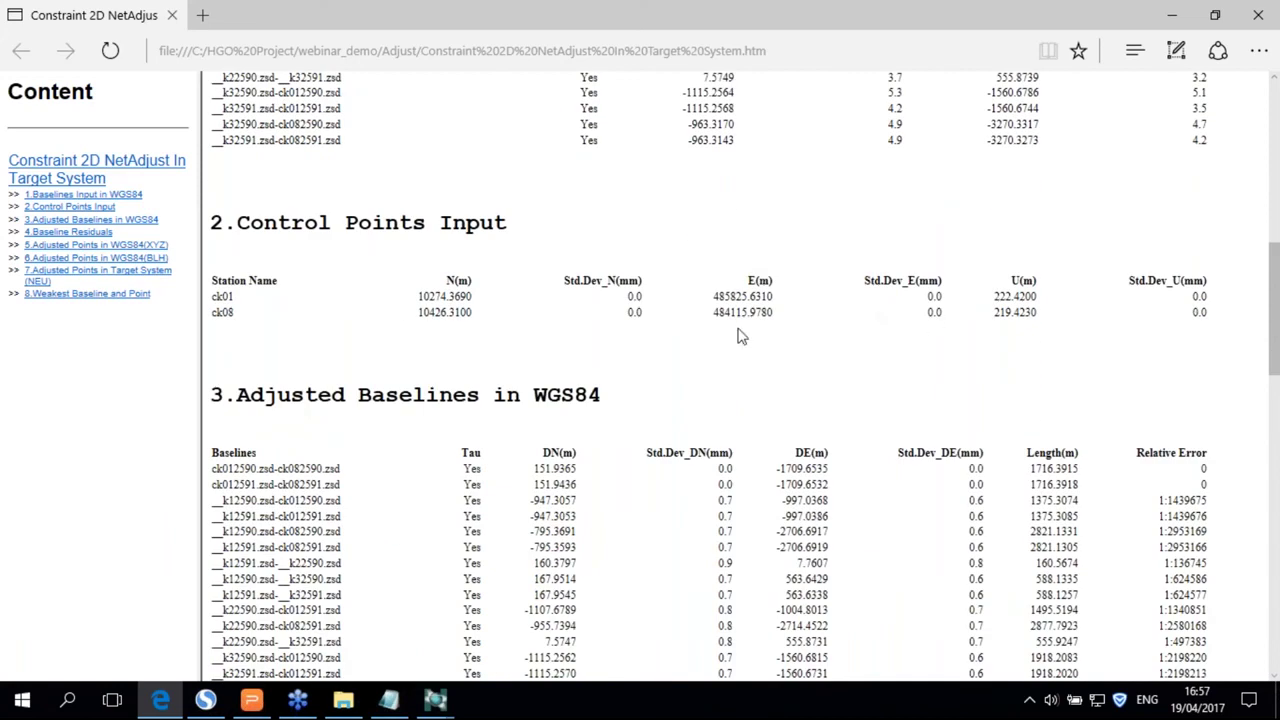
pyautogui.scroll(-1, 763, 330)
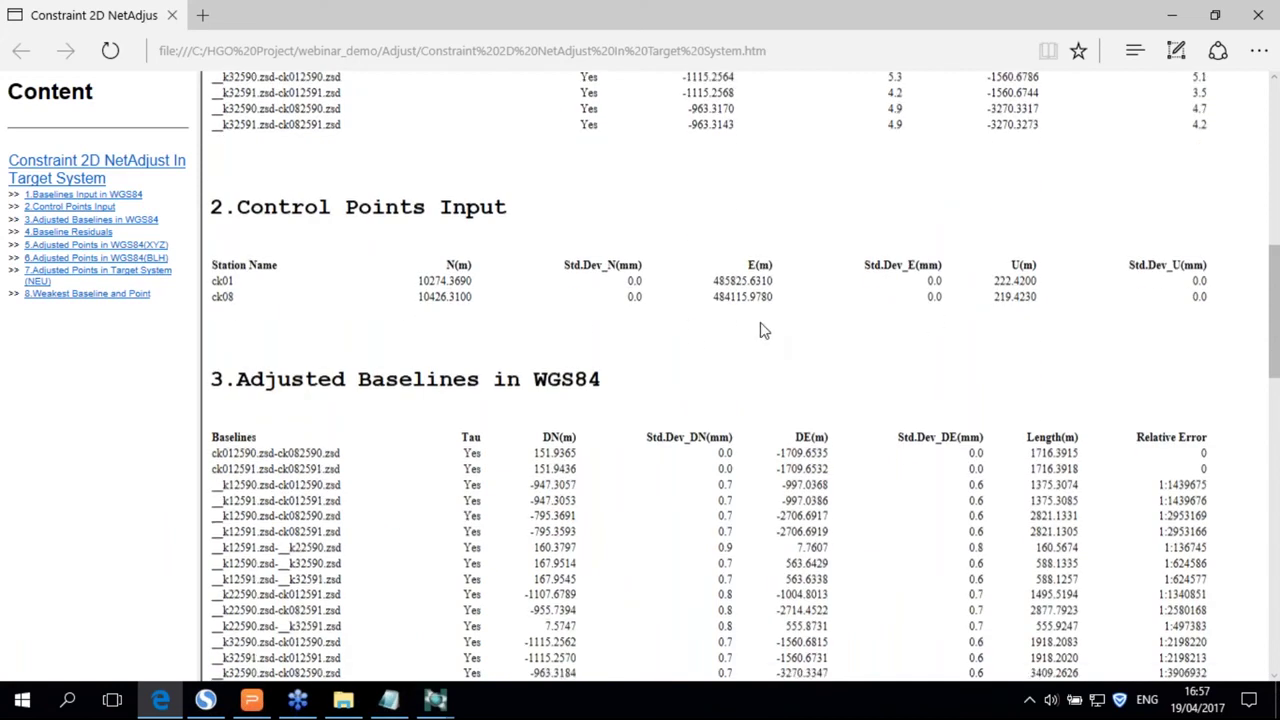
pyautogui.scroll(-1, 763, 330)
pyautogui.scroll(-1, 763, 330)
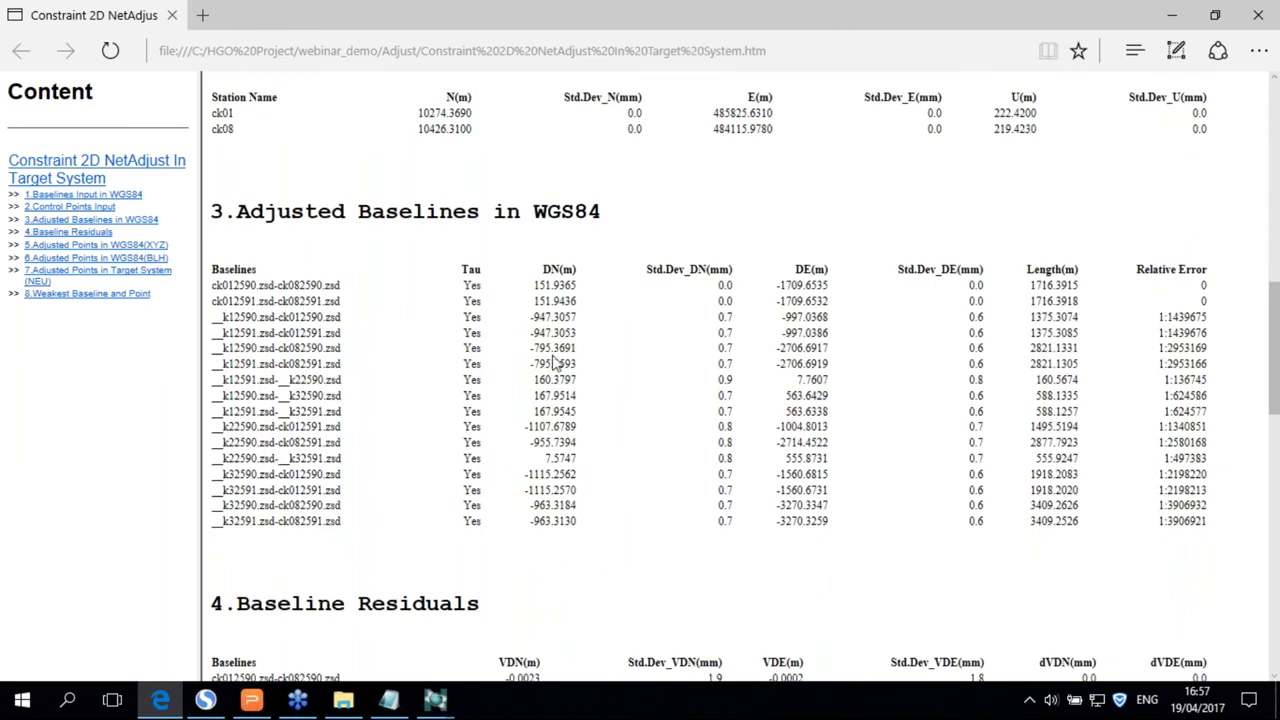
pyautogui.scroll(-1, 555, 364)
pyautogui.scroll(-4, 555, 364)
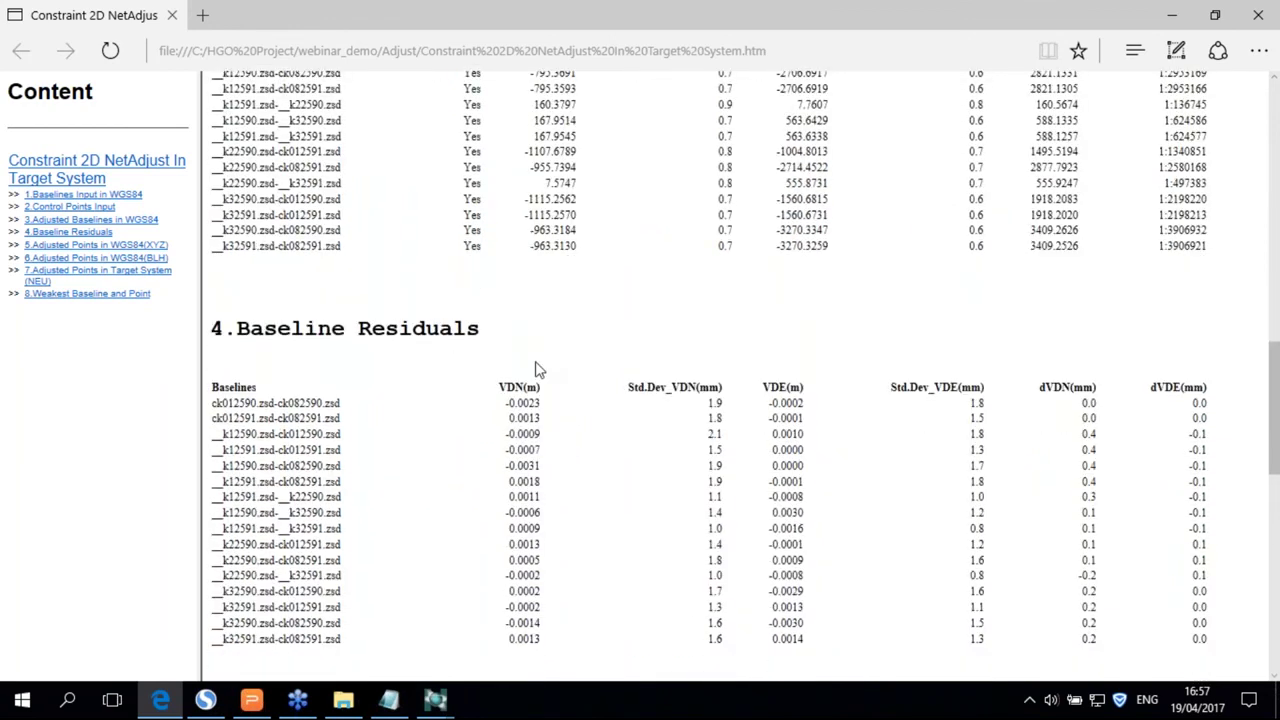
pyautogui.scroll(-1, 535, 369)
pyautogui.scroll(-3, 537, 369)
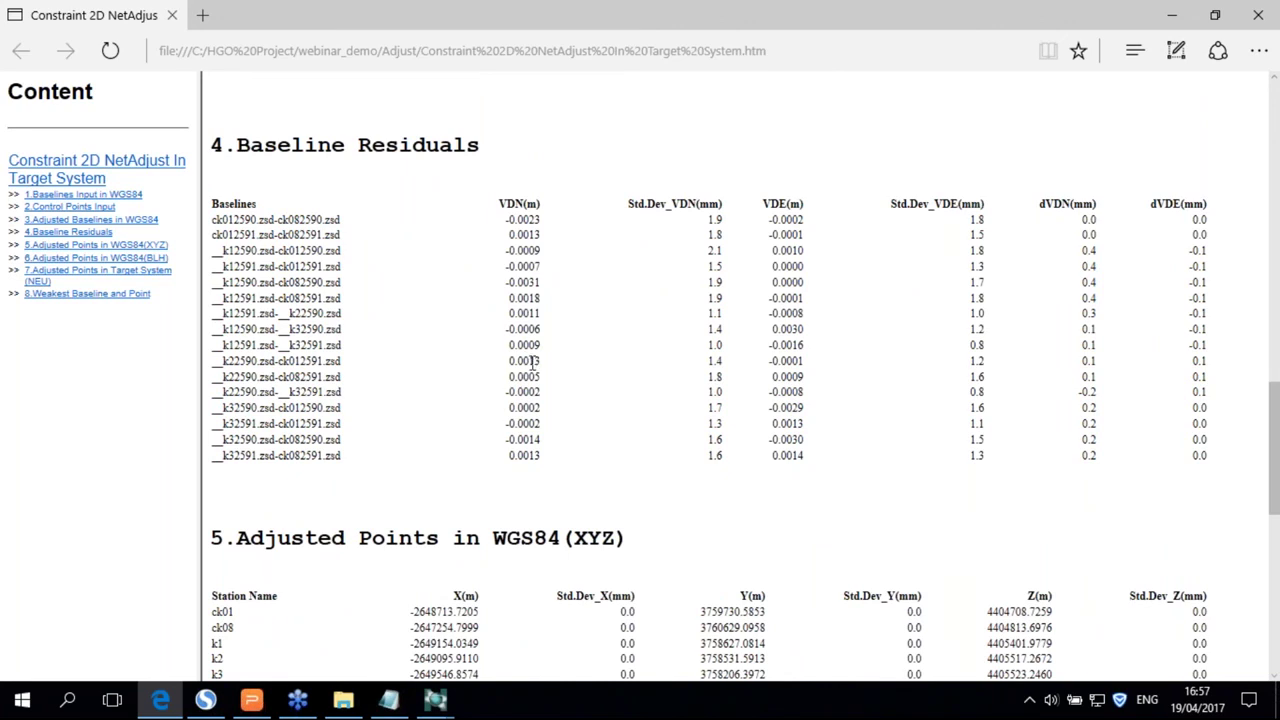
pyautogui.scroll(-1, 544, 364)
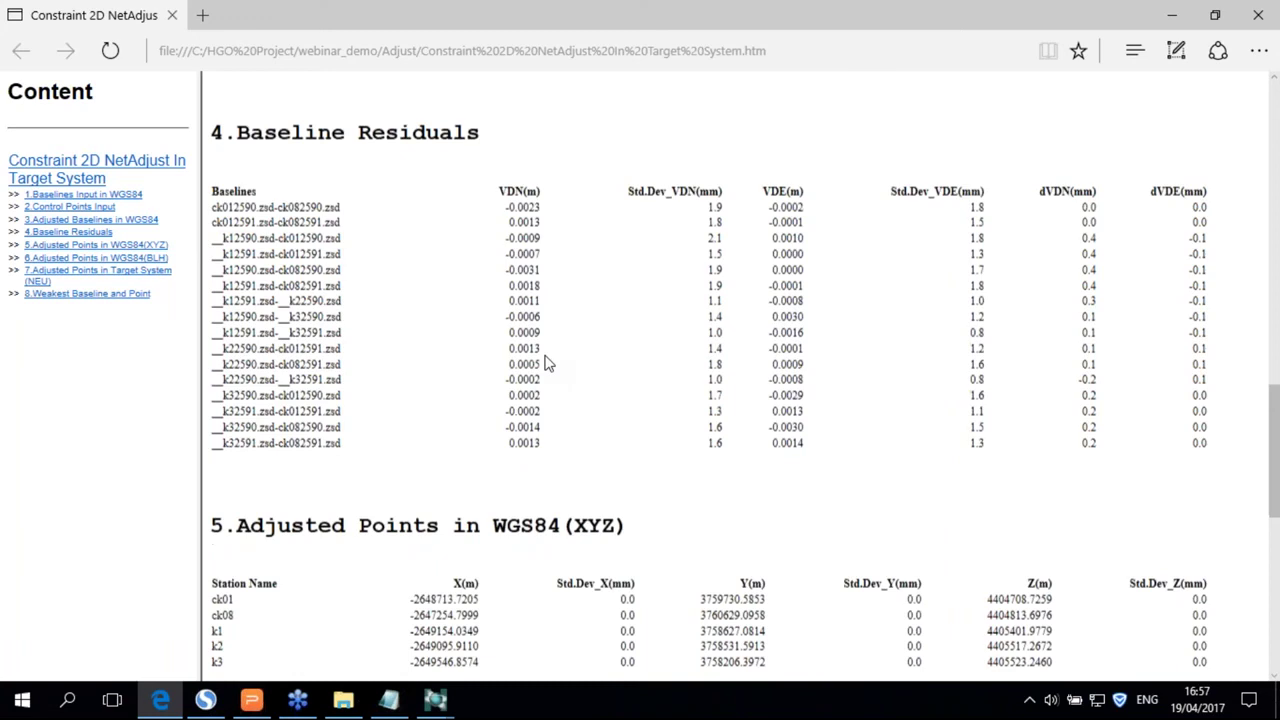
# - Scroll to the Weakest Baseline and Point section, highlighting section 7 NEU rows ck01 to k3
pyautogui.scroll(-4, 544, 364)
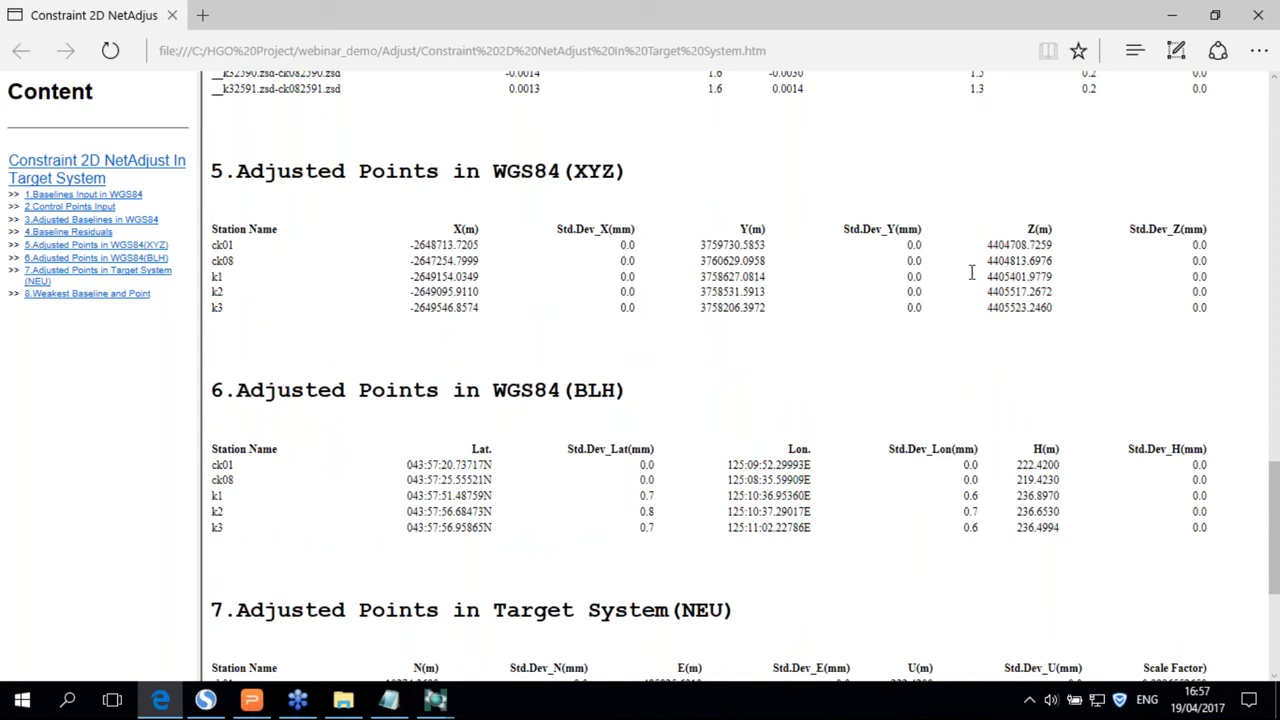
pyautogui.scroll(-1, 628, 415)
pyautogui.scroll(-2, 625, 416)
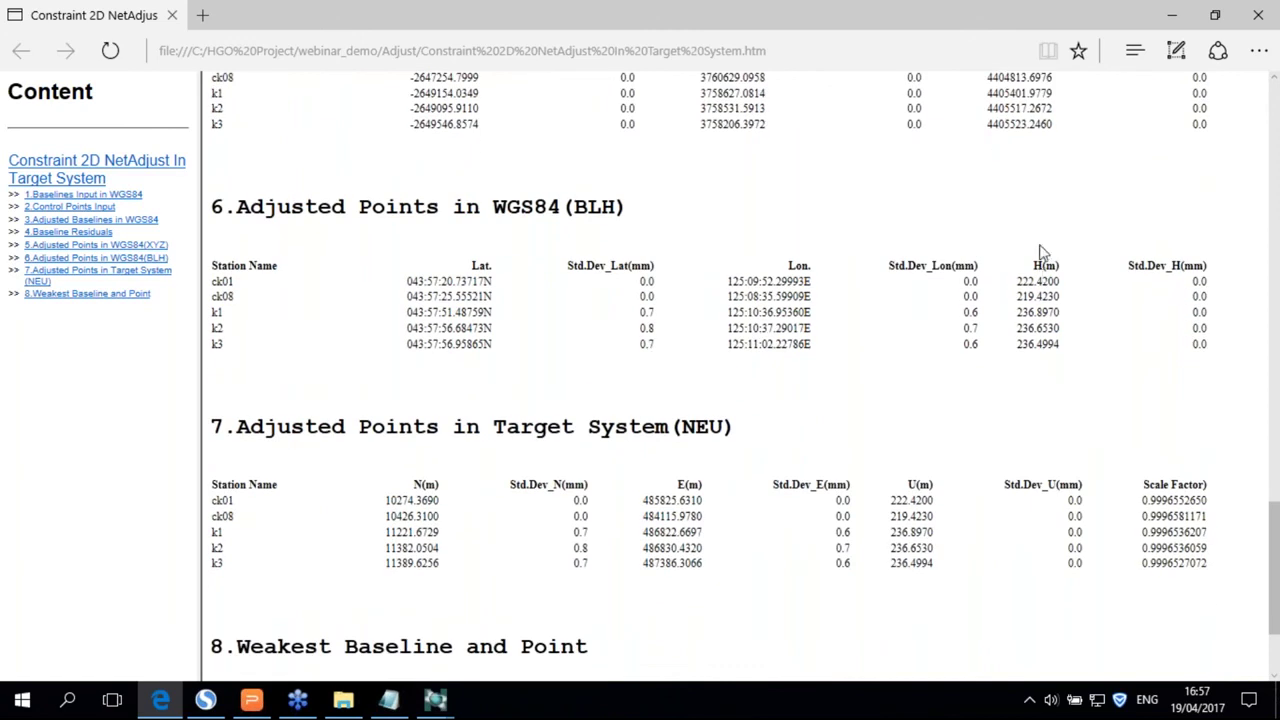
pyautogui.scroll(-1, 606, 274)
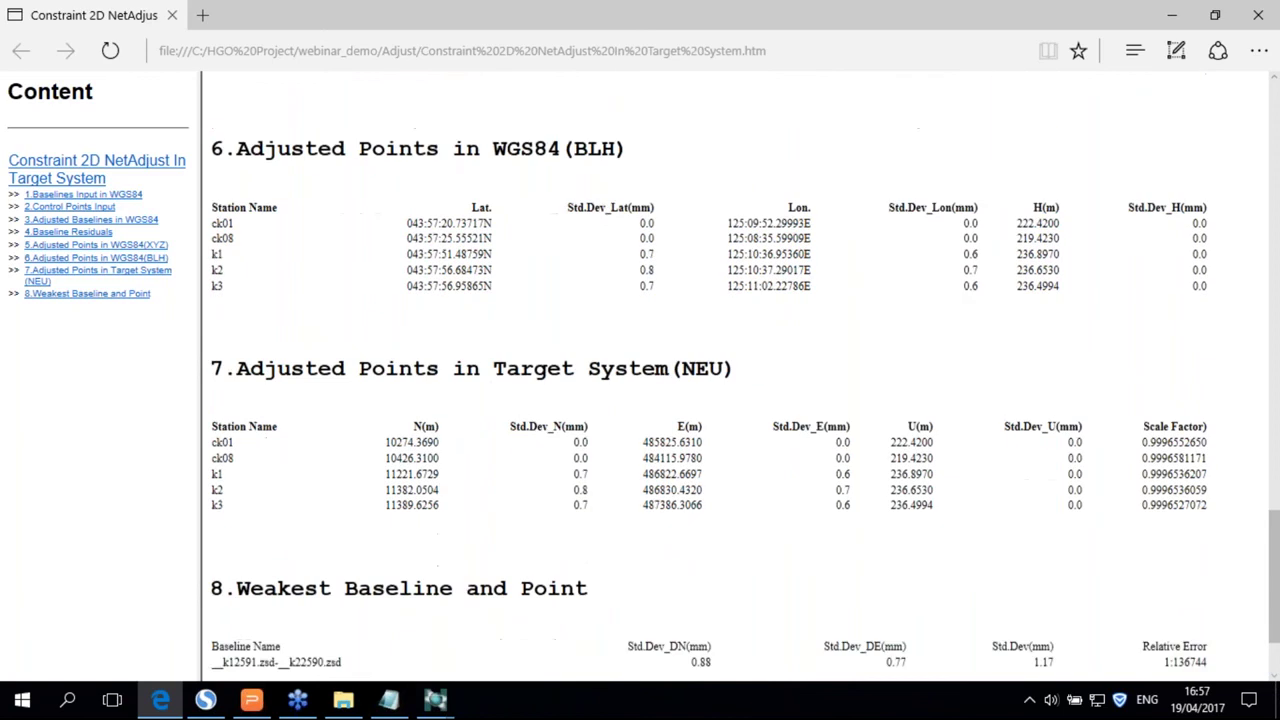
pyautogui.scroll(-2, 735, 380)
pyautogui.scroll(-1, 745, 383)
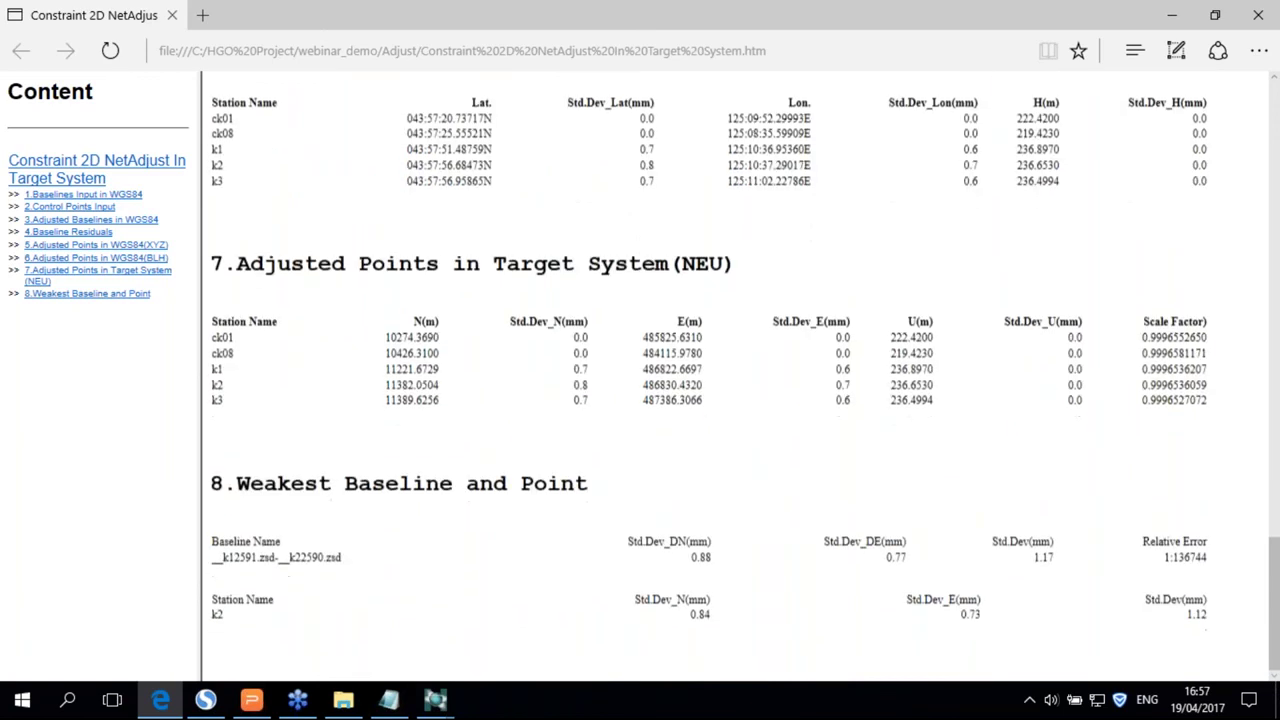
pyautogui.moveTo(211, 336); pyautogui.dragTo(417, 412)
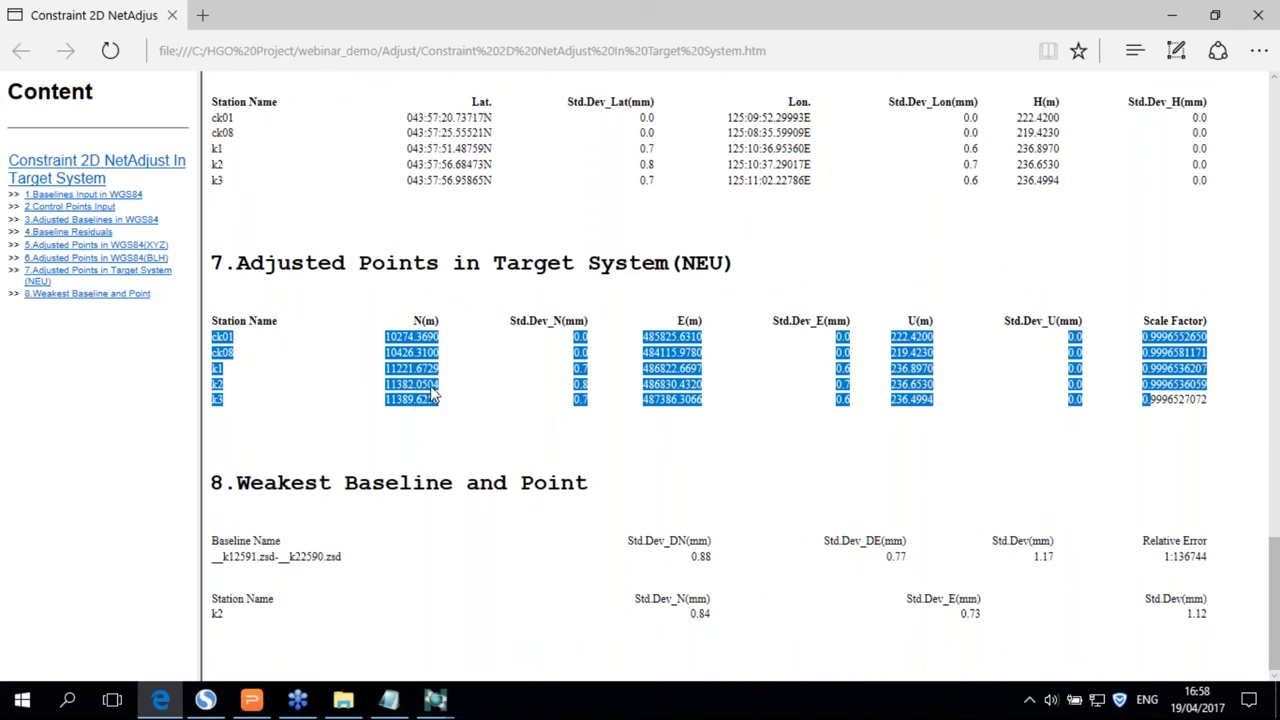
pyautogui.click(428, 392)
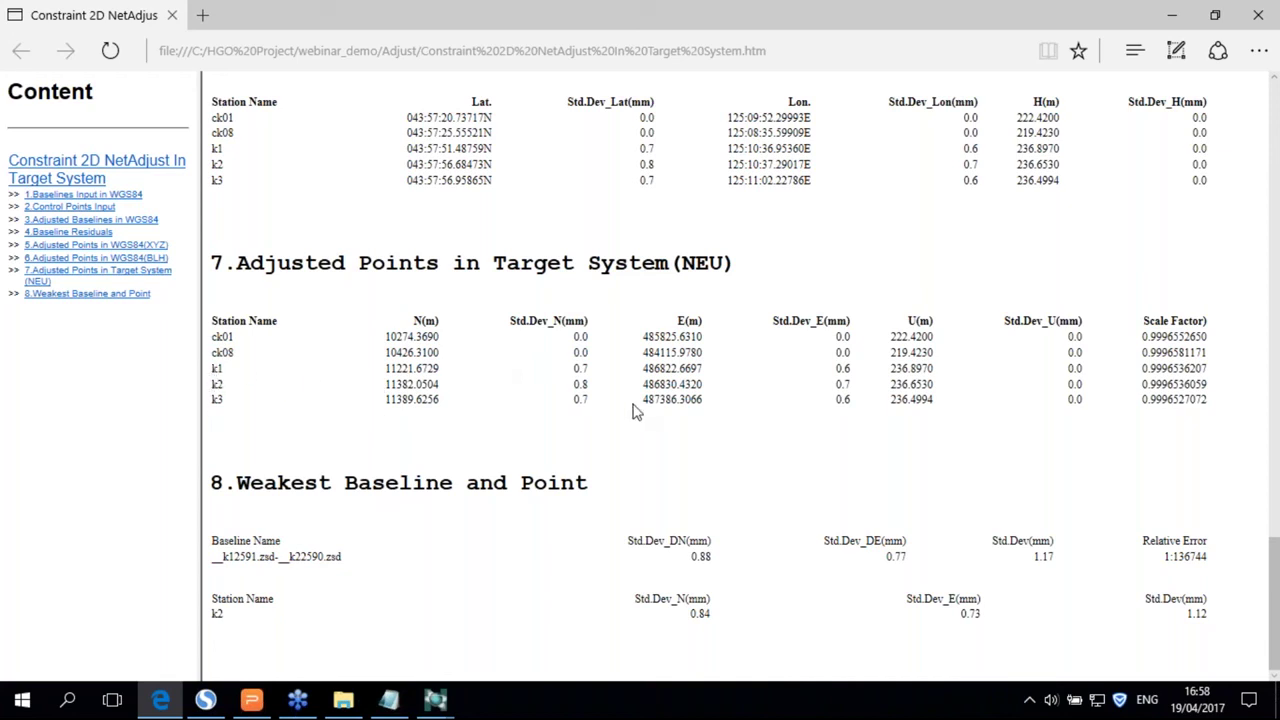
# - Close the report and Network Adjust, then view Points Coordinate Text and Project Plot DXF exports
pyautogui.click(1262, 10)
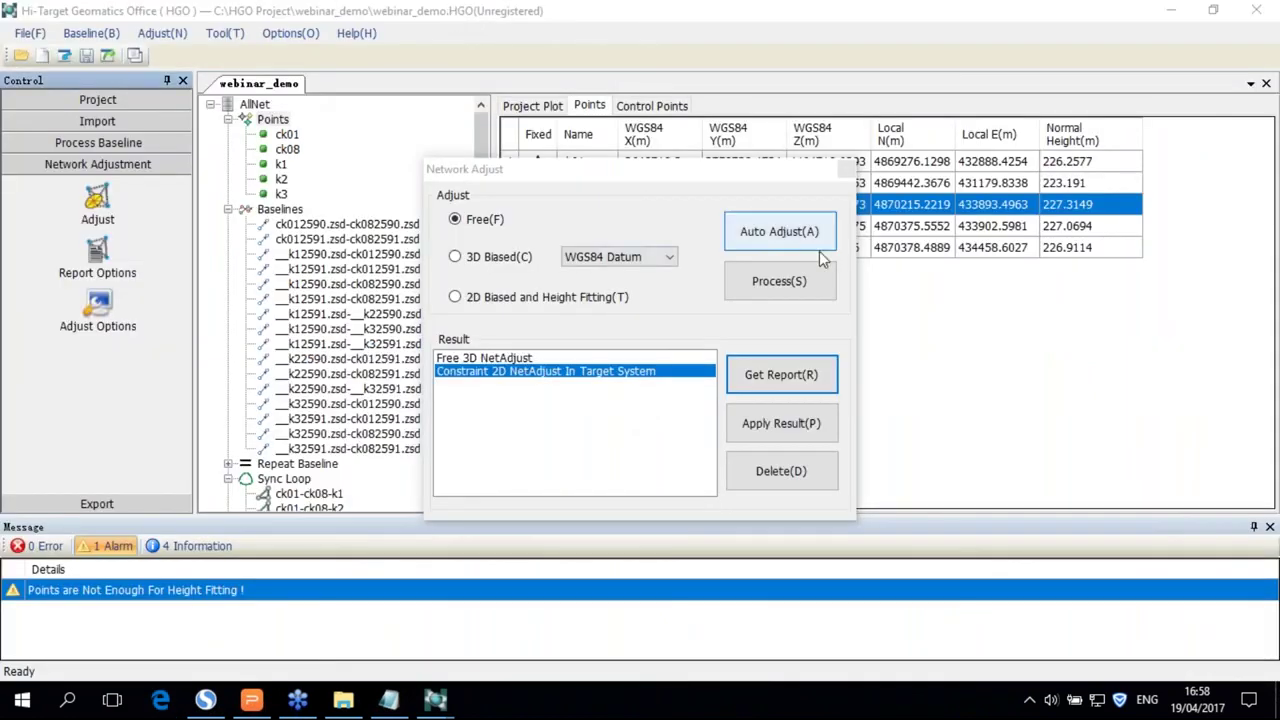
pyautogui.click(846, 170)
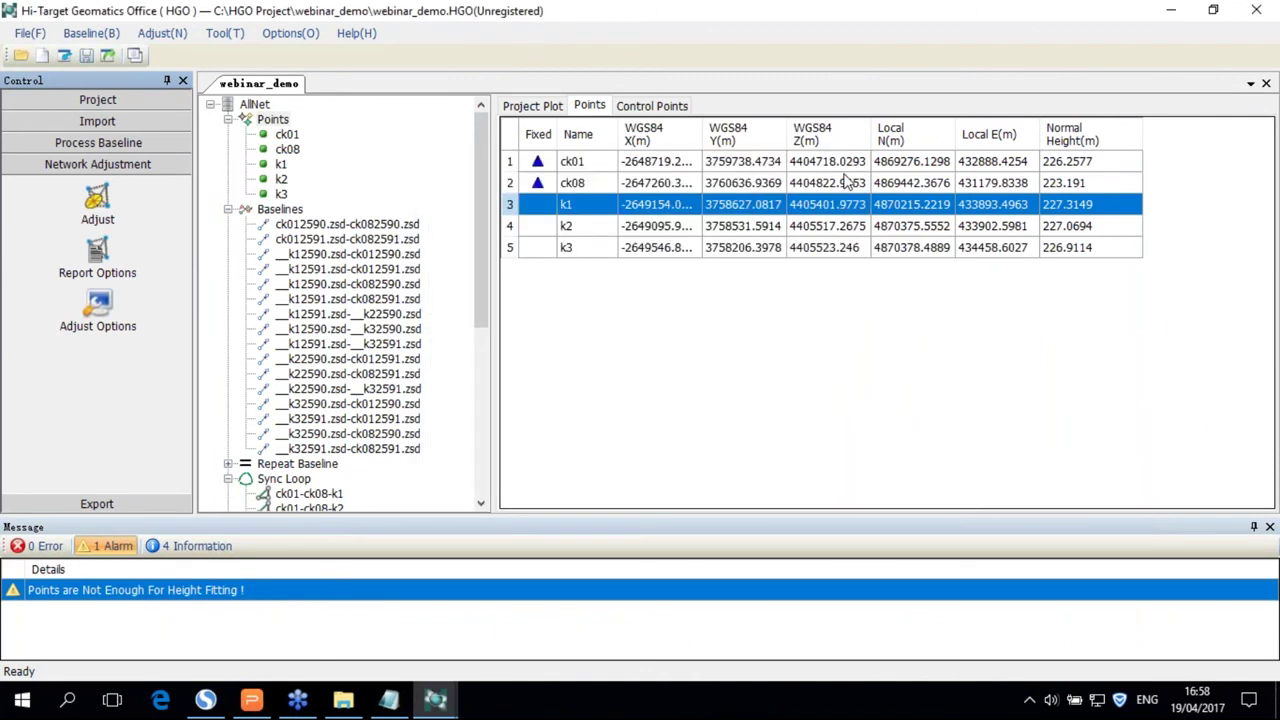
pyautogui.click(97, 503)
pyautogui.click(120, 228)
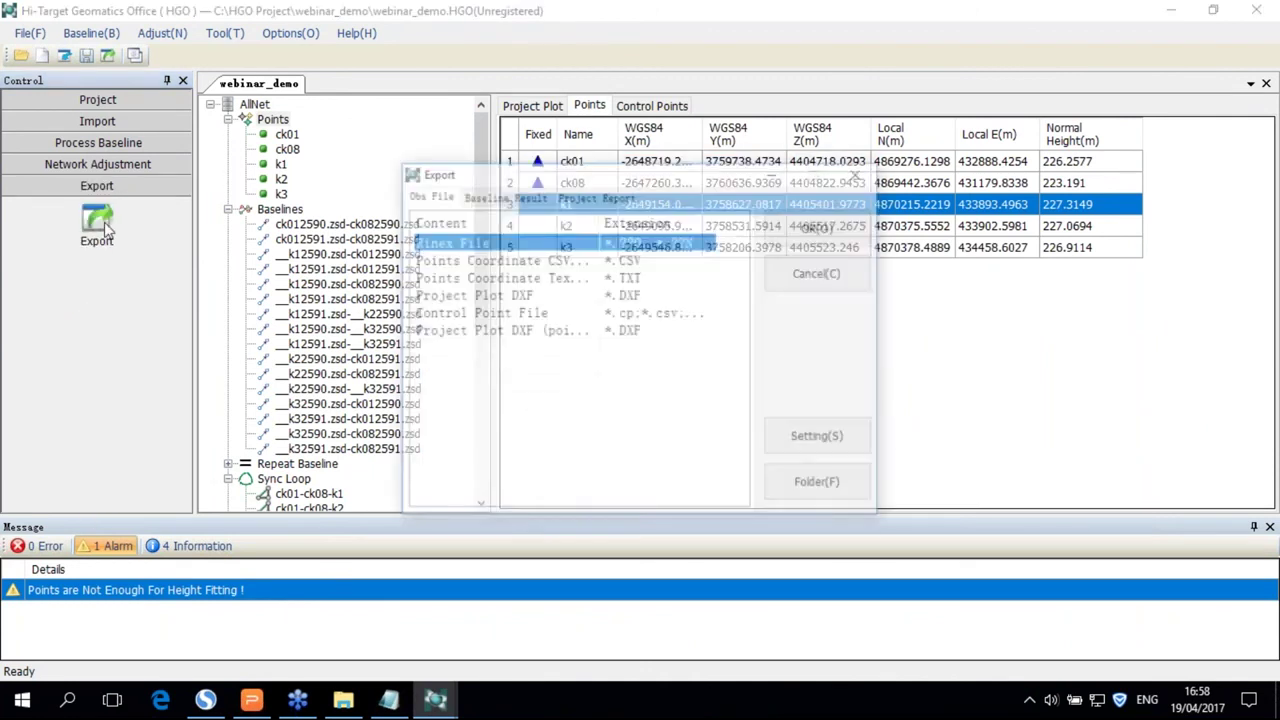
pyautogui.click(646, 278)
pyautogui.click(650, 296)
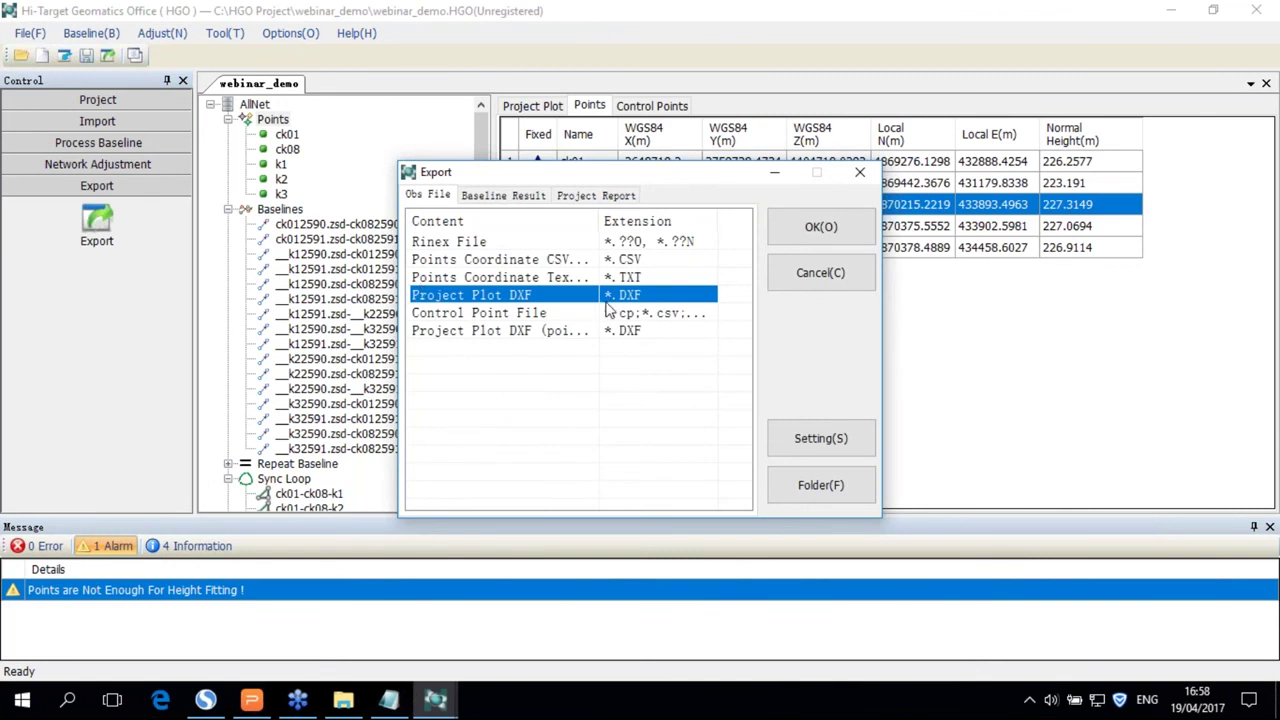
# - Browse the baseline result and project report export formats, including Word and ASCII
pyautogui.click(505, 198)
pyautogui.click(590, 197)
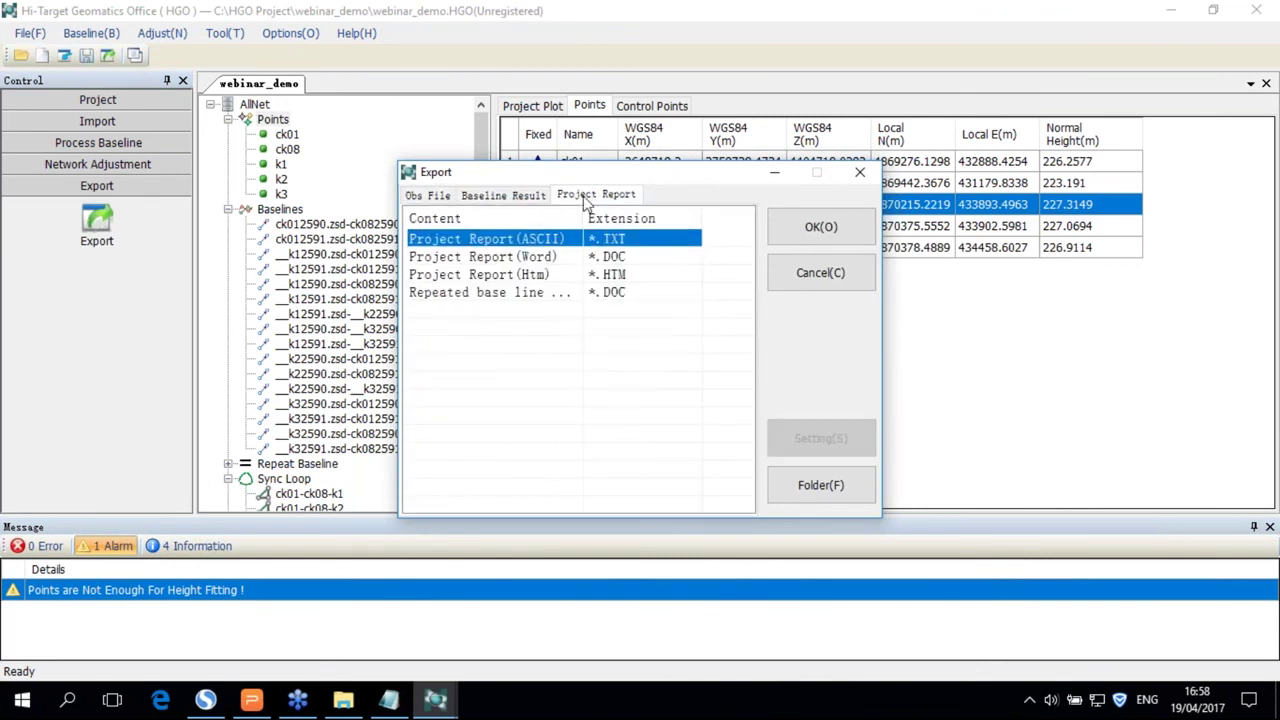
pyautogui.click(617, 260)
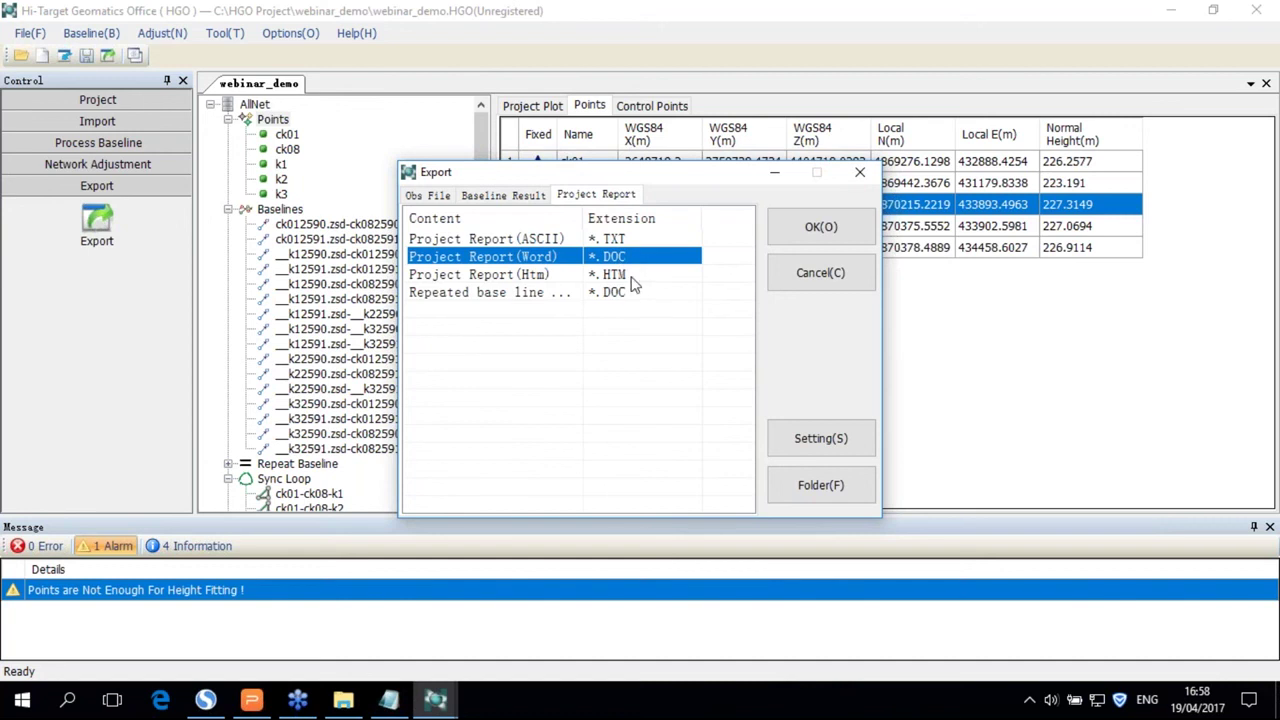
pyautogui.click(620, 241)
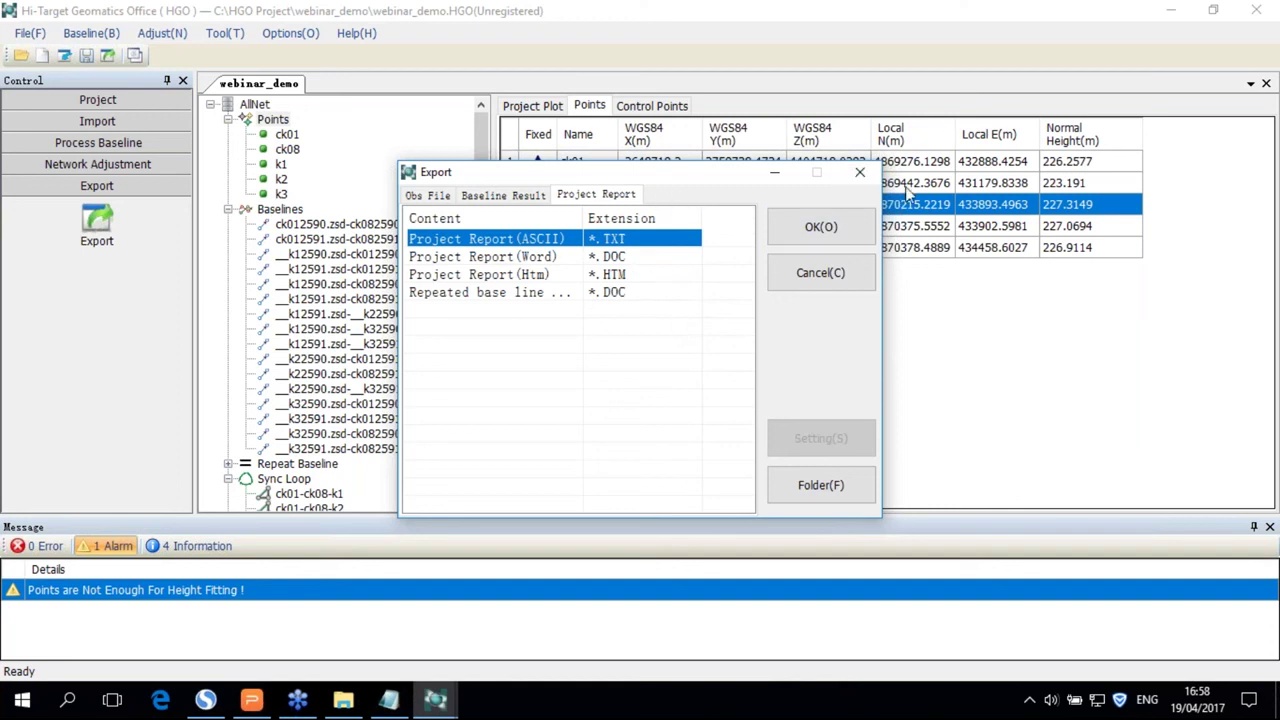
pyautogui.click(853, 172)
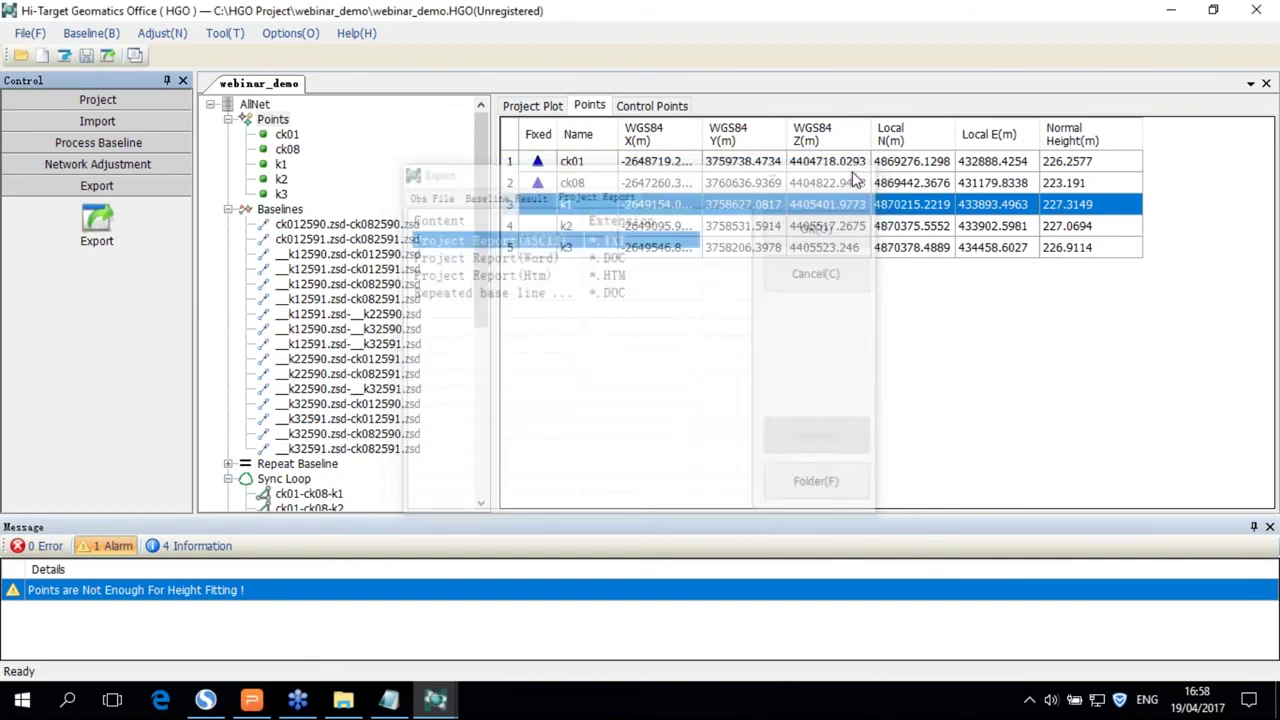
# - Reopen and close Network Adjust, then minimise HGO to return to the webinar slides
pyautogui.click(140, 165)
pyautogui.click(100, 203)
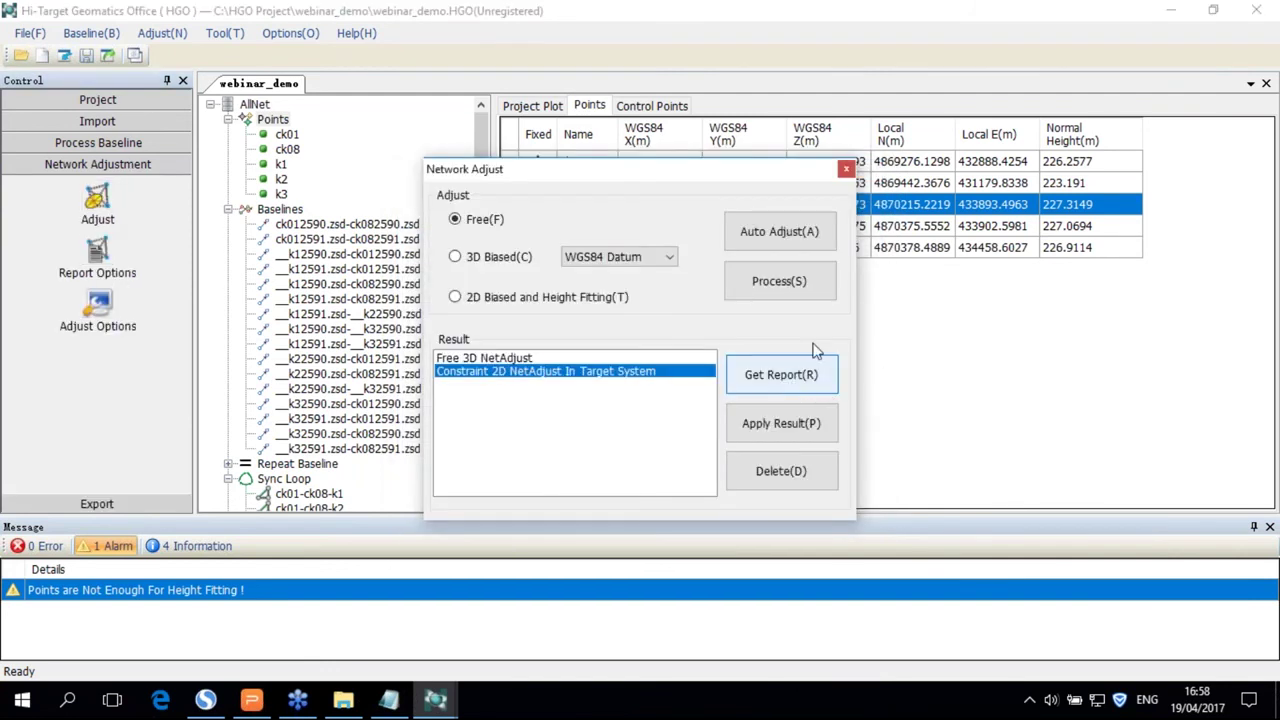
pyautogui.click(846, 172)
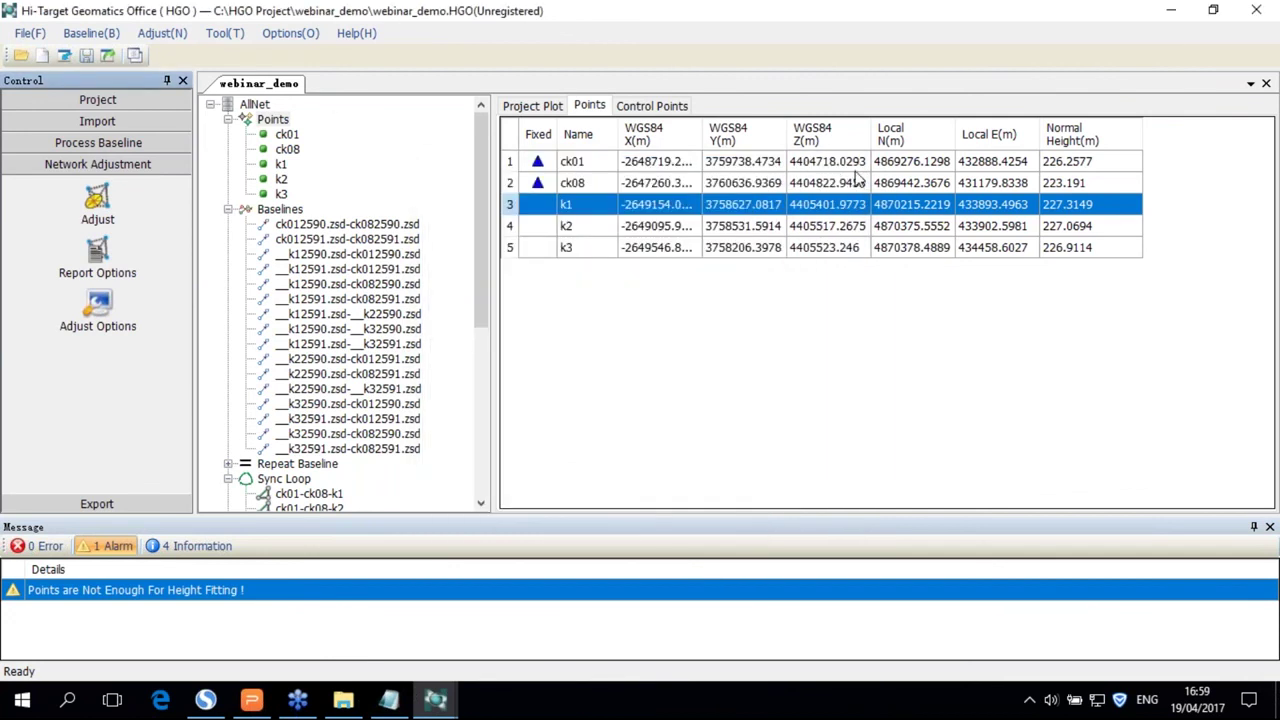
pyautogui.click(1185, 11)
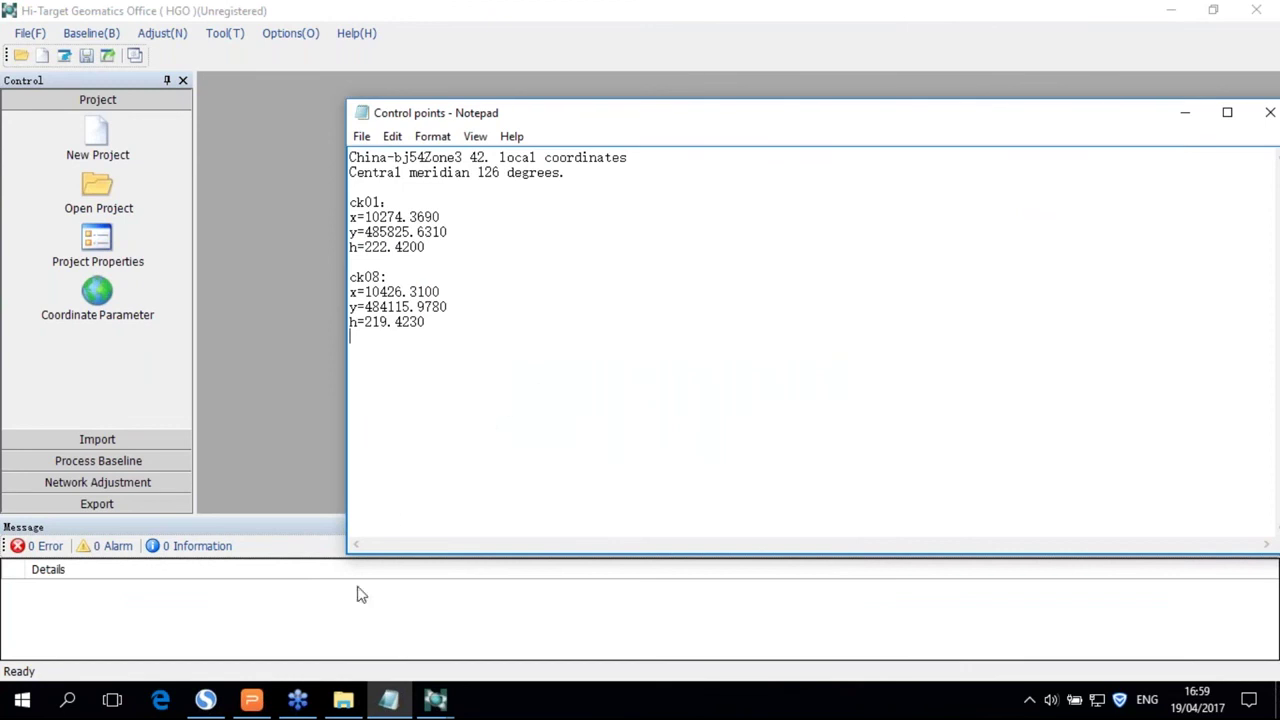
pyautogui.click(251, 703)
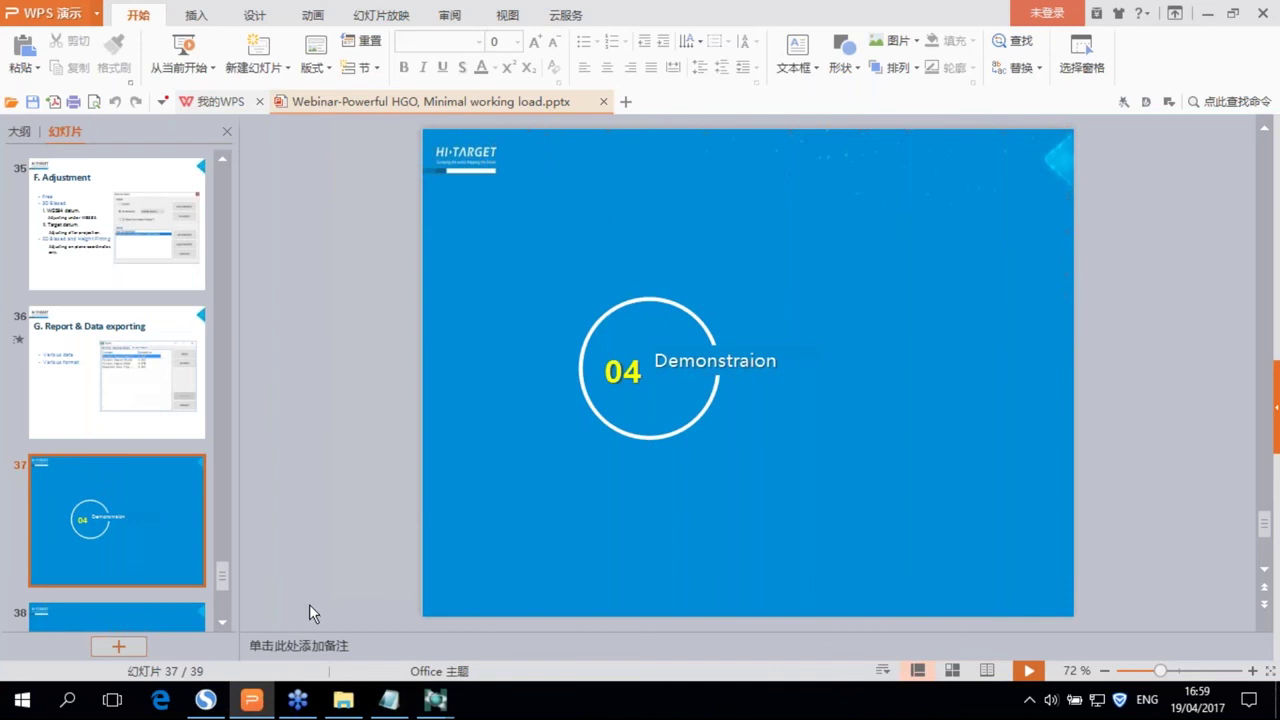